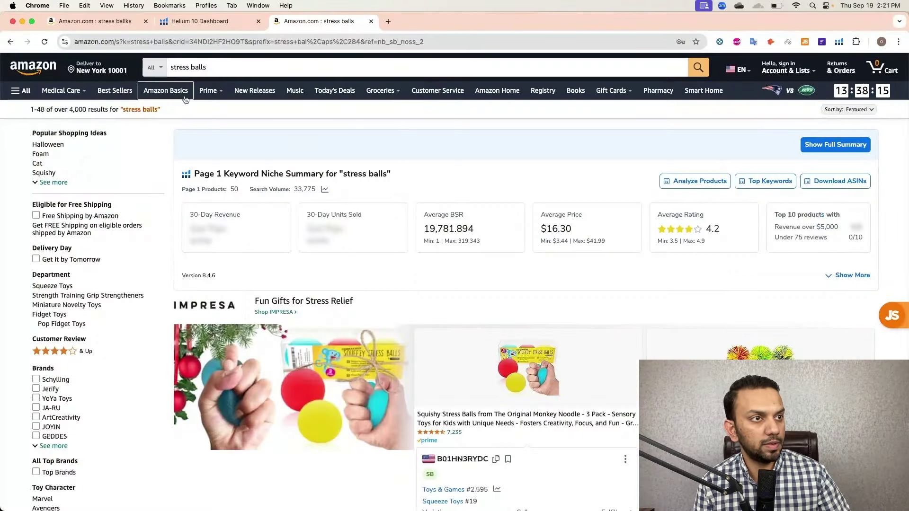
# Open the Xray results for stress balls and place that browser window beside the KW Dominator spreadsheet
pyautogui.scroll(-10, 450, 398)
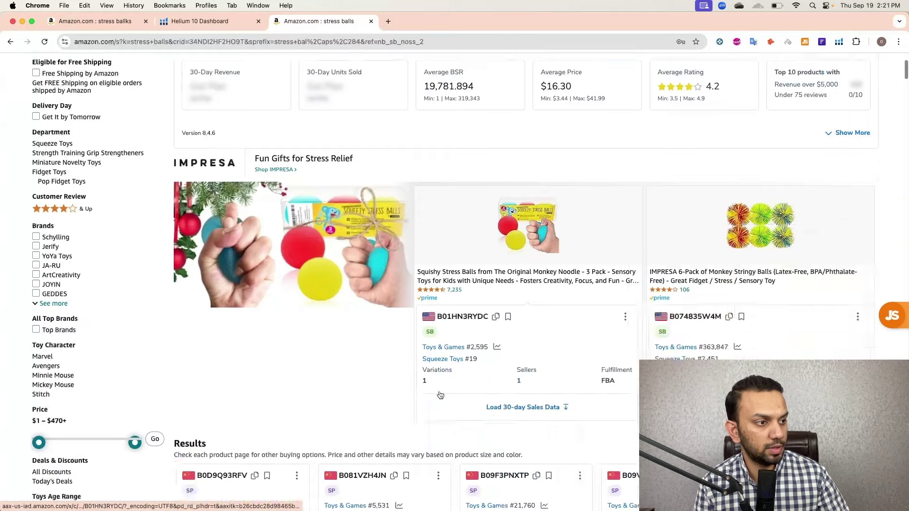
pyautogui.click(95, 21)
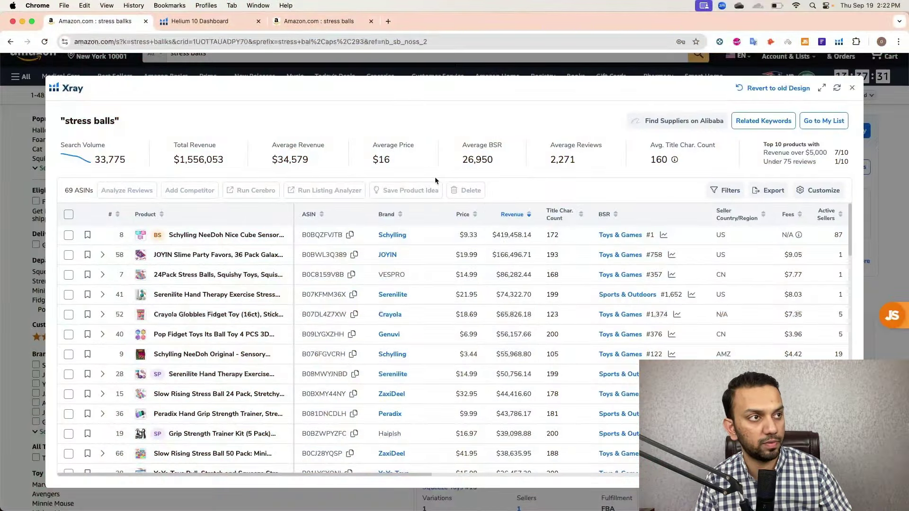
pyautogui.moveTo(458, 21); pyautogui.dragTo(557, 21)
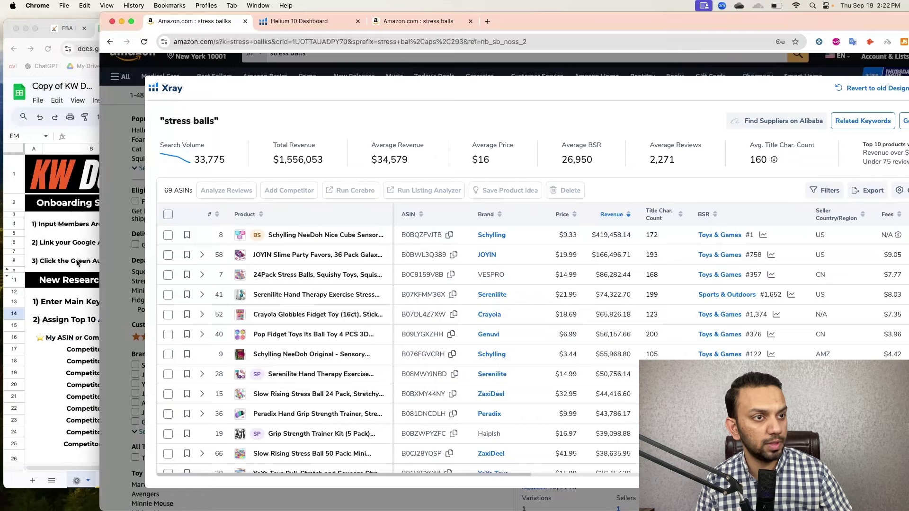
pyautogui.moveTo(100, 265); pyautogui.dragTo(316, 237)
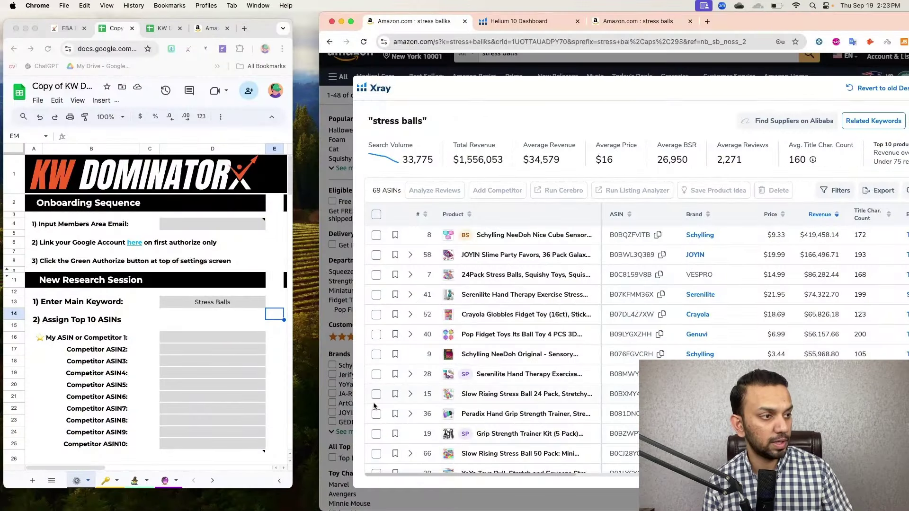
# Copy the Serenilite Hand Therapy Exercise ASIN B07KFMM36X from Xray into the spreadsheet's My ASIN or Competitor 1 cell
pyautogui.moveTo(447, 295)
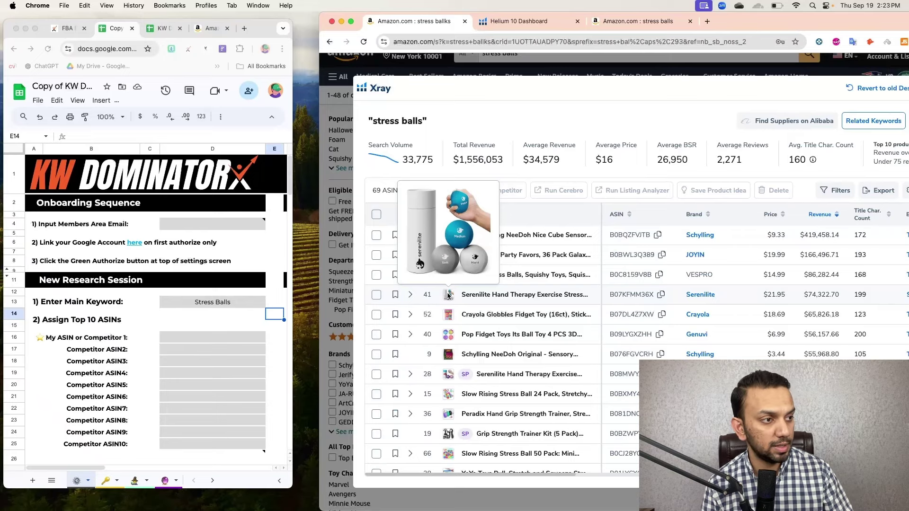
pyautogui.click(661, 295)
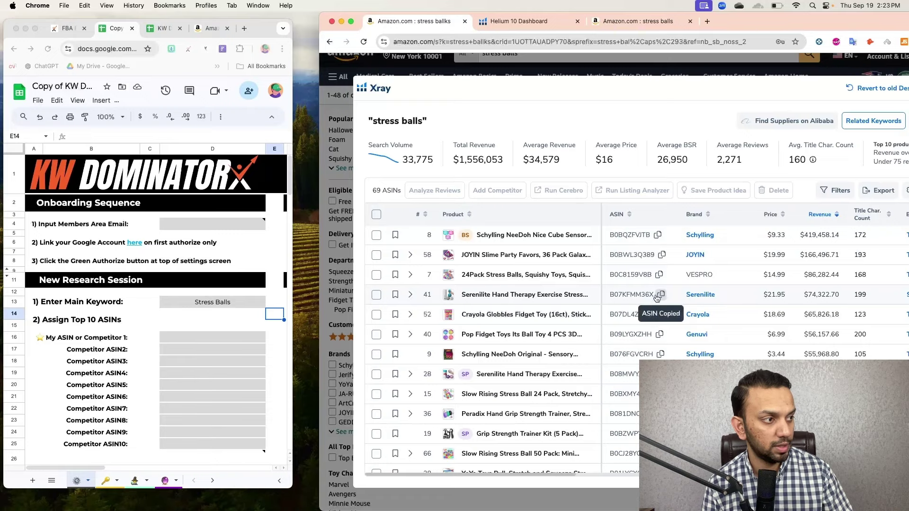
pyautogui.click(178, 341)
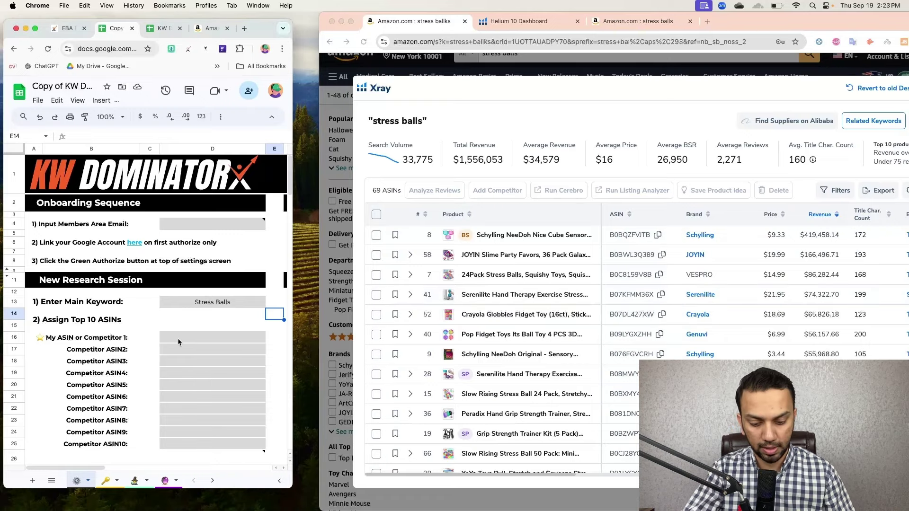
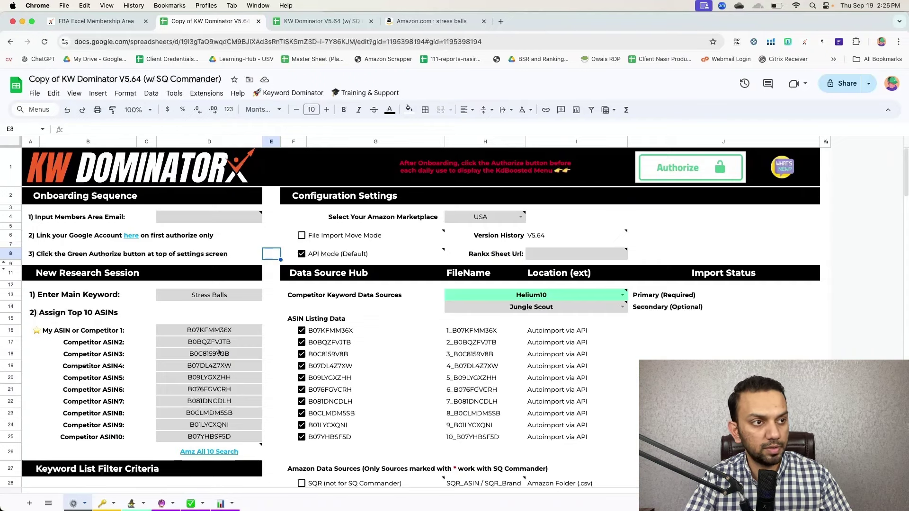
# Run Keyword Dominator's Download New Data operation and confirm that its source pages may open
pyautogui.click(290, 93)
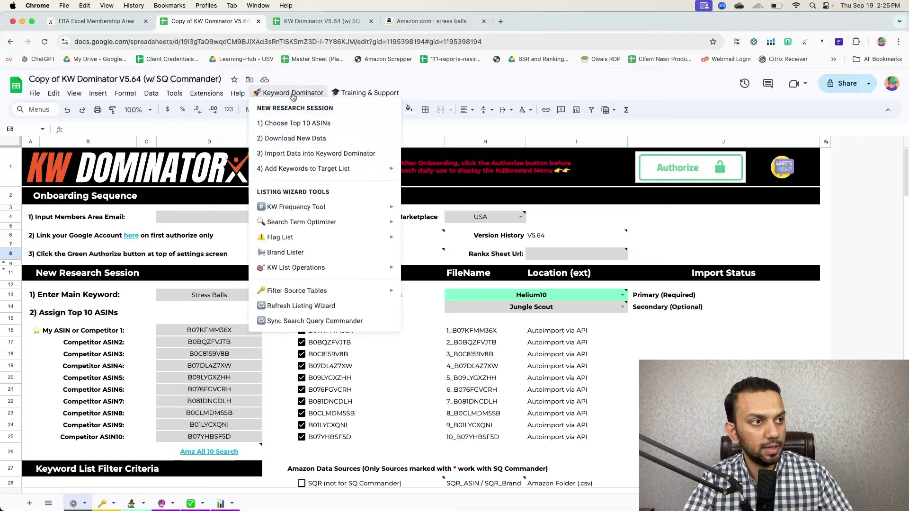
pyautogui.click(299, 138)
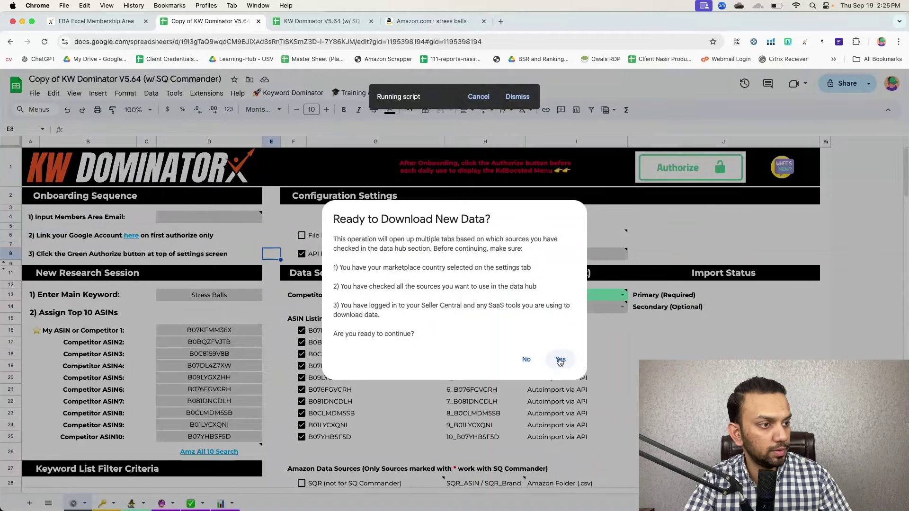
pyautogui.click(560, 359)
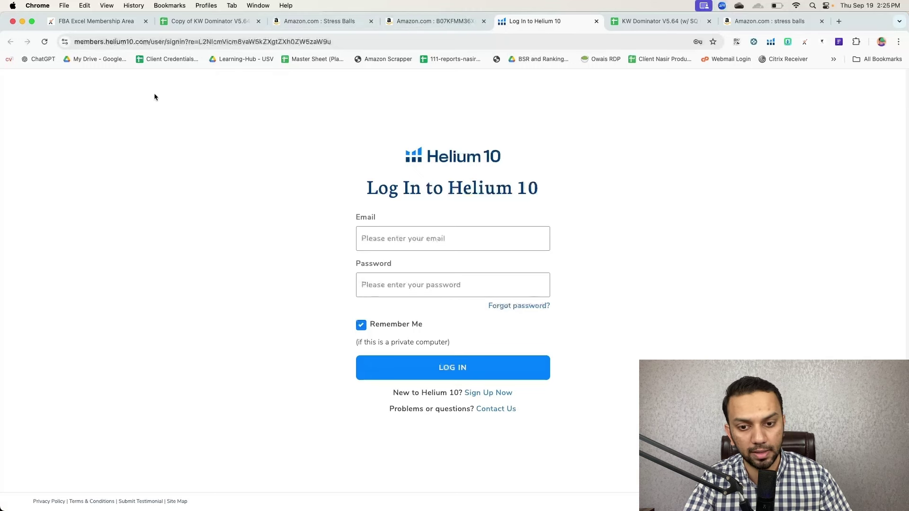
# Review the opened Amazon pages for the ten competitor ASINs and the Stress Balls keyword search
pyautogui.click(453, 22)
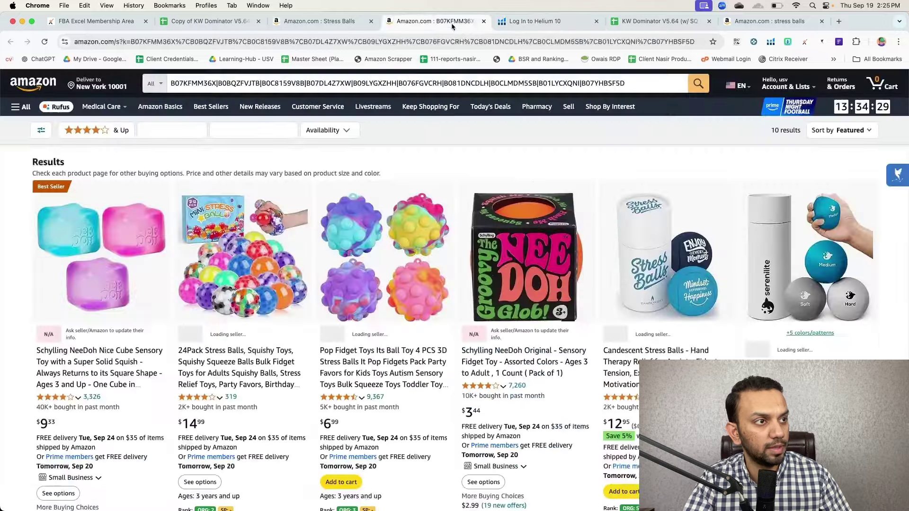
pyautogui.click(320, 21)
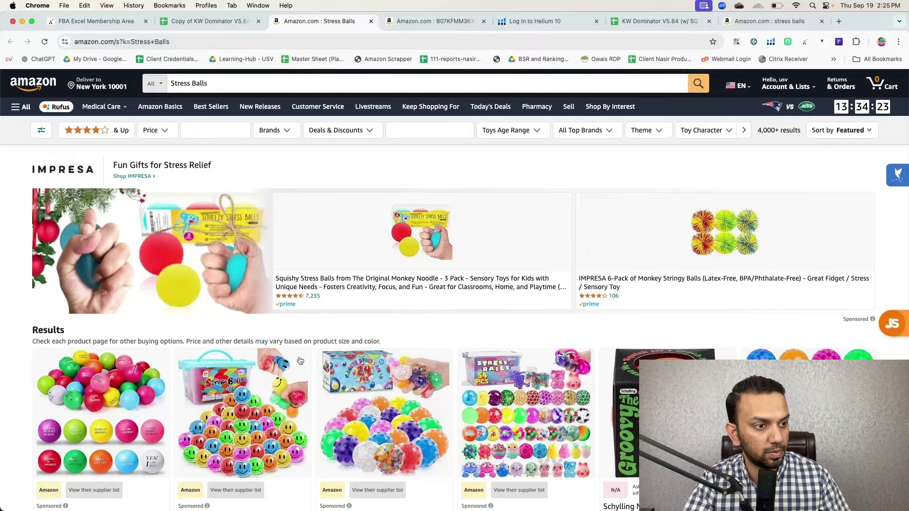
pyautogui.scroll(-10, 284, 350)
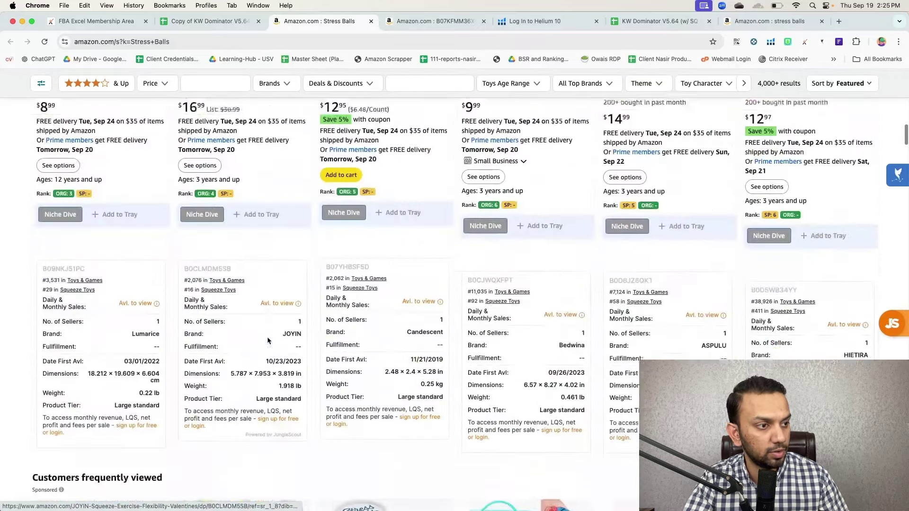
pyautogui.scroll(-1, 268, 341)
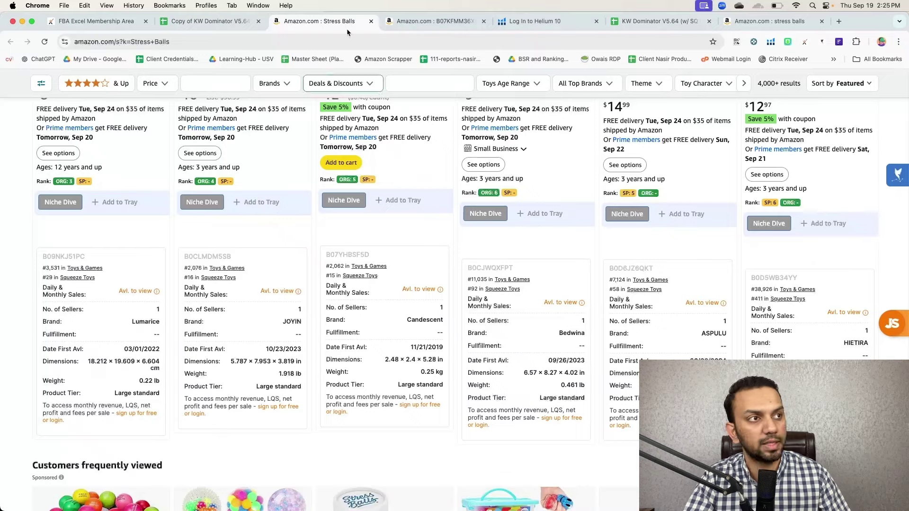
pyautogui.click(399, 22)
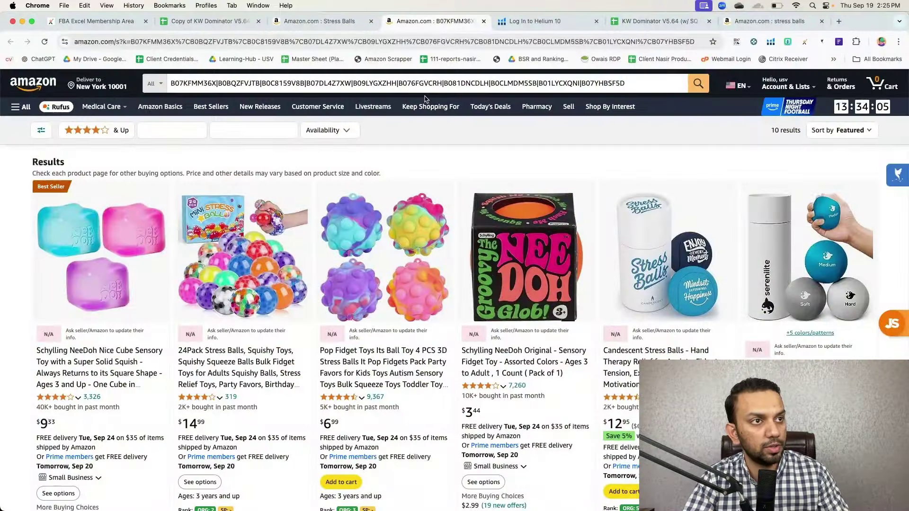
# Switch to the browser window holding the stress balls Xray results and examine its product list
pyautogui.moveTo(848, 21); pyautogui.dragTo(846, 78)
pyautogui.click(844, 18)
pyautogui.doubleClick(842, 18)
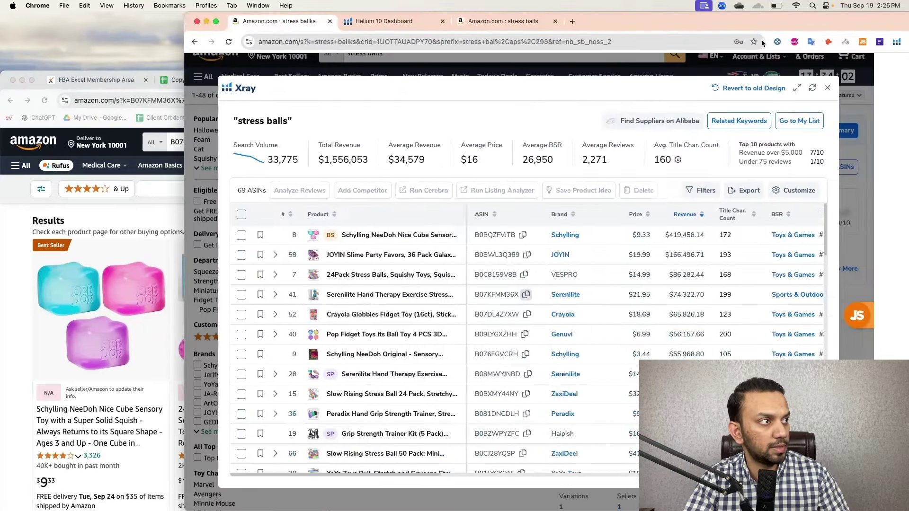
pyautogui.scroll(-5, 208, 358)
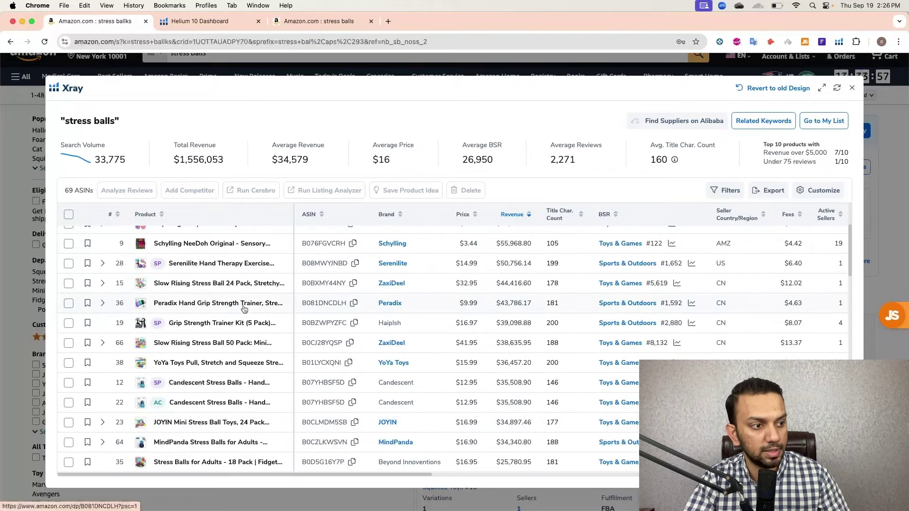
pyautogui.moveTo(493, 21); pyautogui.dragTo(493, 106)
pyautogui.doubleClick(291, 71)
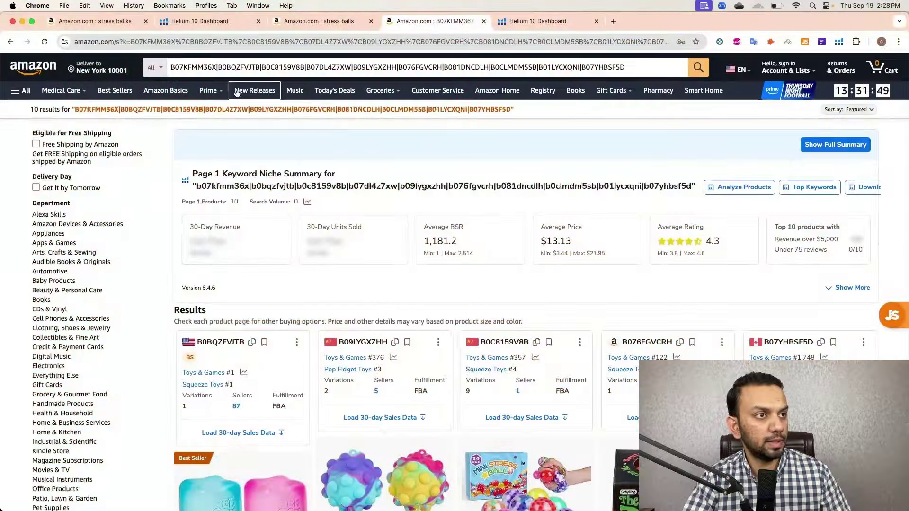
# Open Xray on the ten-ASIN Amazon search, check the selected products, and run Cerebro on them
pyautogui.click(837, 43)
pyautogui.click(743, 134)
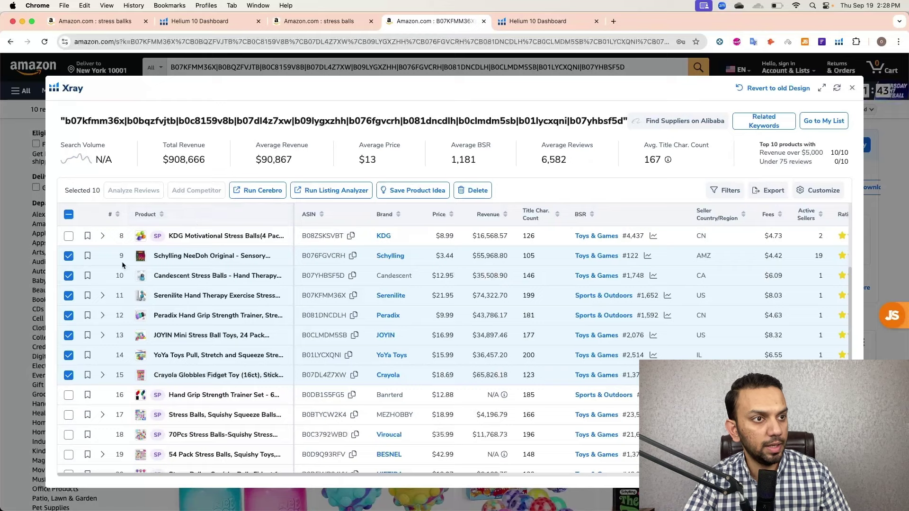
pyautogui.scroll(3, 124, 263)
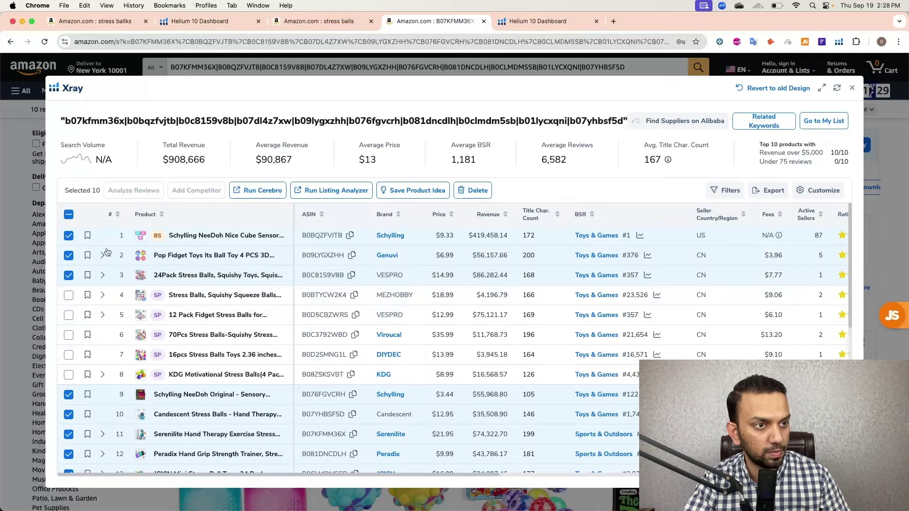
pyautogui.scroll(-3, 75, 332)
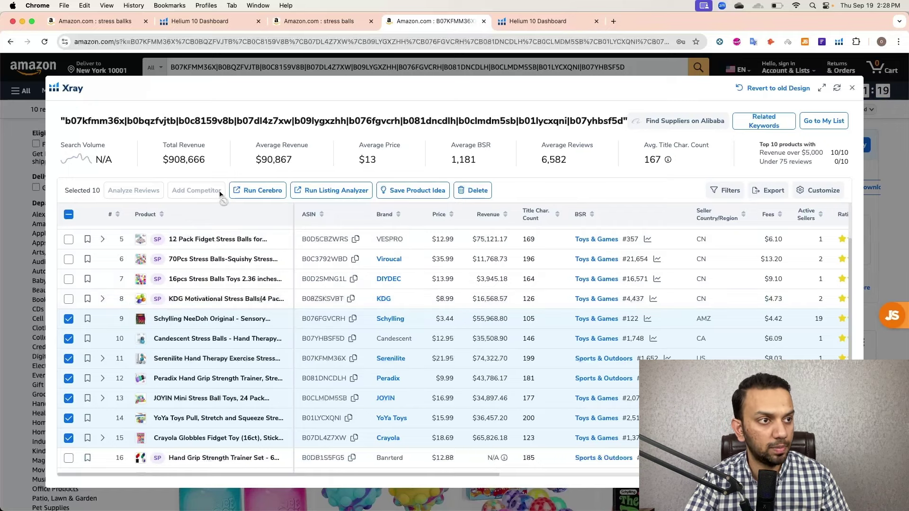
pyautogui.click(261, 191)
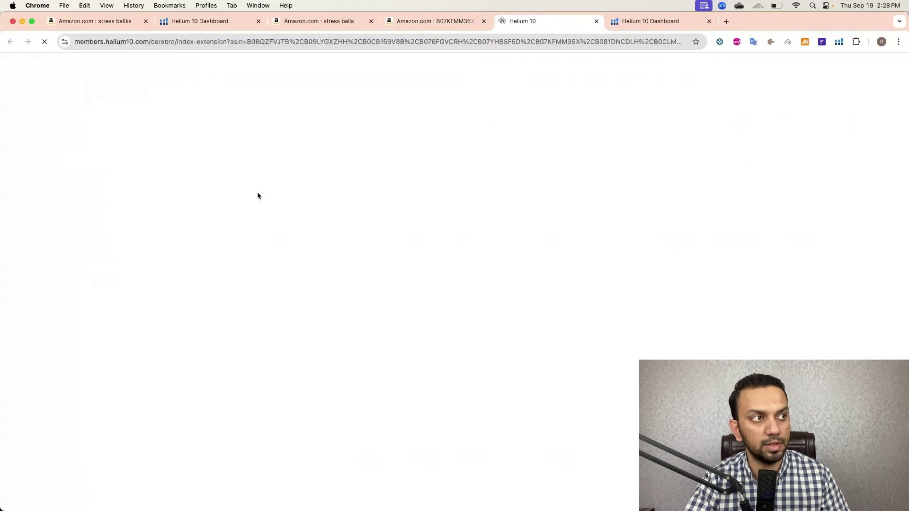
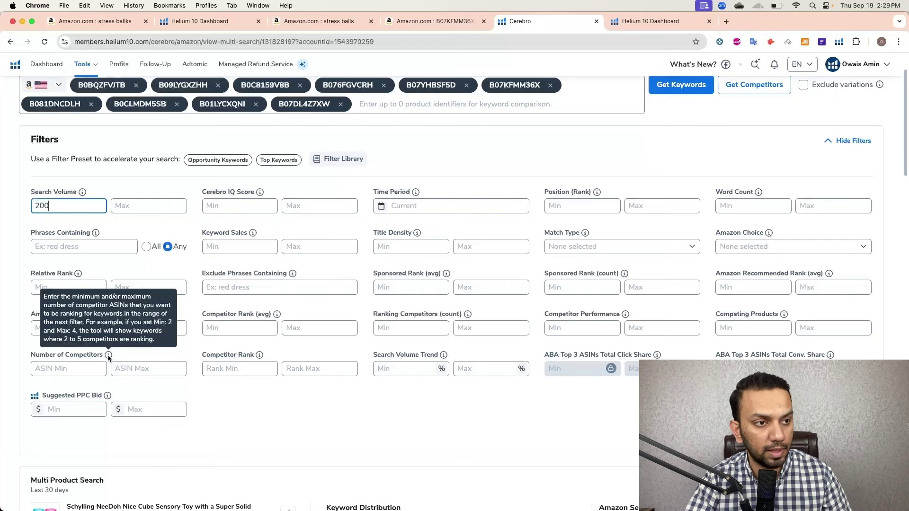
# Filter the Cerebro keywords to Number of Competitors 1 to 10 and Competitor Rank 1 to 30
pyautogui.click(87, 369)
pyautogui.write('1')
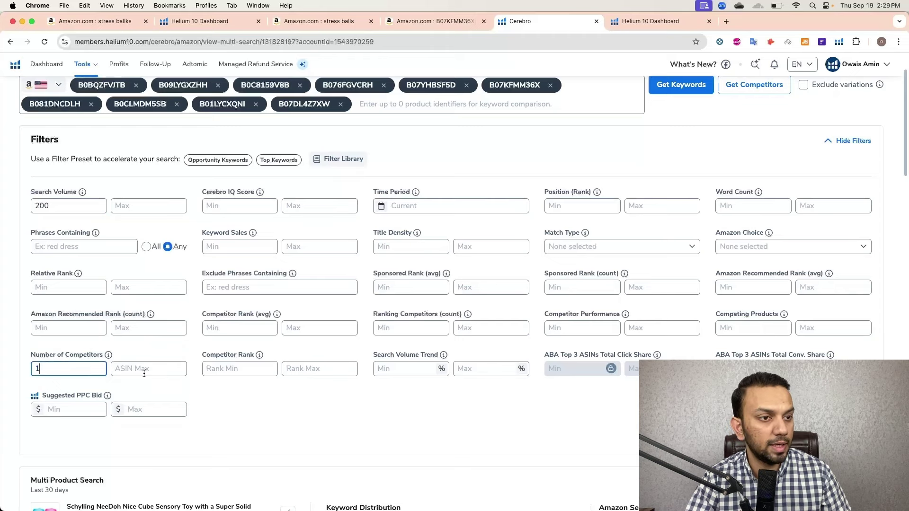
pyautogui.click(147, 372)
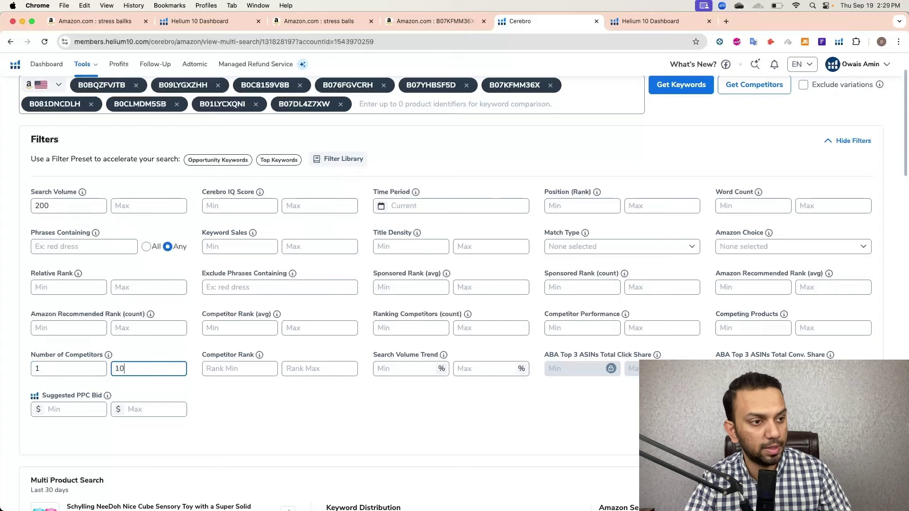
pyautogui.click(228, 370)
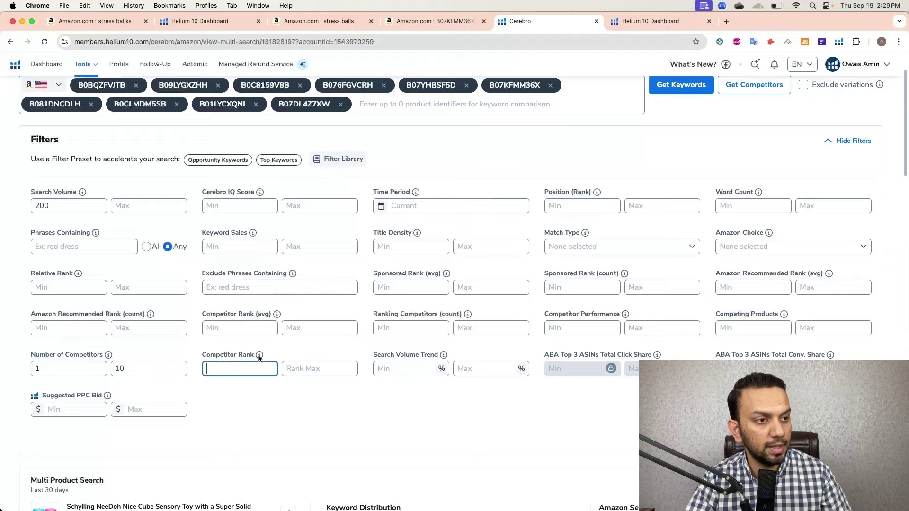
pyautogui.moveTo(260, 356)
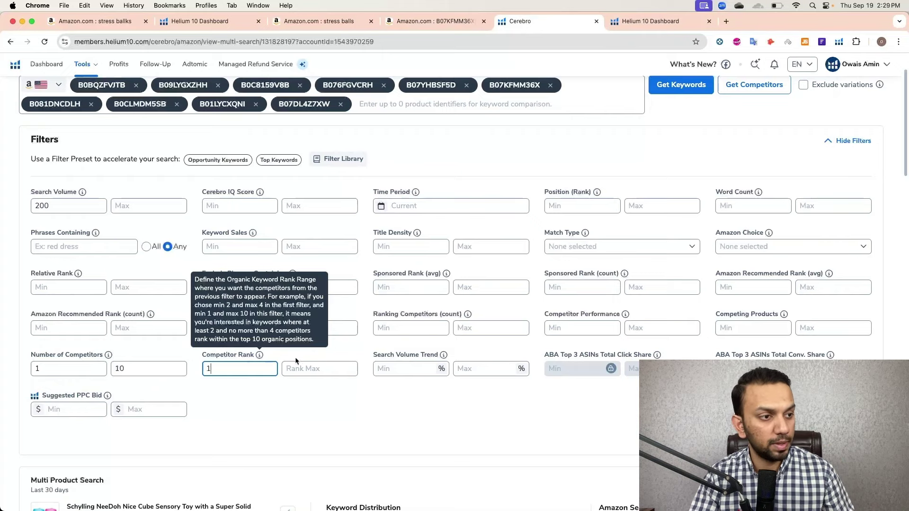
pyautogui.click(309, 368)
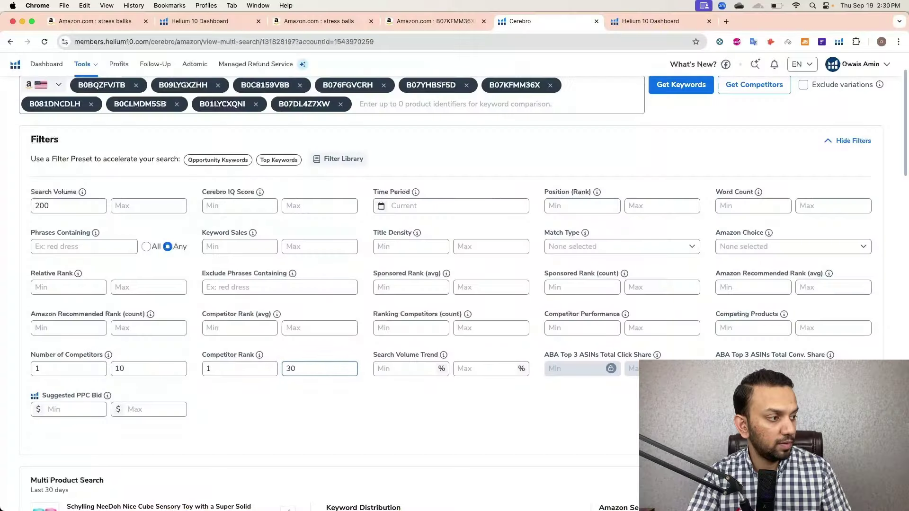
pyautogui.press('Return')
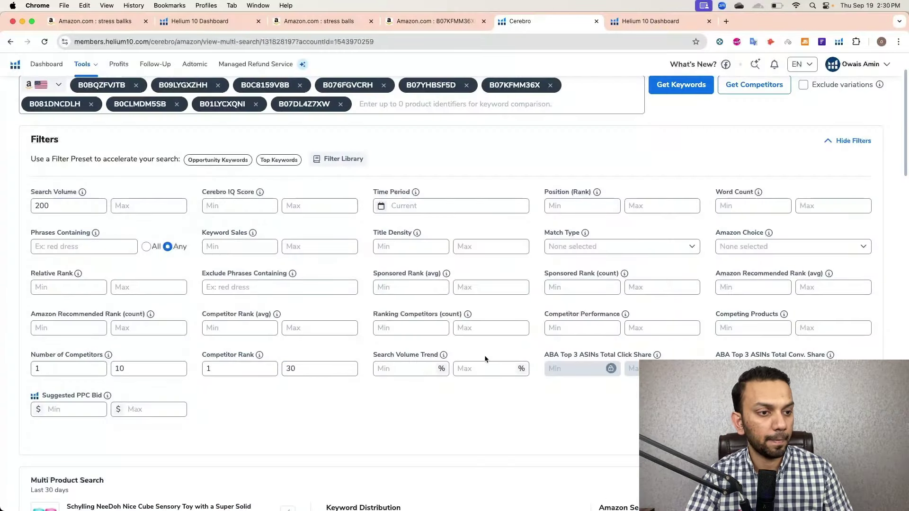
# Export the filtered Cerebro keywords as a CSV file and save it in Downloads under the name CR
pyautogui.scroll(-15, 399, 364)
pyautogui.scroll(10, 152, 350)
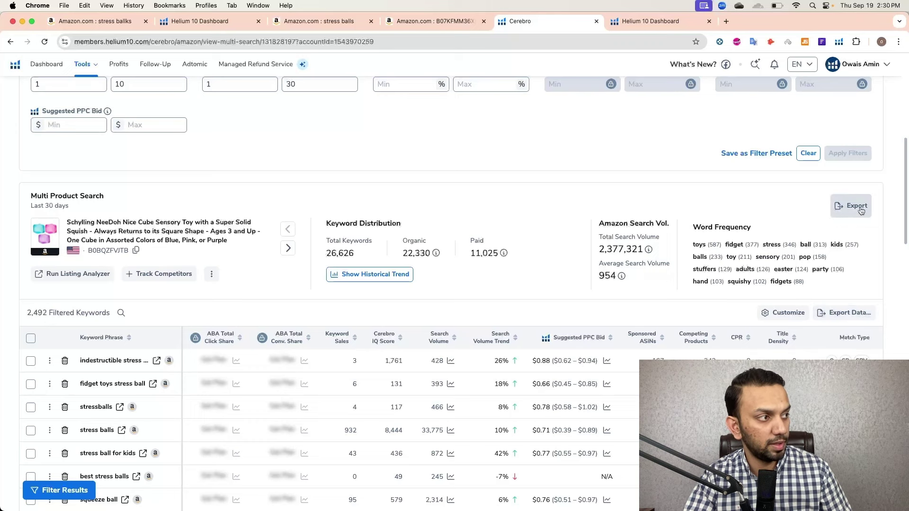
pyautogui.click(845, 314)
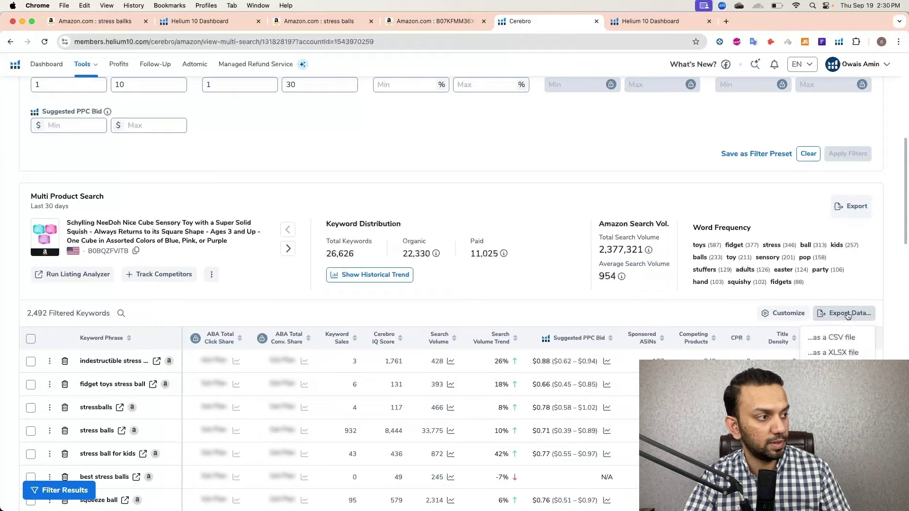
pyautogui.click(843, 338)
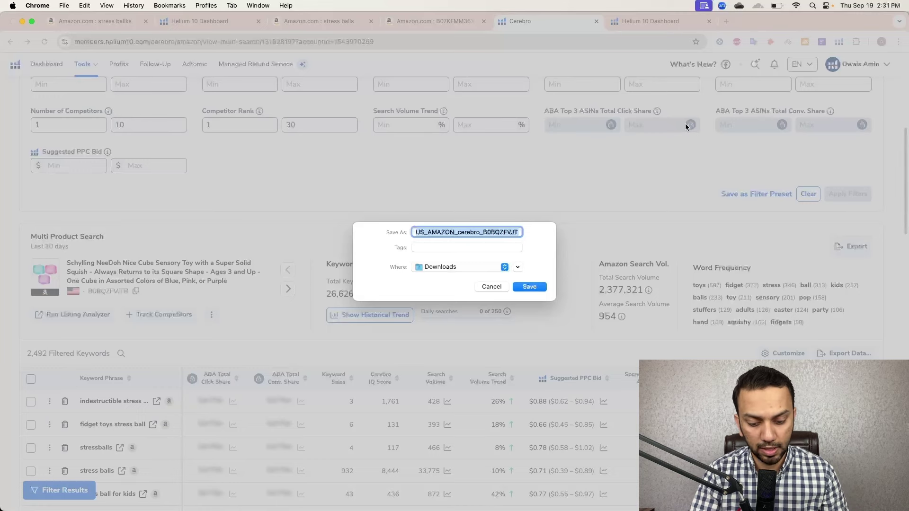
pyautogui.write('CR')
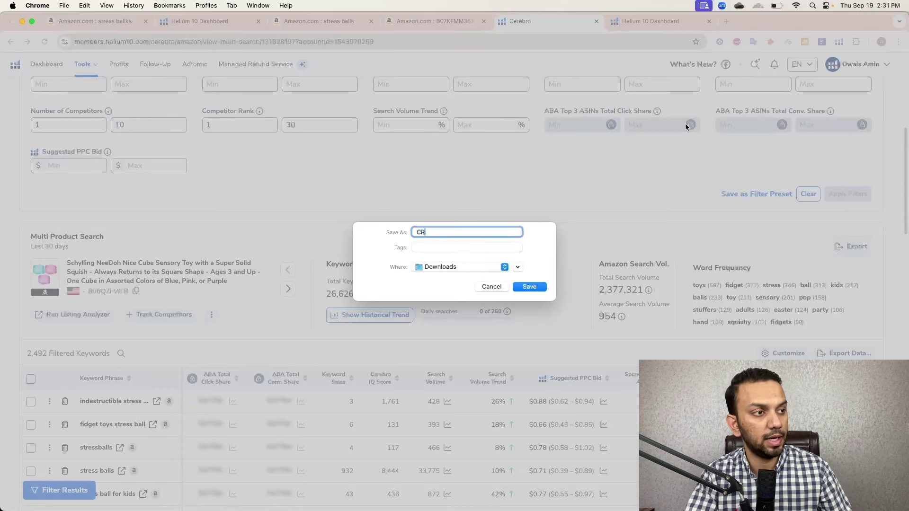
pyautogui.click(523, 288)
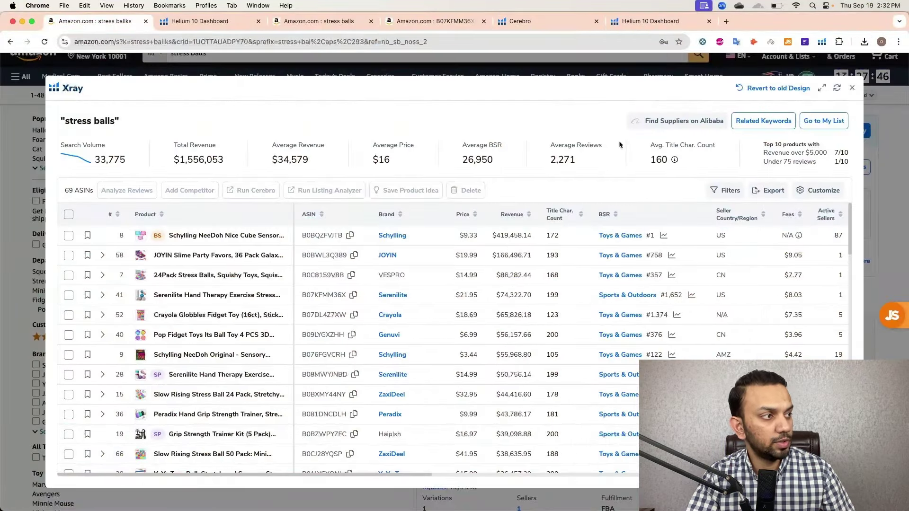
# Export the stress balls Xray results as a CSV file and save it in Downloads under the name XR
pyautogui.click(781, 196)
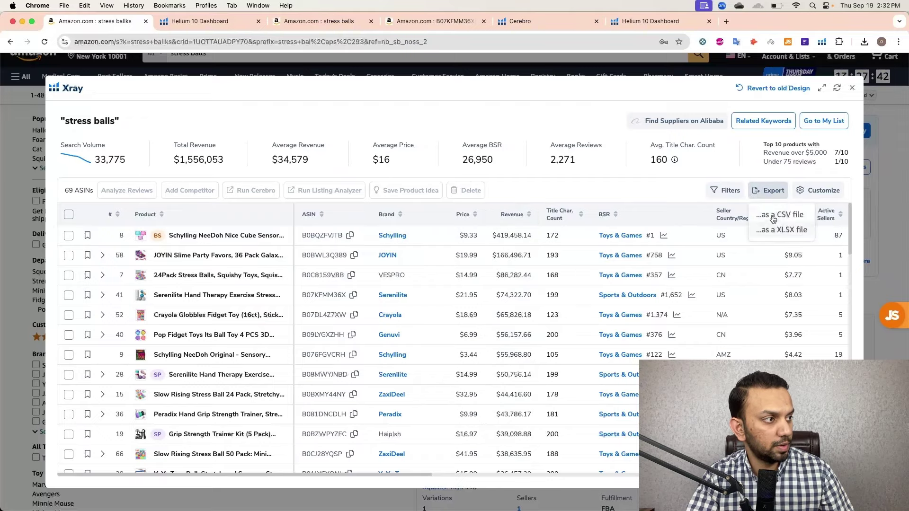
pyautogui.click(780, 211)
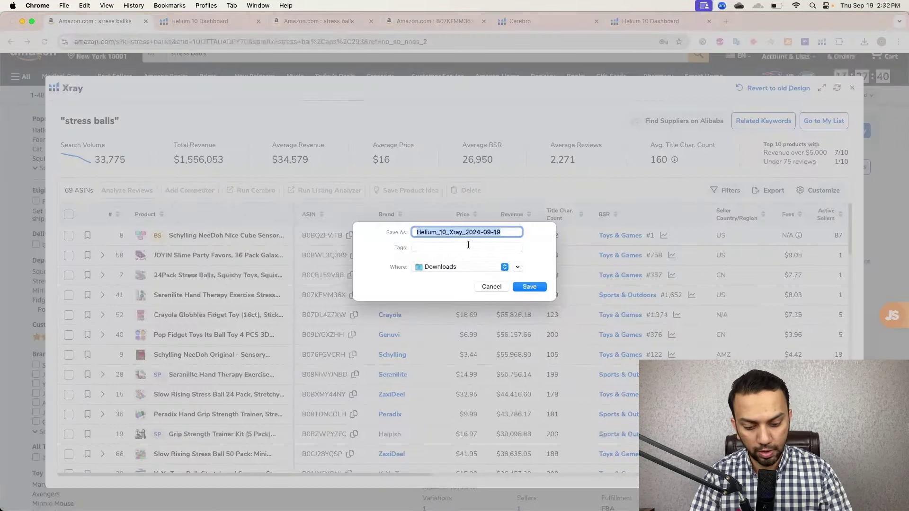
pyautogui.write('XR')
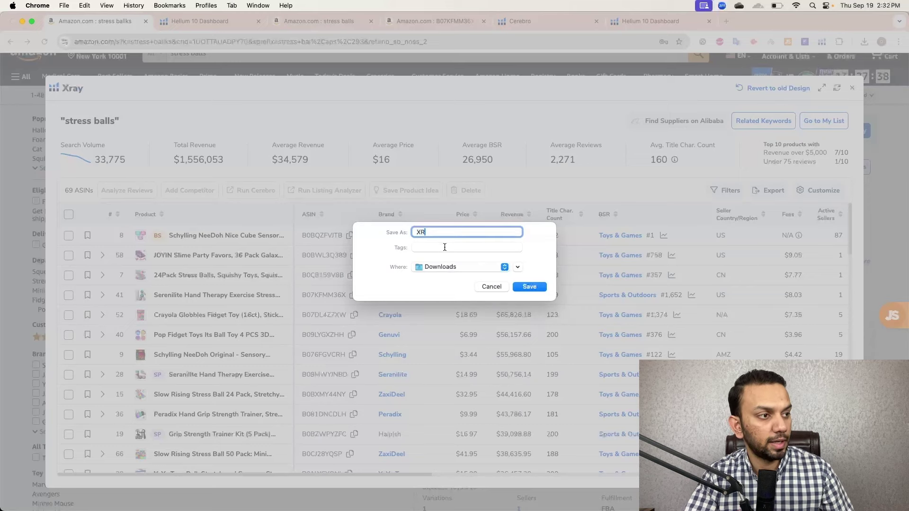
pyautogui.click(530, 286)
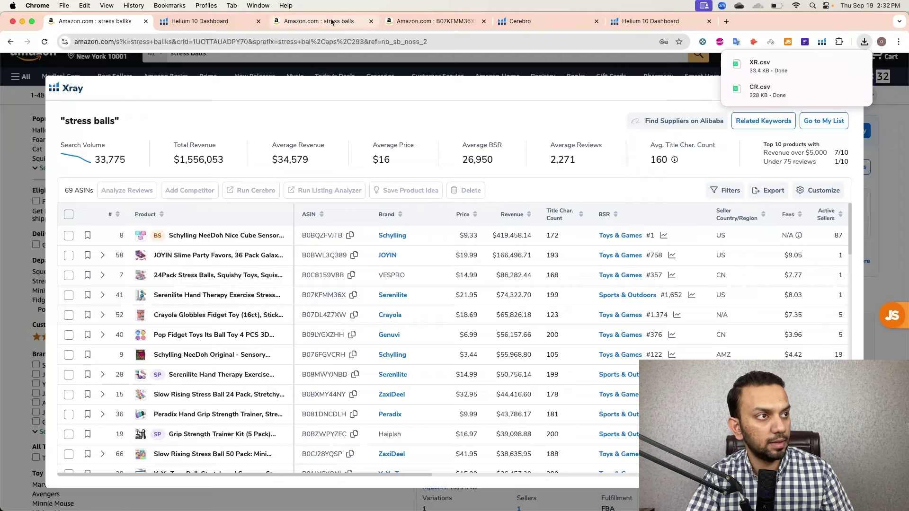
# Export the Xray results of the ten-ASIN Amazon search as a CSV file for Downloads, naming it XR2
pyautogui.click(421, 21)
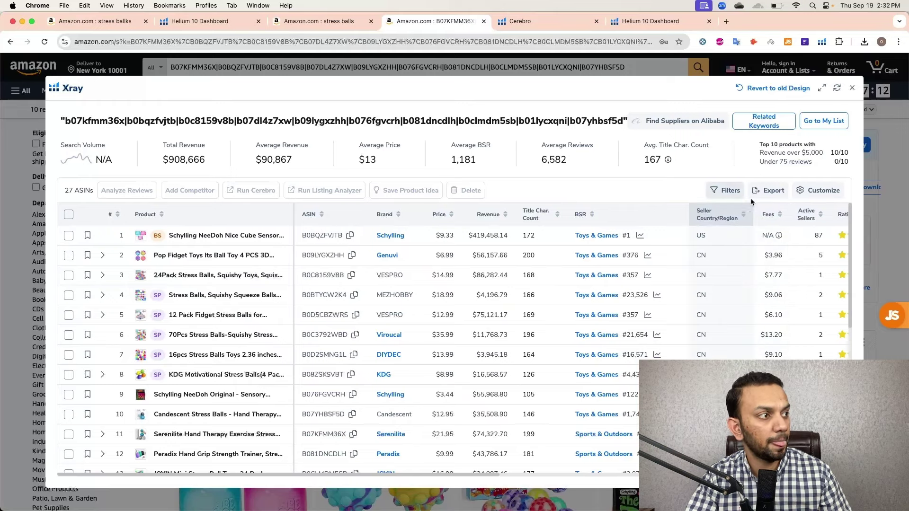
pyautogui.click(767, 190)
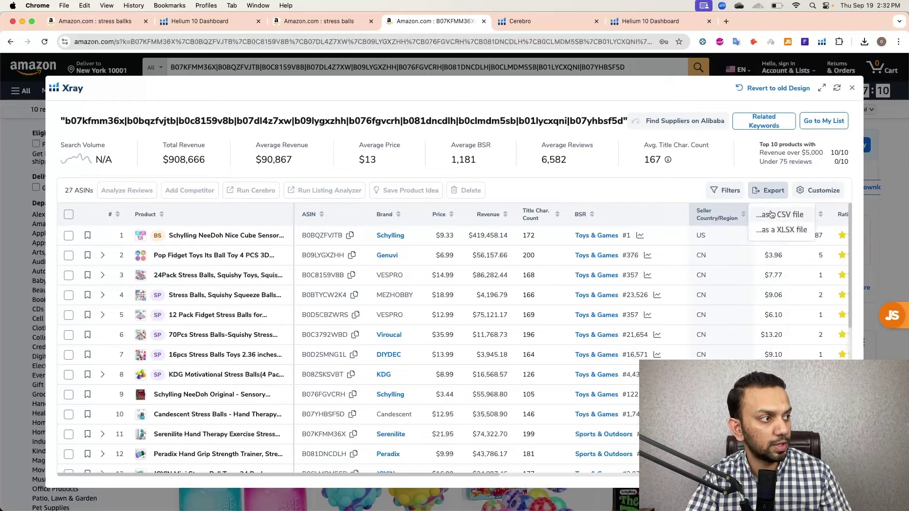
pyautogui.click(771, 214)
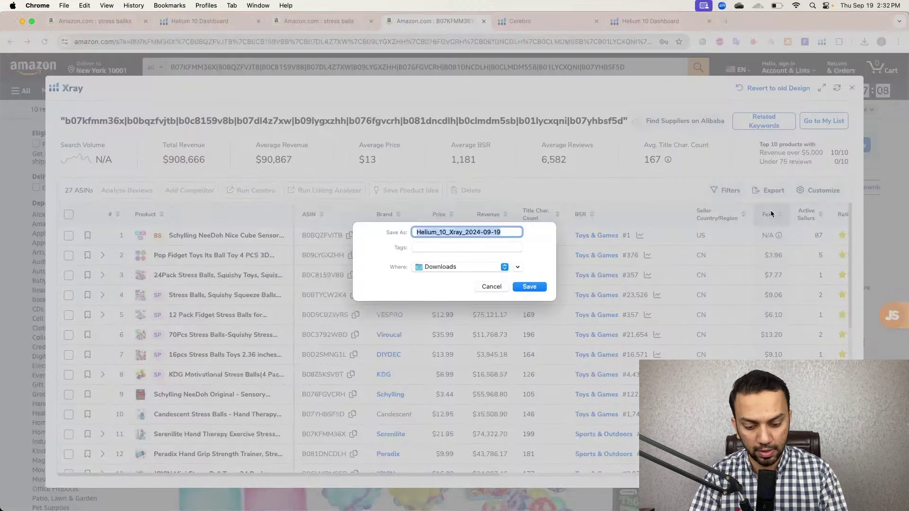
pyautogui.write('XR')
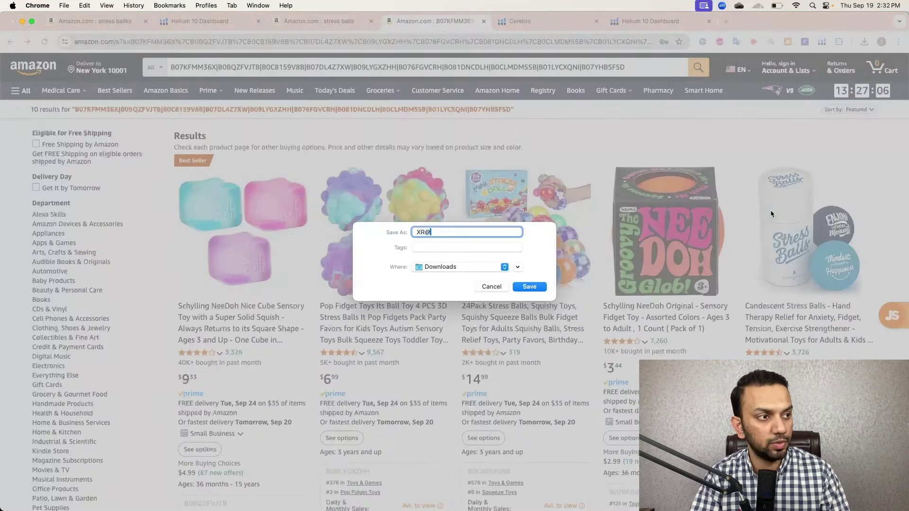
pyautogui.write('2')
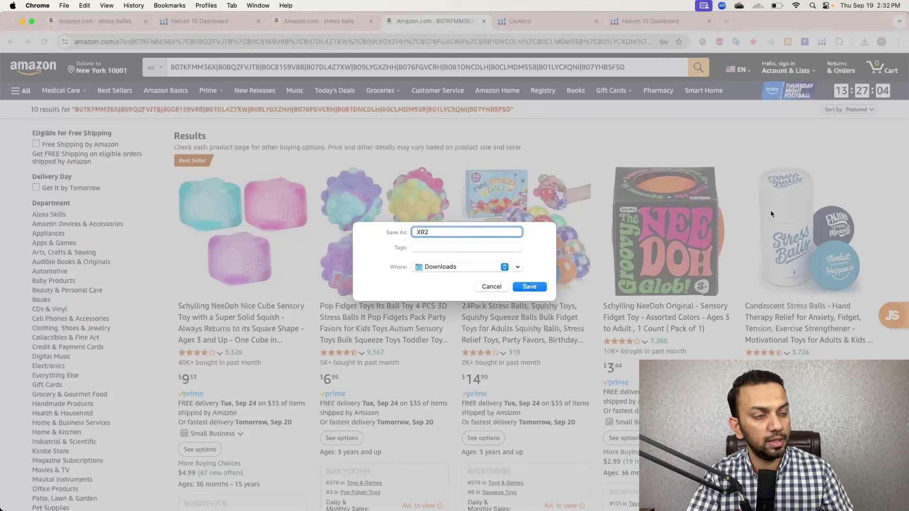
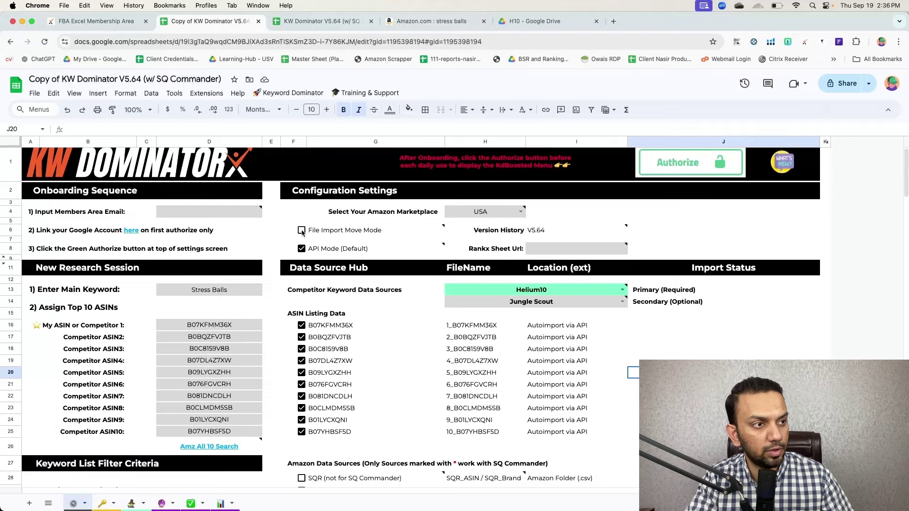
# Turn on File Import Move Mode in the KW Dominator sheet's Configuration Settings
pyautogui.click(302, 231)
pyautogui.moveTo(369, 230)
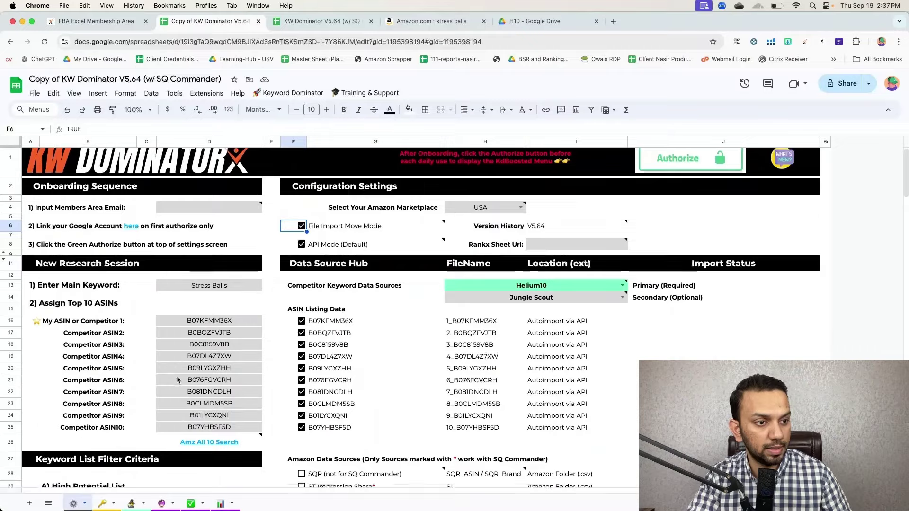
# Examine the settings sheet's keyword list filter criteria, other settings, ASIN listing data and Amazon data sources
pyautogui.scroll(-5, 177, 380)
pyautogui.scroll(-20, 97, 369)
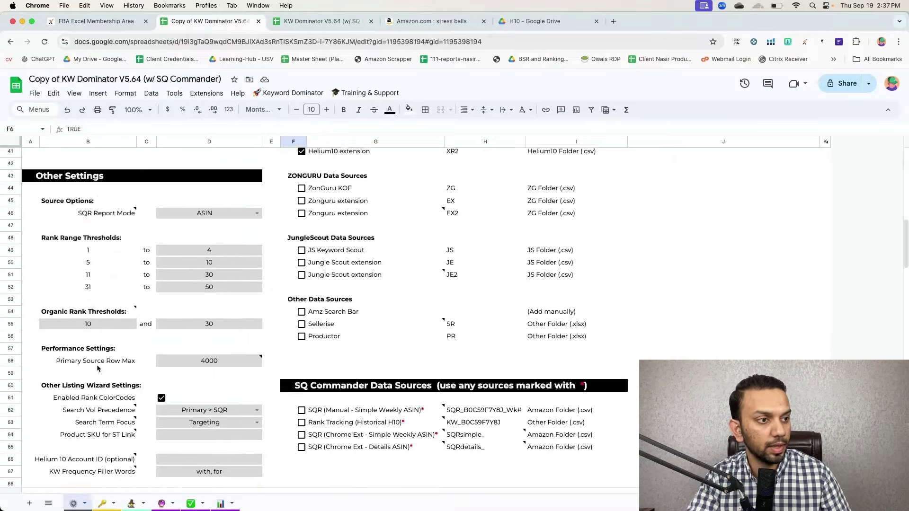
pyautogui.scroll(20, 98, 369)
pyautogui.scroll(-5, 98, 369)
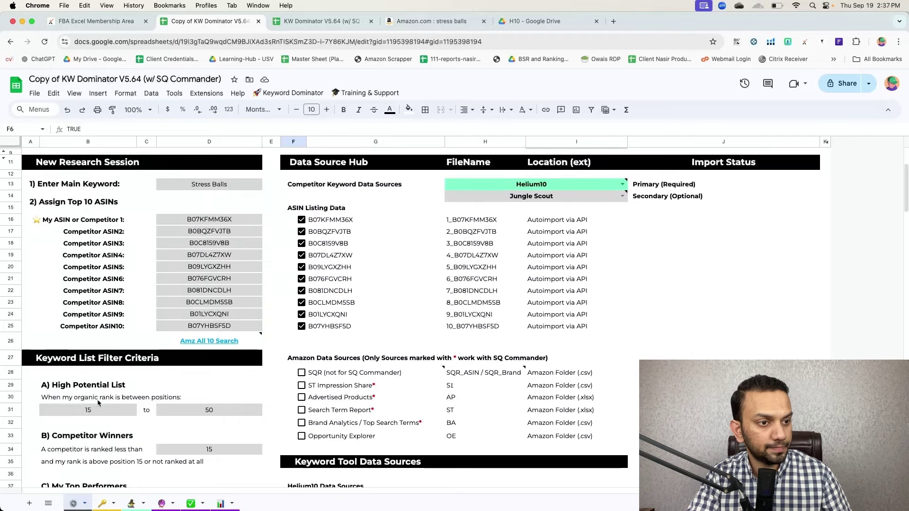
pyautogui.scroll(-4, 85, 393)
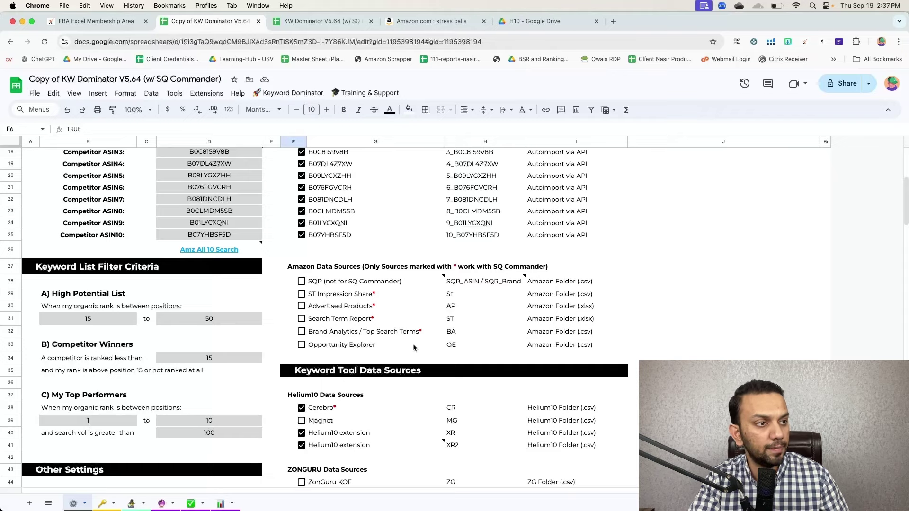
pyautogui.scroll(8, 413, 345)
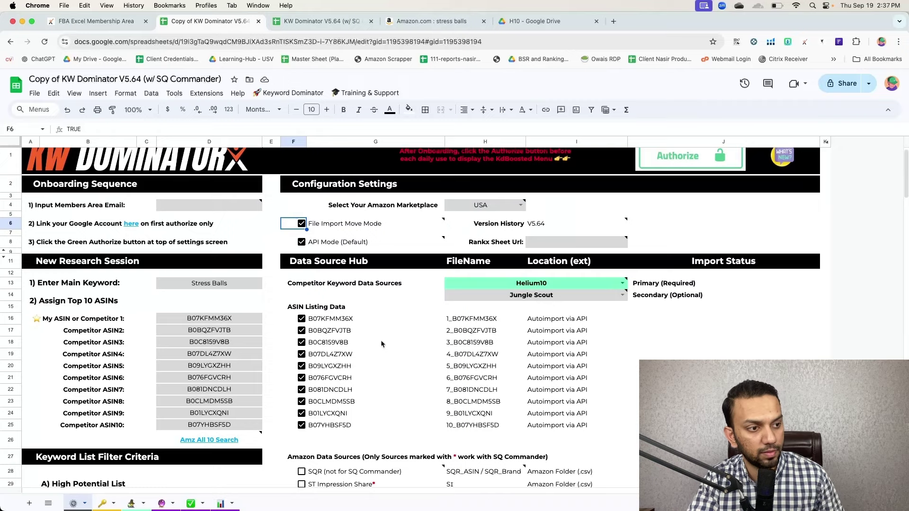
pyautogui.scroll(-3, 384, 348)
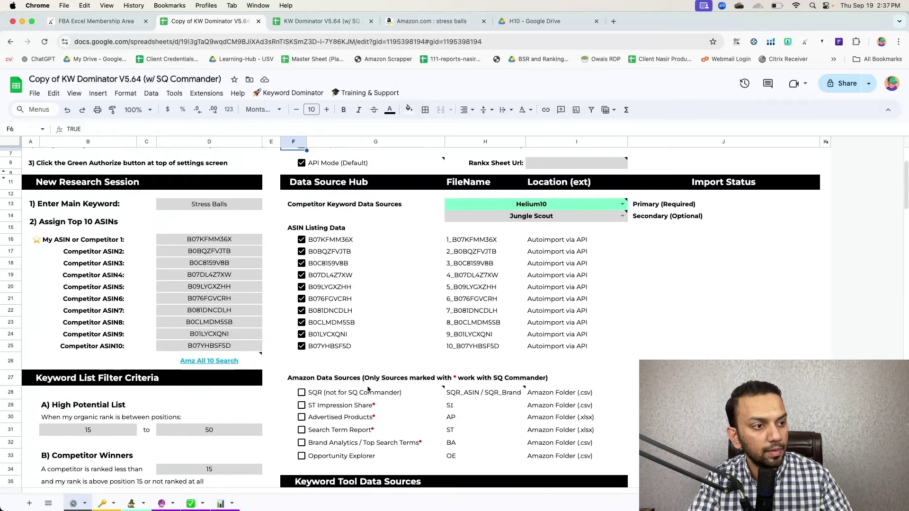
pyautogui.moveTo(306, 397)
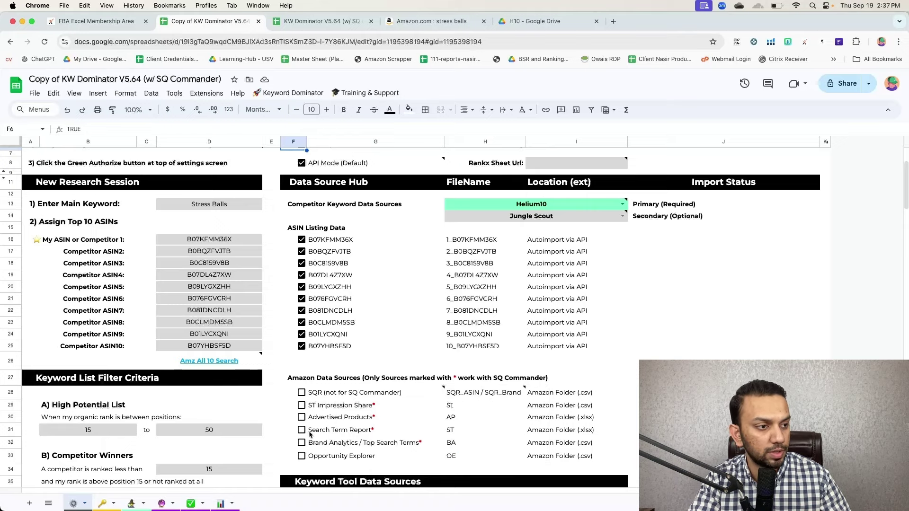
pyautogui.scroll(-3, 360, 439)
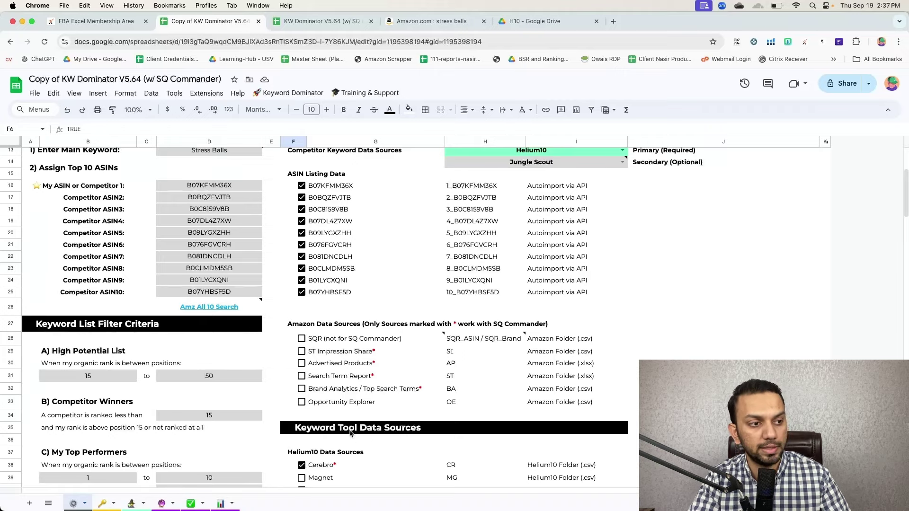
# Exclude the XR2 Helium10 extension from the keyword tool data sources and check the remaining source selections
pyautogui.scroll(-5, 348, 433)
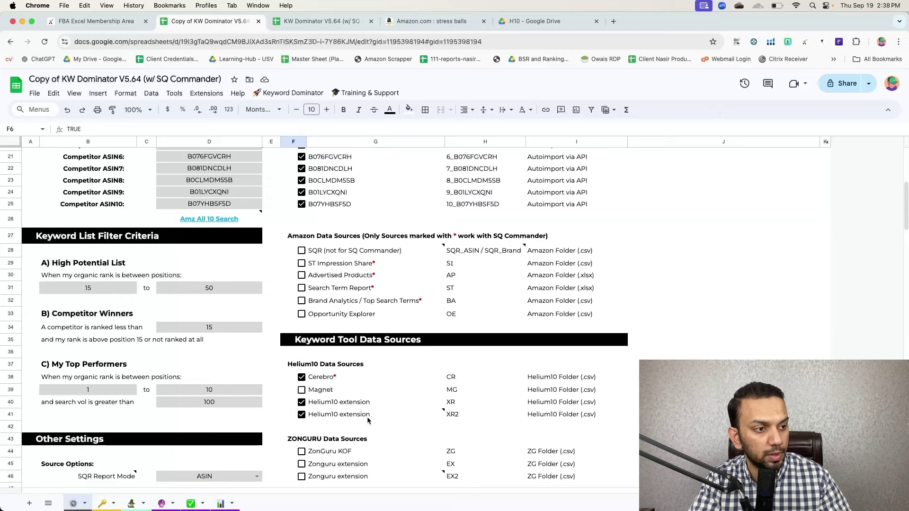
pyautogui.click(302, 414)
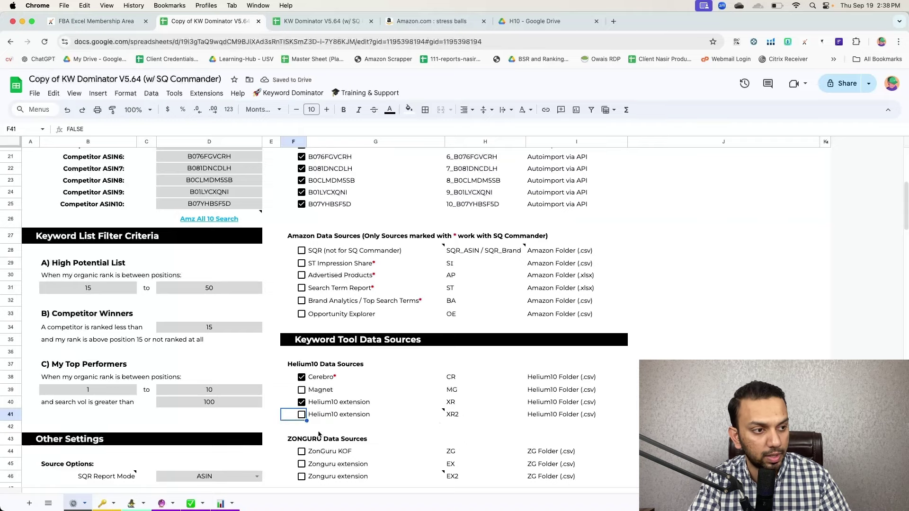
pyautogui.scroll(-5, 322, 425)
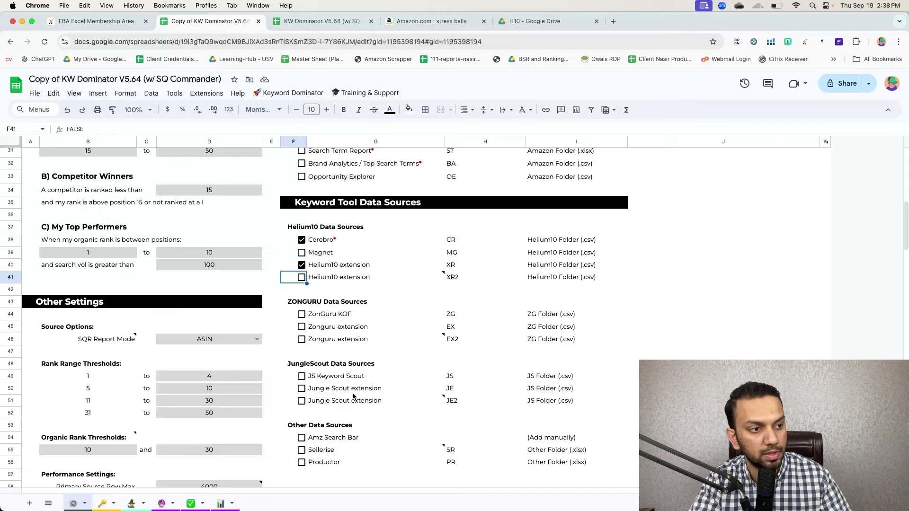
pyautogui.scroll(-4, 353, 396)
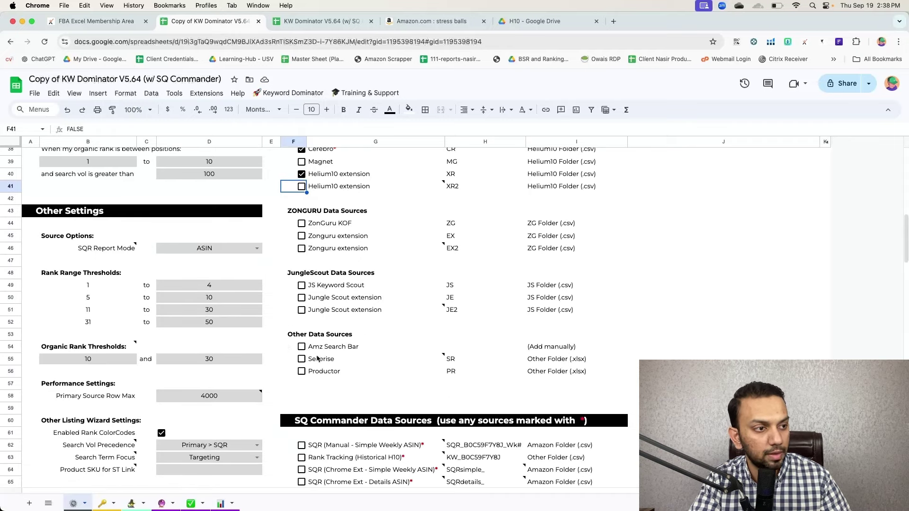
pyautogui.scroll(-6, 331, 365)
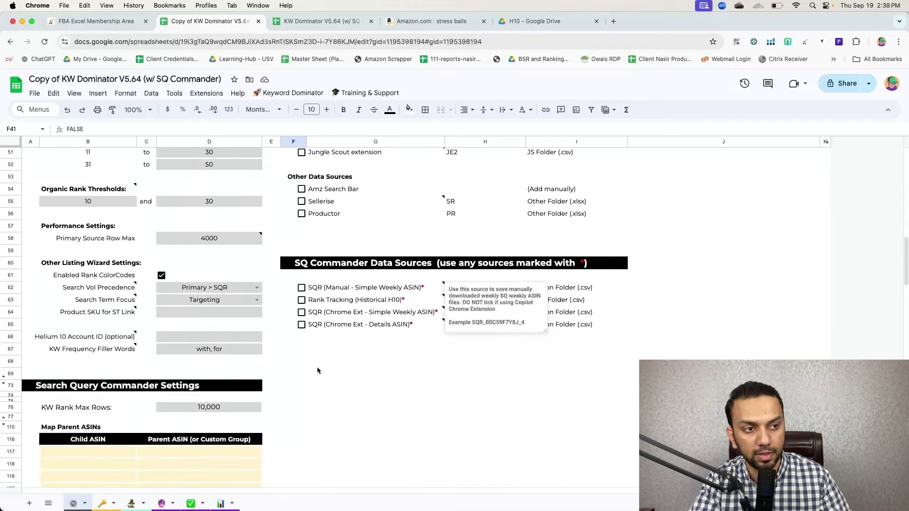
pyautogui.scroll(20, 323, 364)
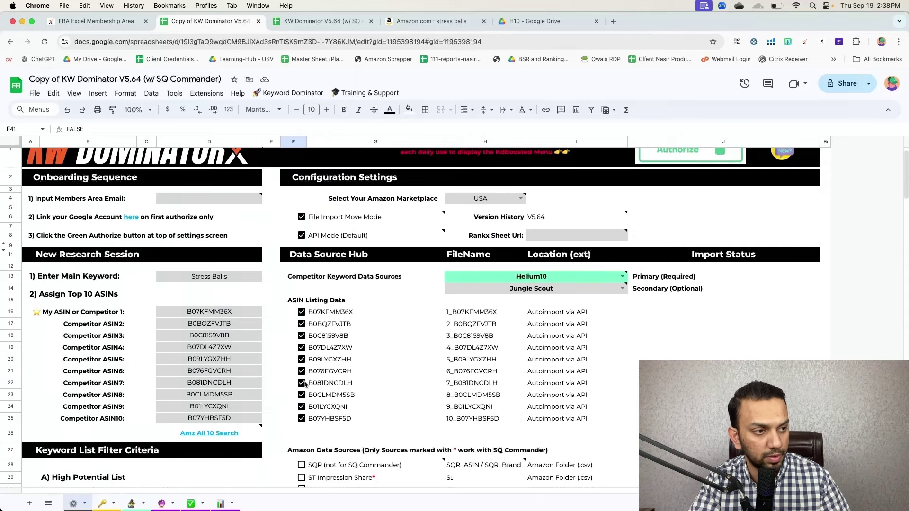
pyautogui.scroll(-7, 305, 383)
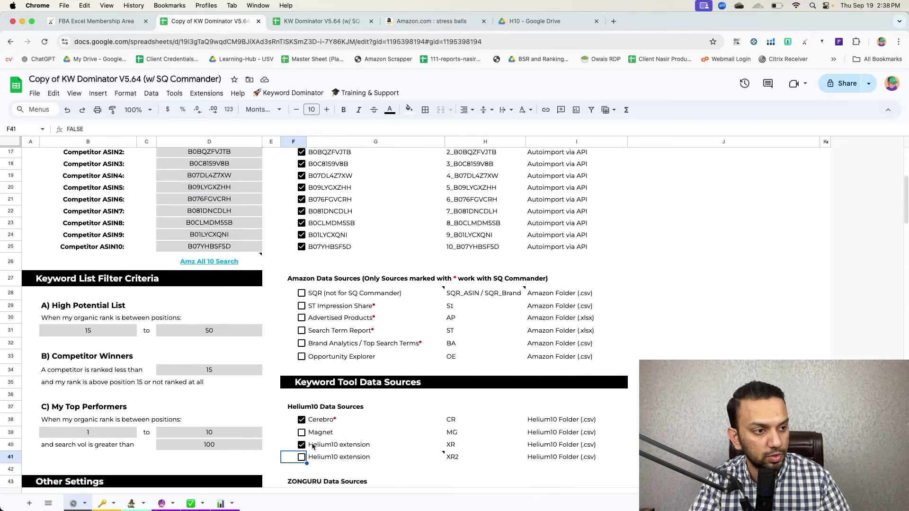
# Import the selected data sources into Keyword Dominator, check the import status, and acknowledge the completion notice
pyautogui.click(286, 94)
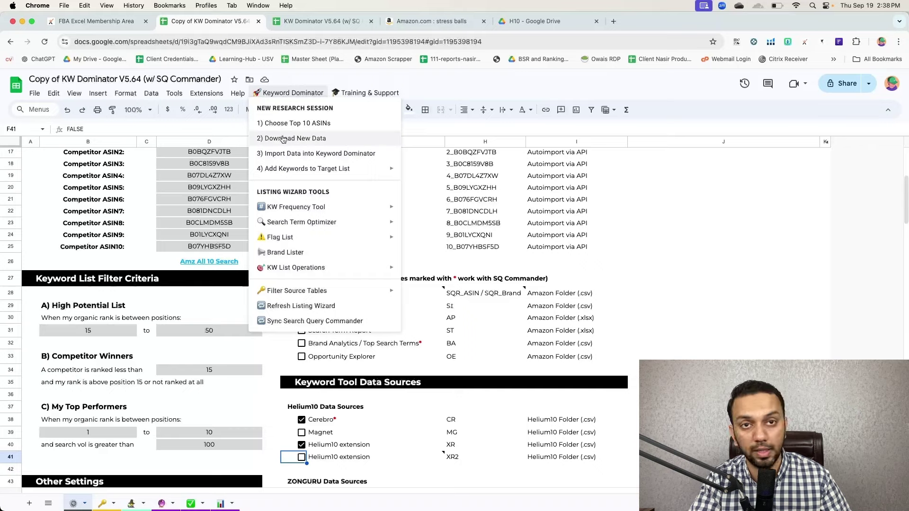
pyautogui.click(290, 152)
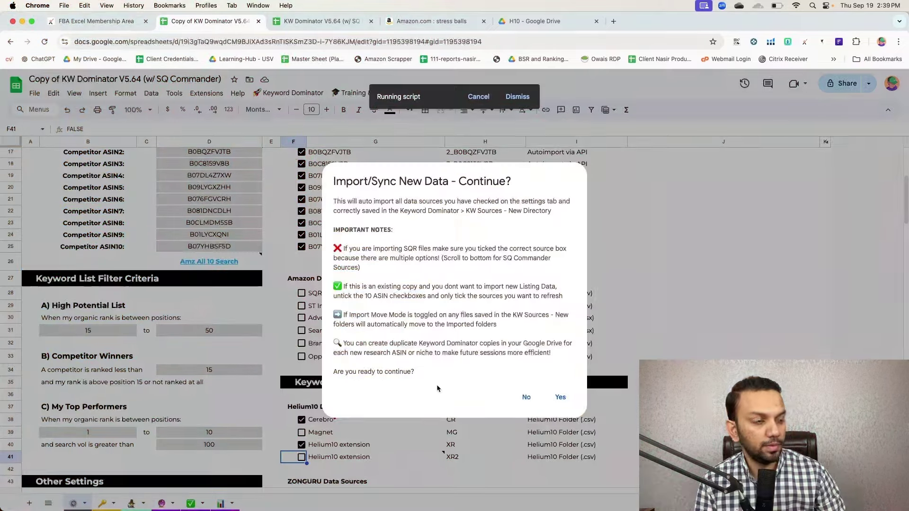
pyautogui.click(560, 397)
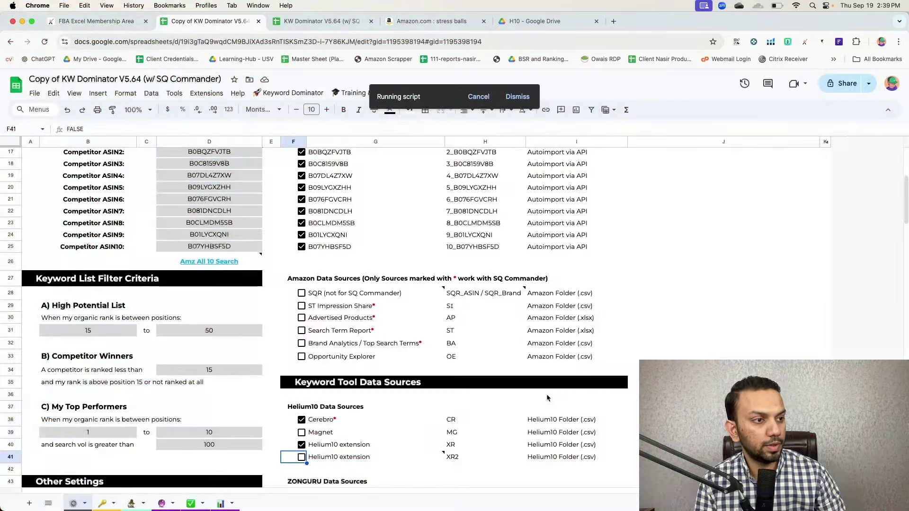
pyautogui.scroll(4, 405, 318)
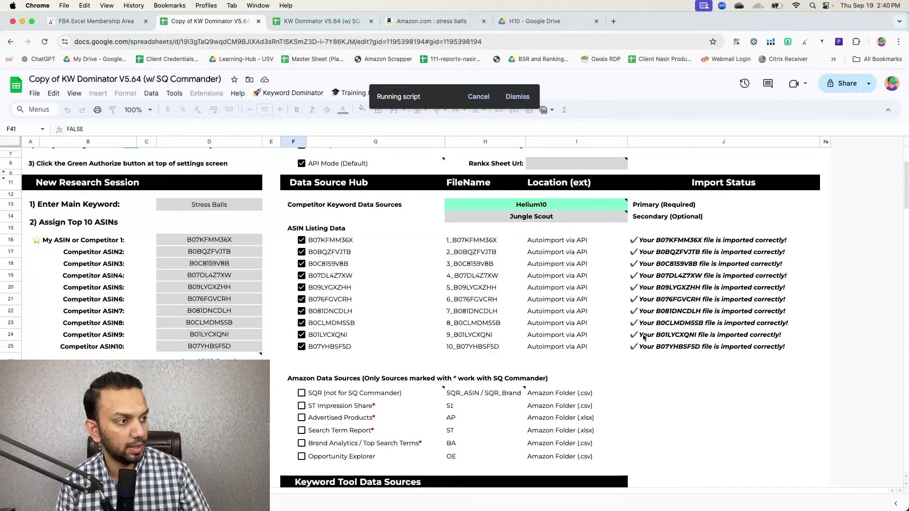
pyautogui.scroll(-5, 711, 341)
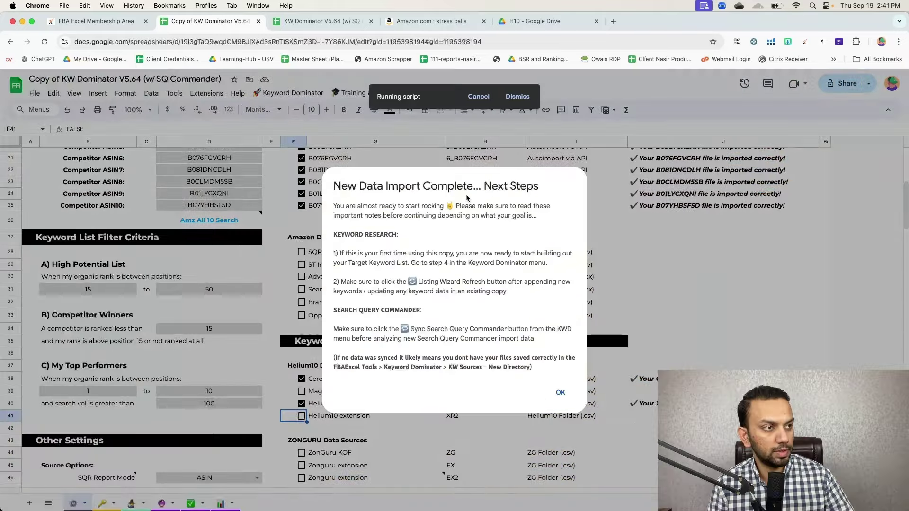
pyautogui.click(560, 394)
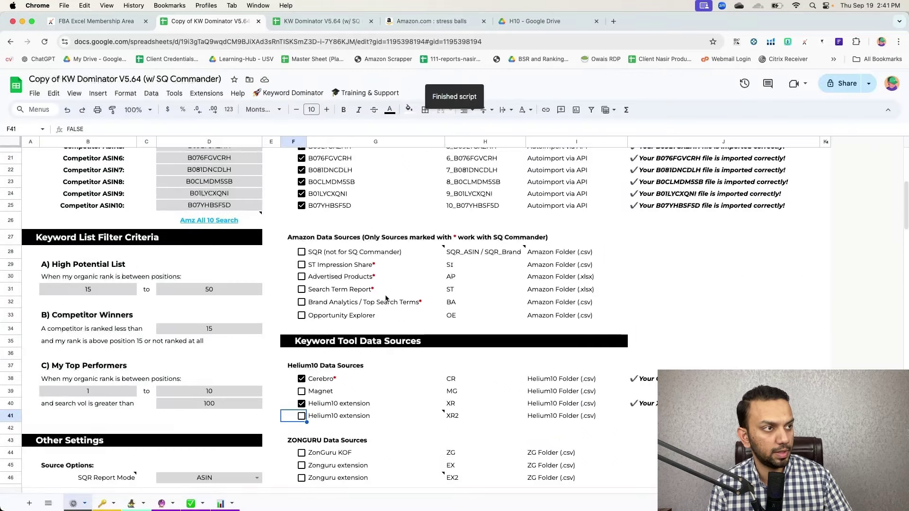
# Open the keyword source sheet, collapse the H10 Cerebro columns, and briefly expand the ZonGuru section to view it
pyautogui.click(105, 503)
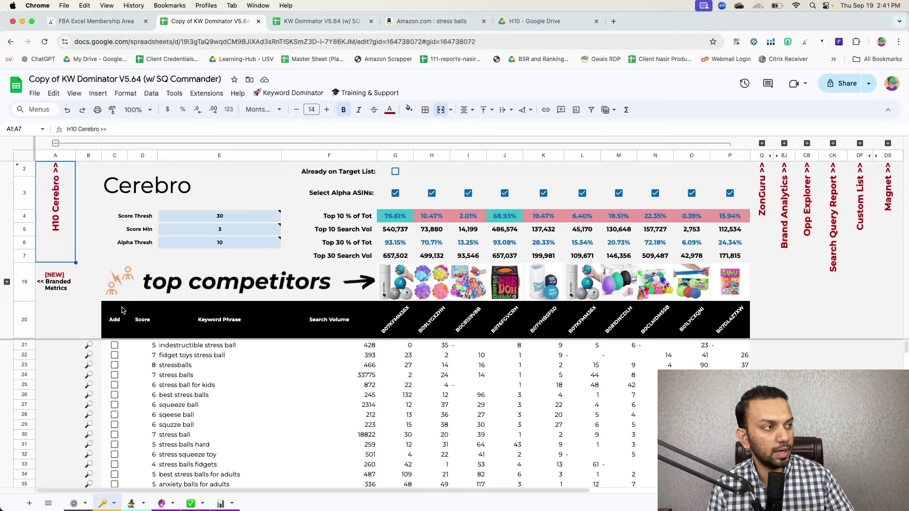
pyautogui.click(56, 143)
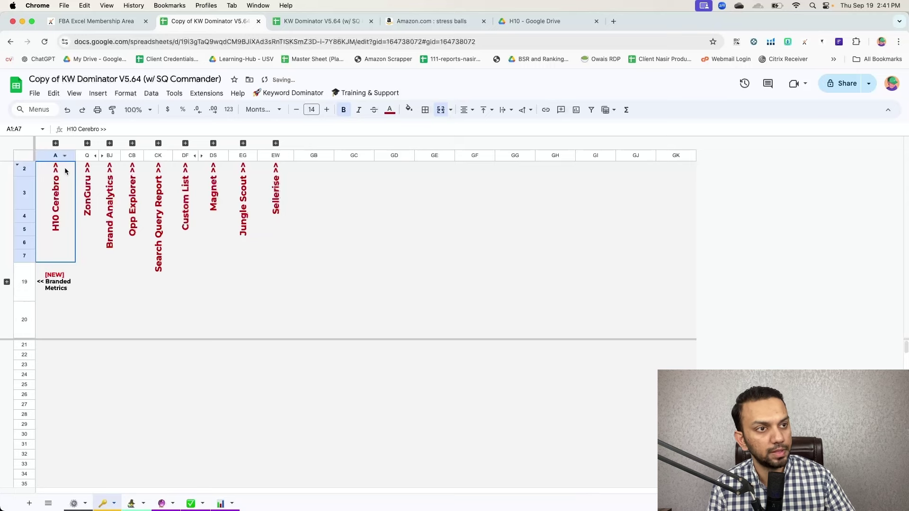
pyautogui.click(87, 143)
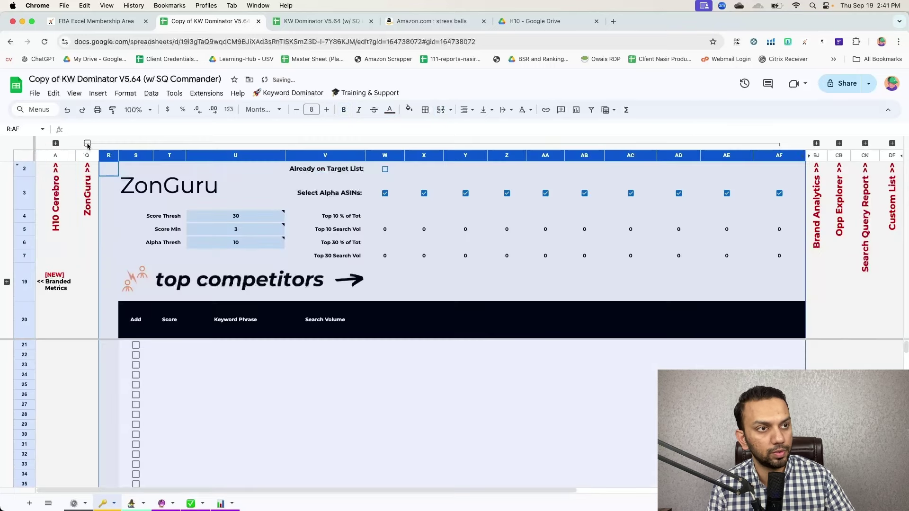
pyautogui.click(102, 143)
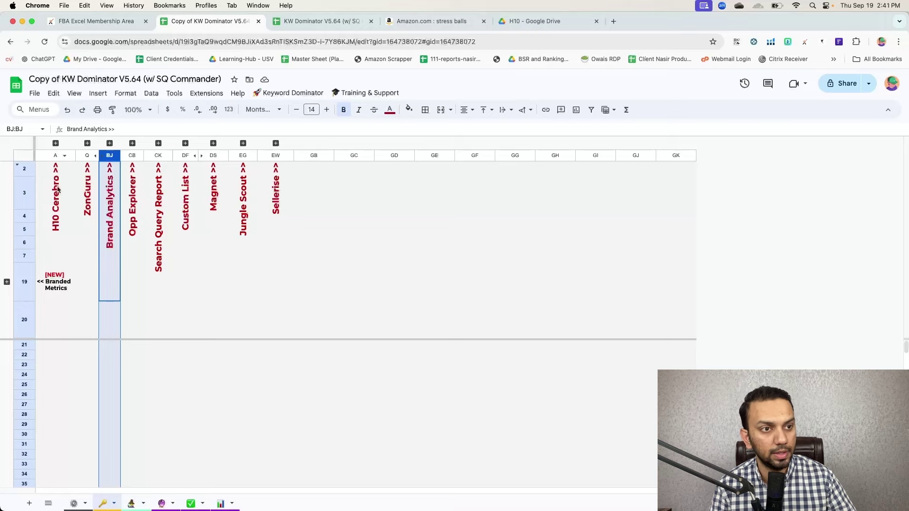
# Expand the H10 Cerebro columns, set the sheet zoom to 75%, and expand the branded metrics rows above the top competitors
pyautogui.click(55, 143)
pyautogui.click(135, 109)
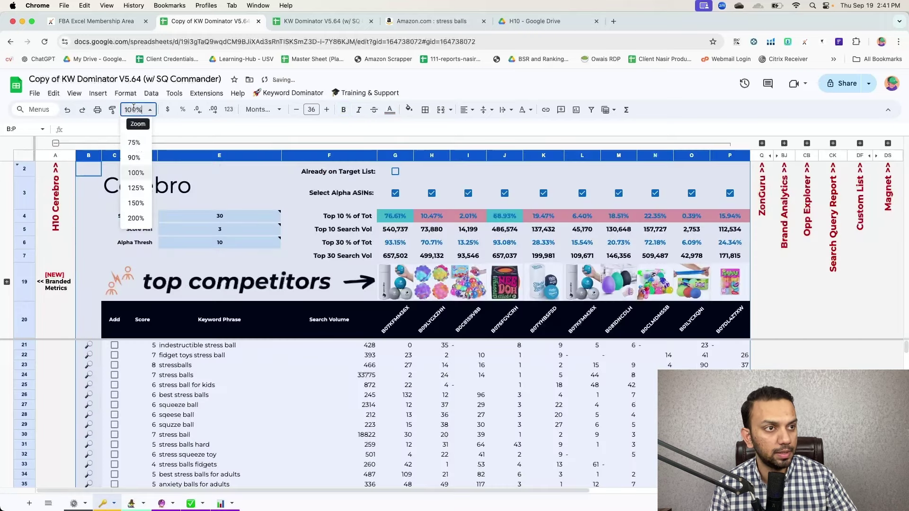
pyautogui.click(137, 143)
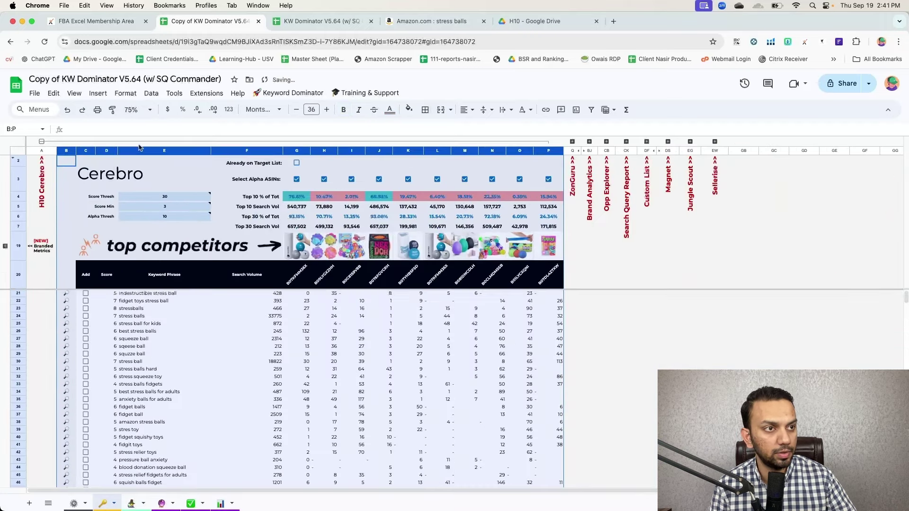
pyautogui.click(4, 247)
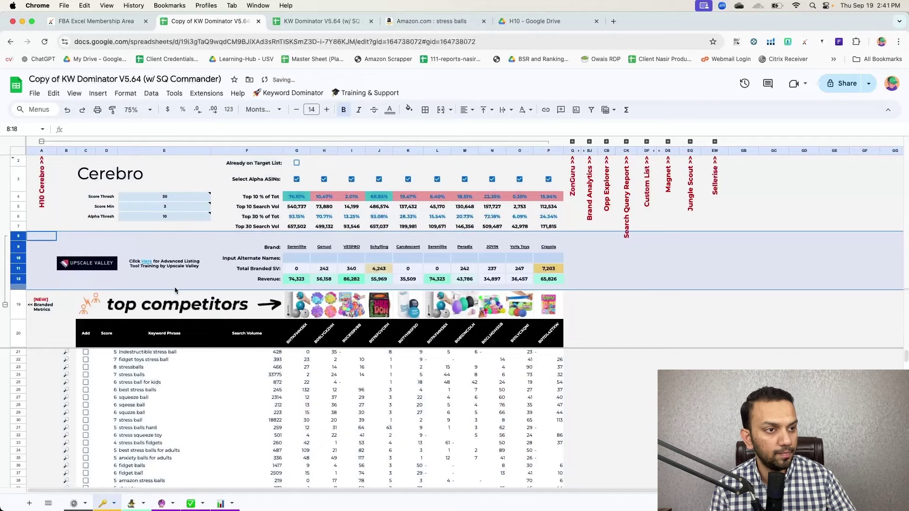
pyautogui.click(629, 329)
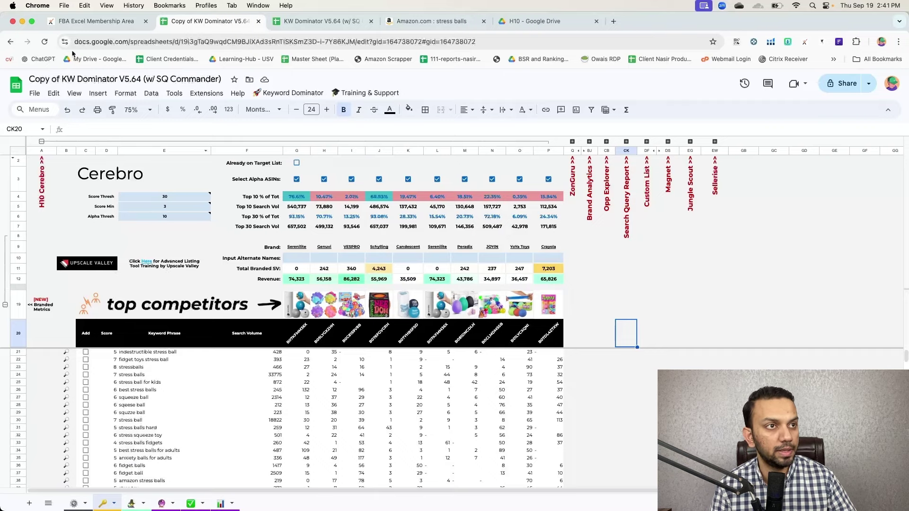
# Set the sheet zoom to 80% and read the notes on the Cerebro score and alpha threshold settings
pyautogui.moveTo(190, 196)
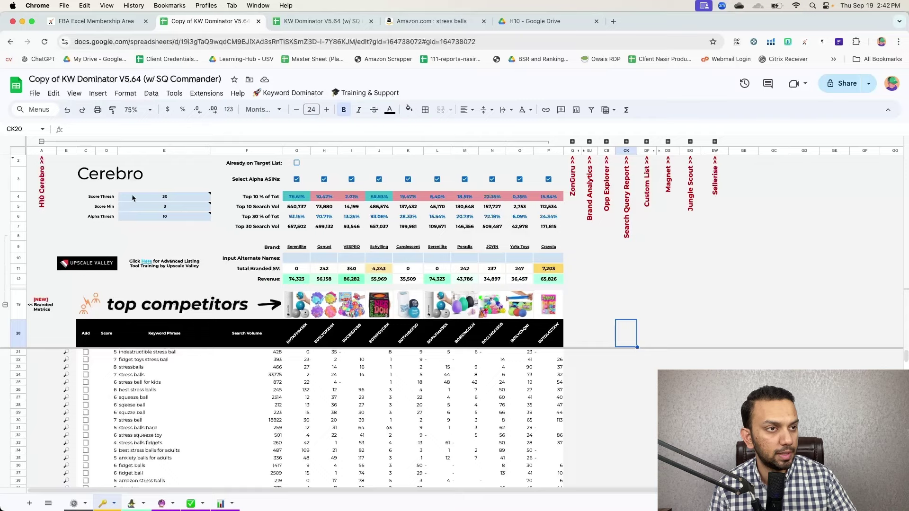
pyautogui.click(133, 110)
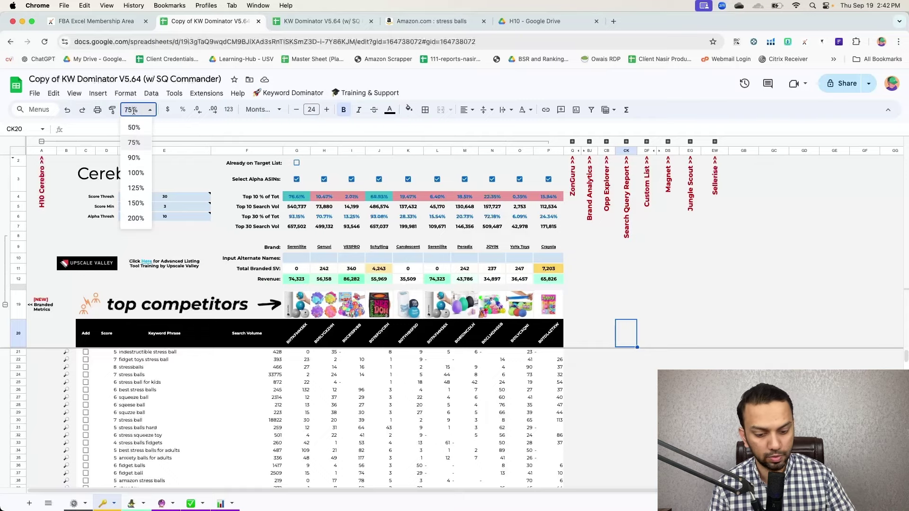
pyautogui.write('80')
pyautogui.press('Return')
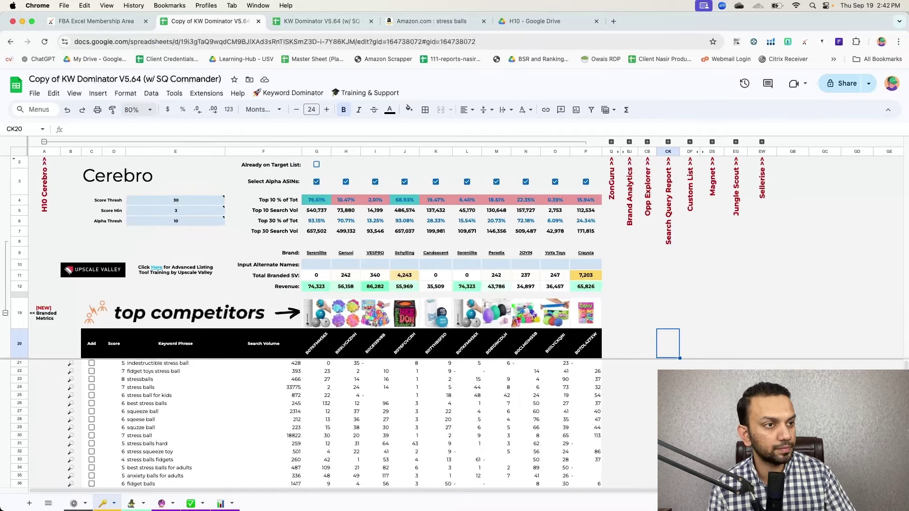
pyautogui.moveTo(177, 214)
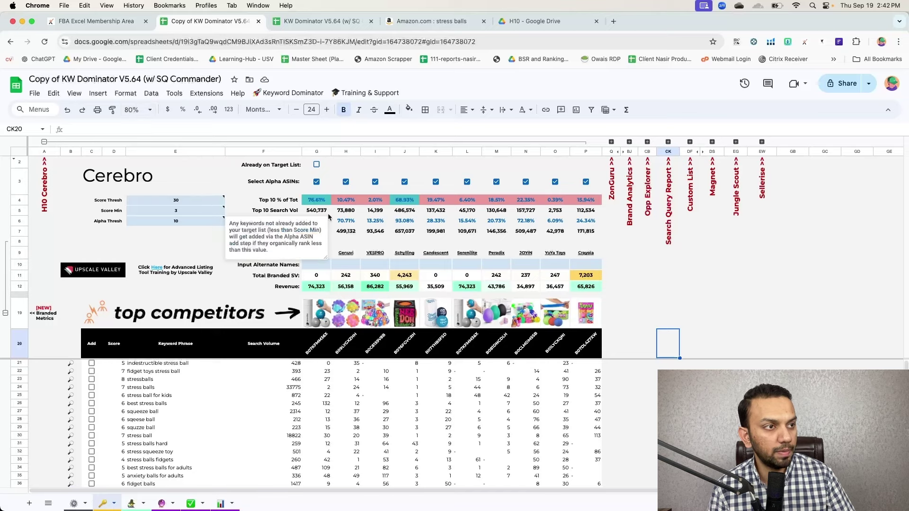
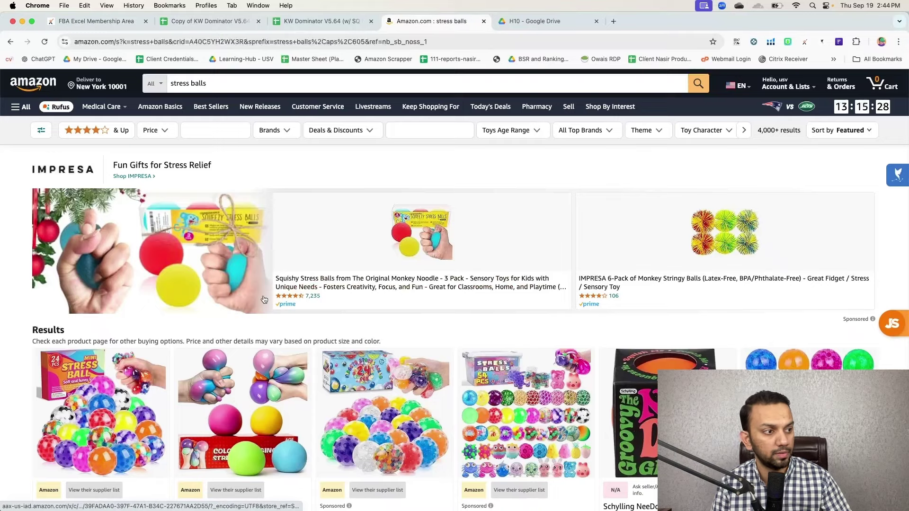
# Examine the first row of Amazon stress balls results, comparing the Schylling NeeDoh listing with the 12-piece squishy stress balls
pyautogui.scroll(-10, 284, 265)
pyautogui.scroll(10, 212, 156)
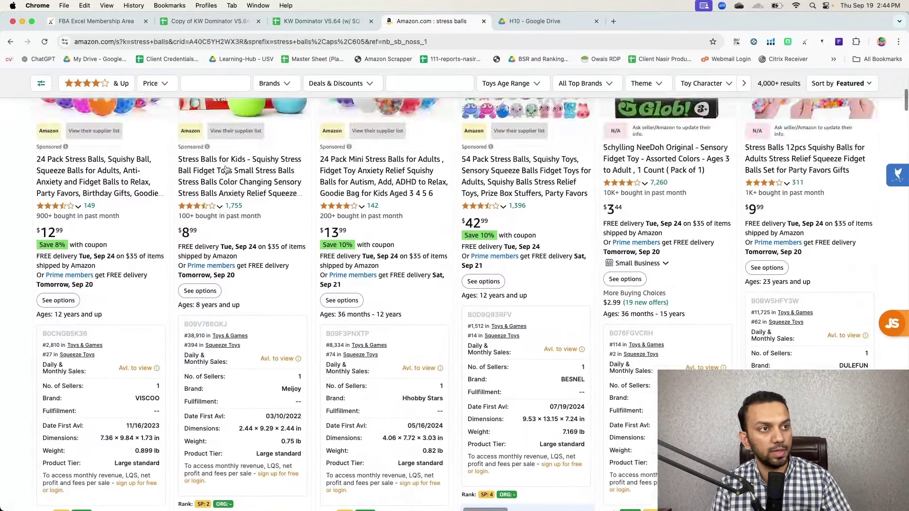
pyautogui.scroll(-5, 225, 170)
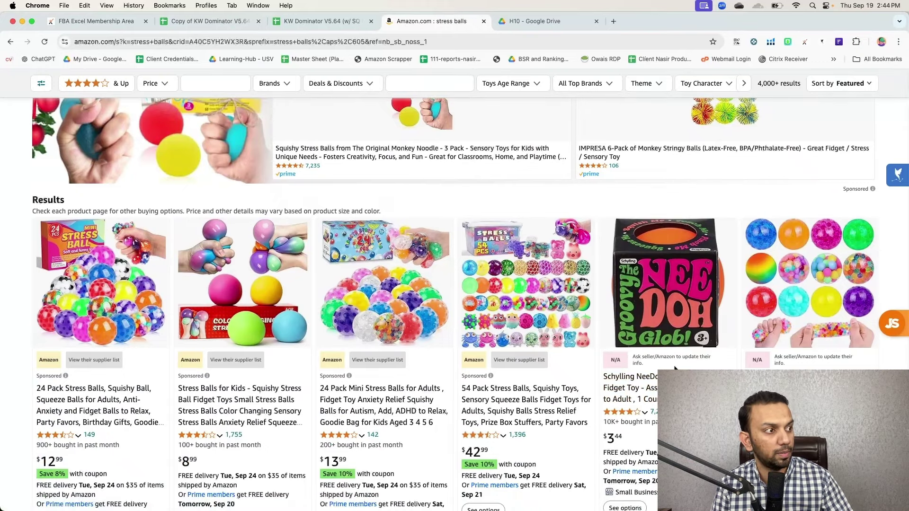
pyautogui.moveTo(657, 267)
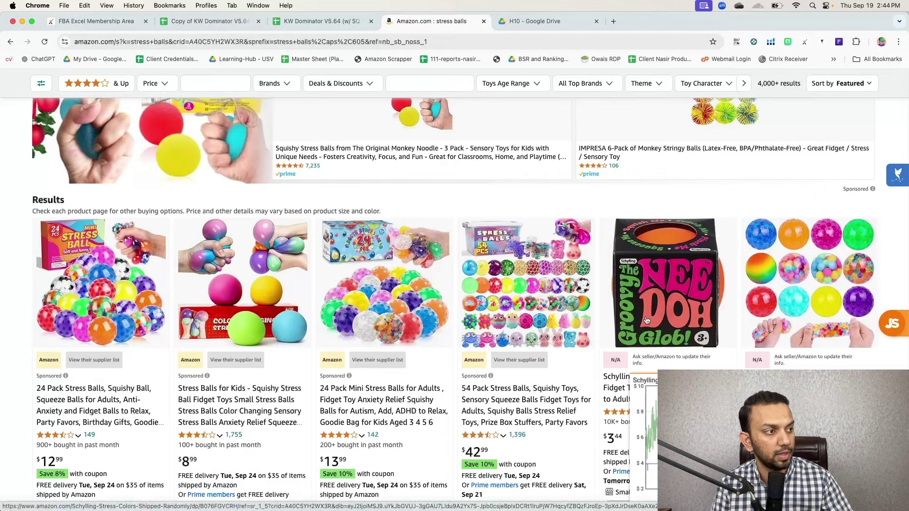
pyautogui.scroll(-3, 639, 331)
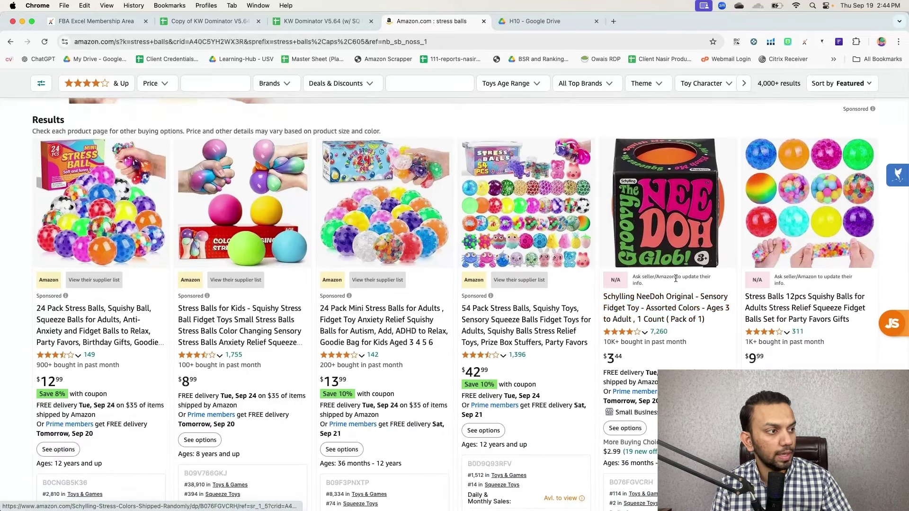
pyautogui.moveTo(609, 320)
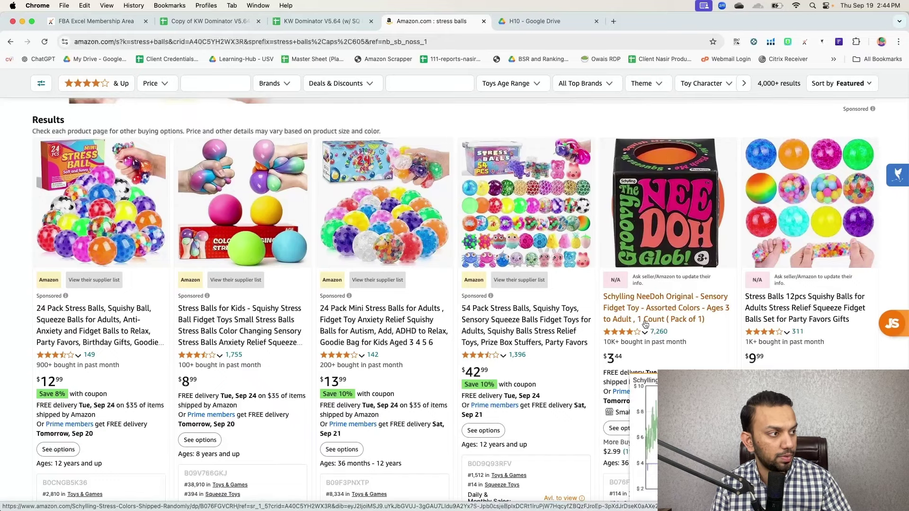
pyautogui.moveTo(815, 322)
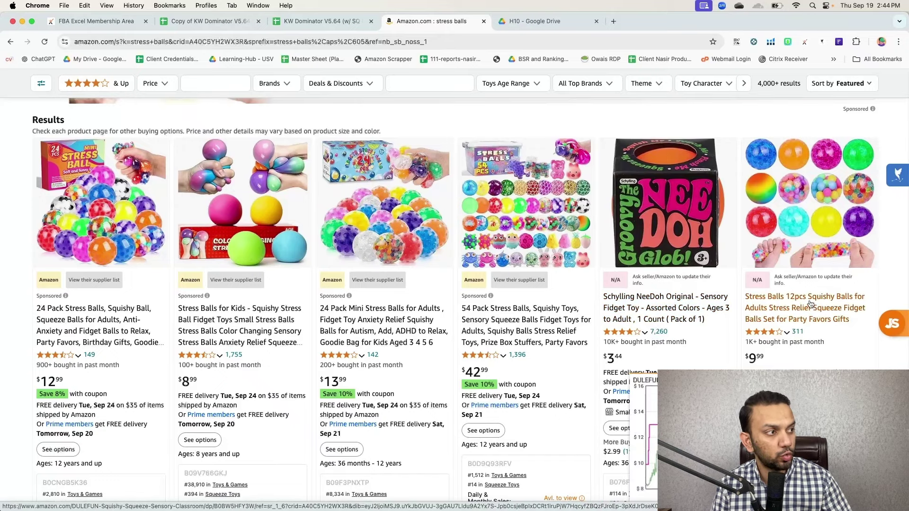
pyautogui.moveTo(630, 260)
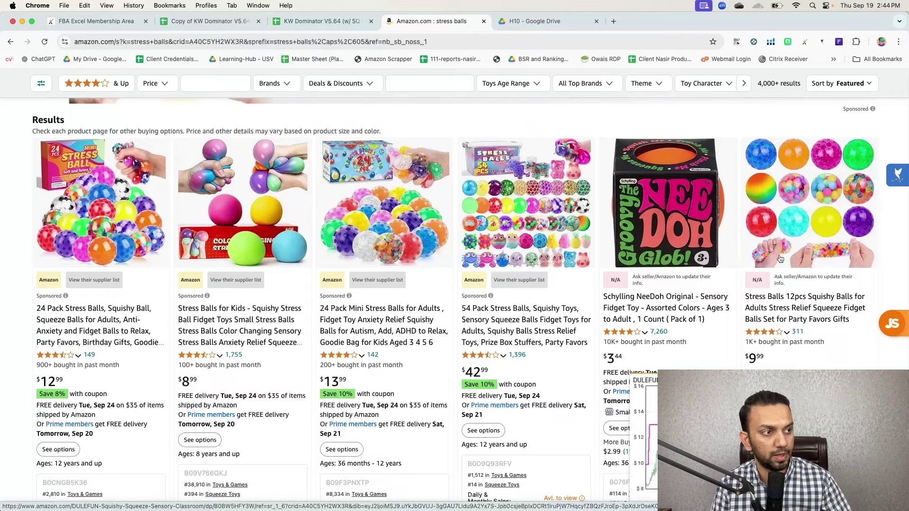
# Examine the second row of Amazon results, including the 5-pack motivational, JOYIN mini and Candescent stress ball listings
pyautogui.scroll(-10, 630, 259)
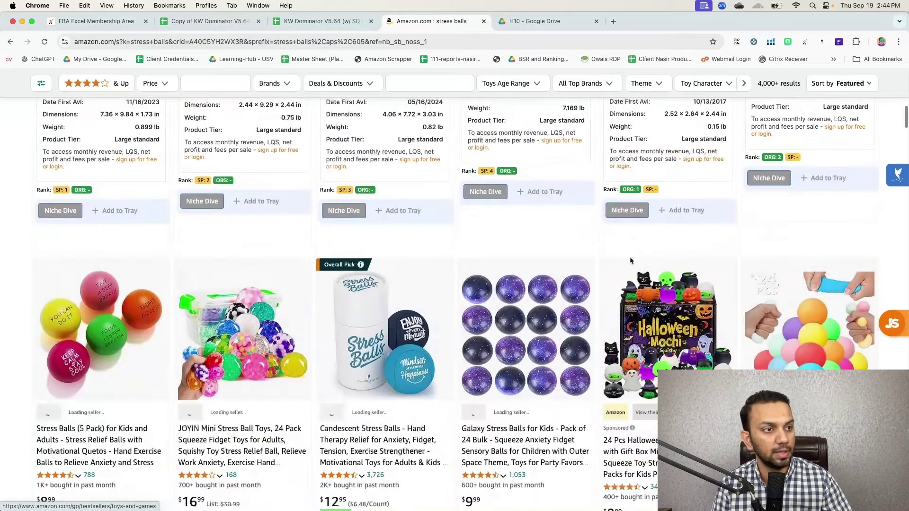
pyautogui.moveTo(118, 380)
pyautogui.scroll(-3, 118, 379)
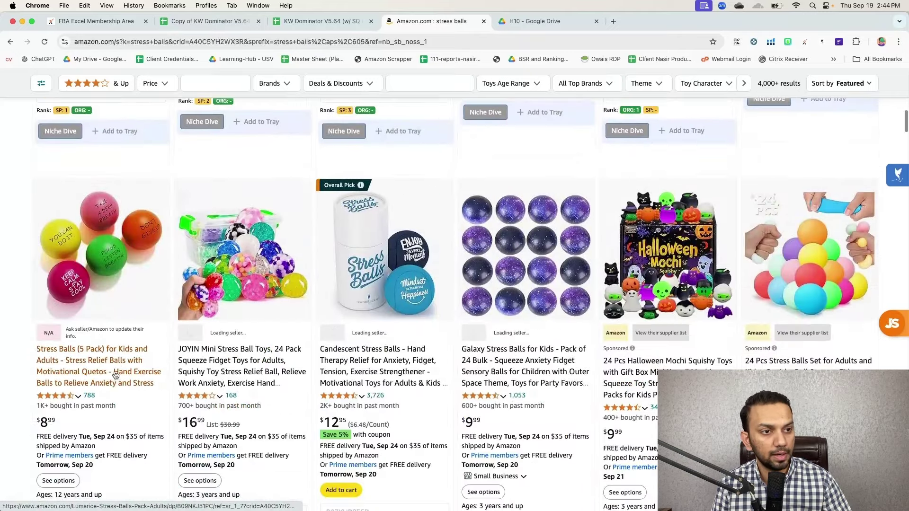
pyautogui.moveTo(221, 273)
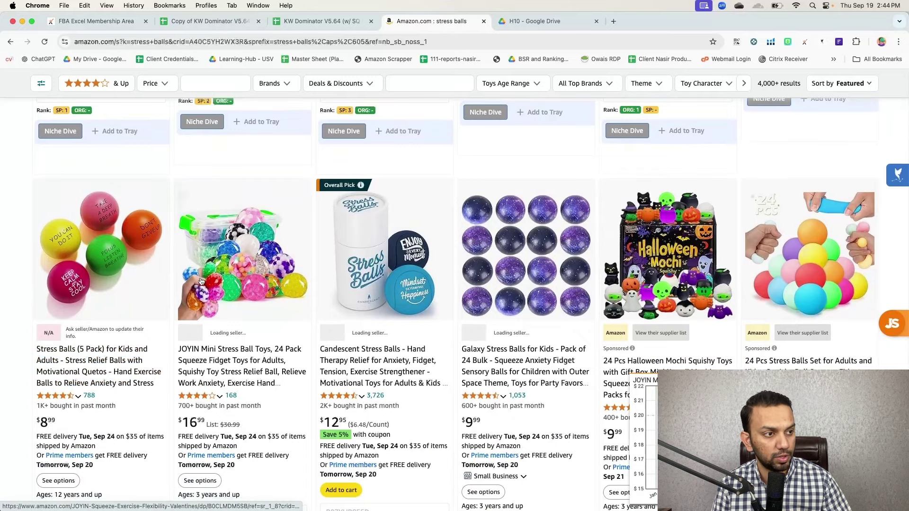
pyautogui.moveTo(384, 273)
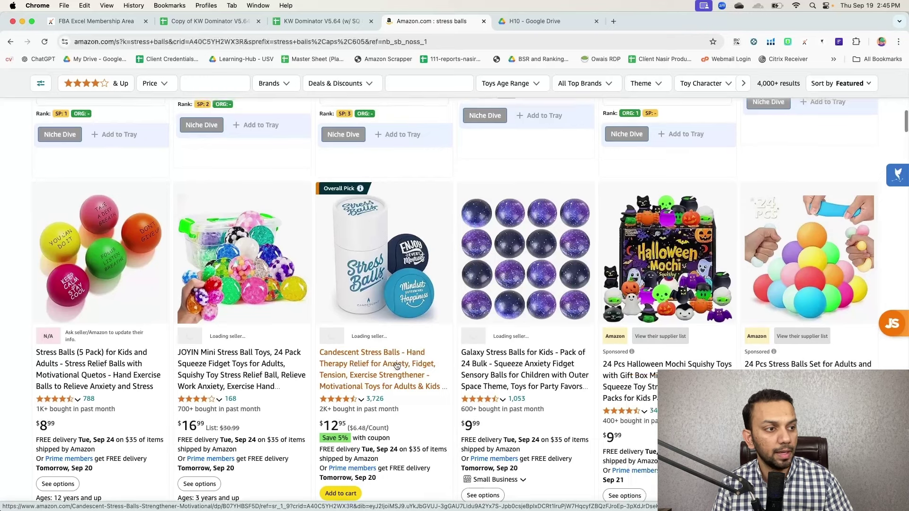
pyautogui.scroll(1, 377, 370)
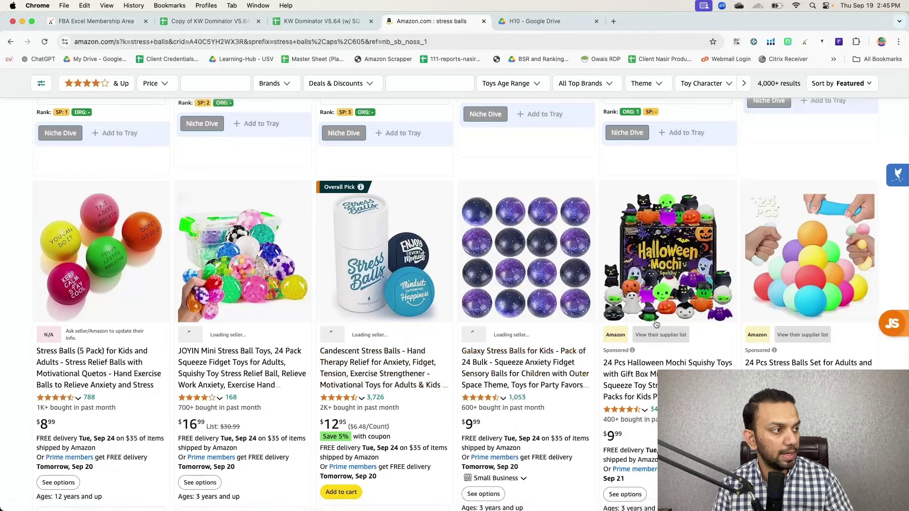
pyautogui.scroll(-1, 820, 299)
# Browse the trending and further Amazon stress ball results, and compare them with the JOYIN, Candescent and NeeDoh listings
pyautogui.scroll(-10, 820, 299)
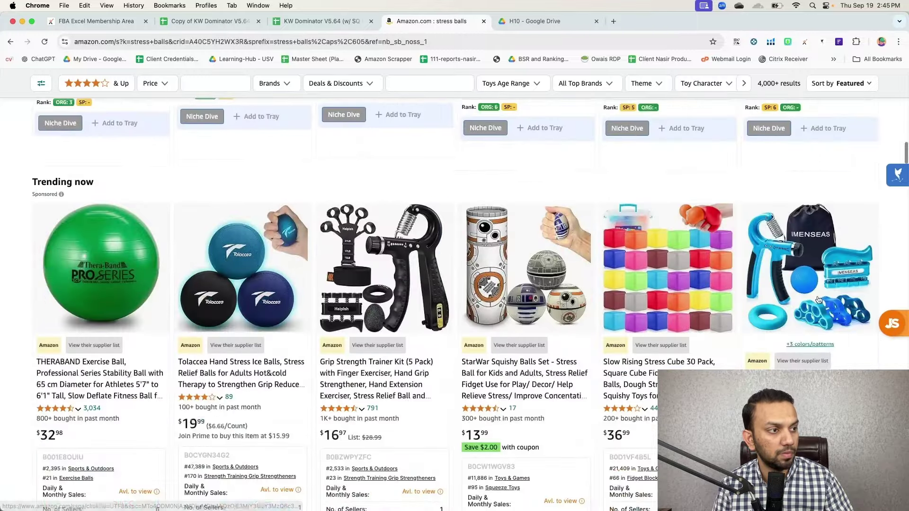
pyautogui.scroll(-10, 349, 325)
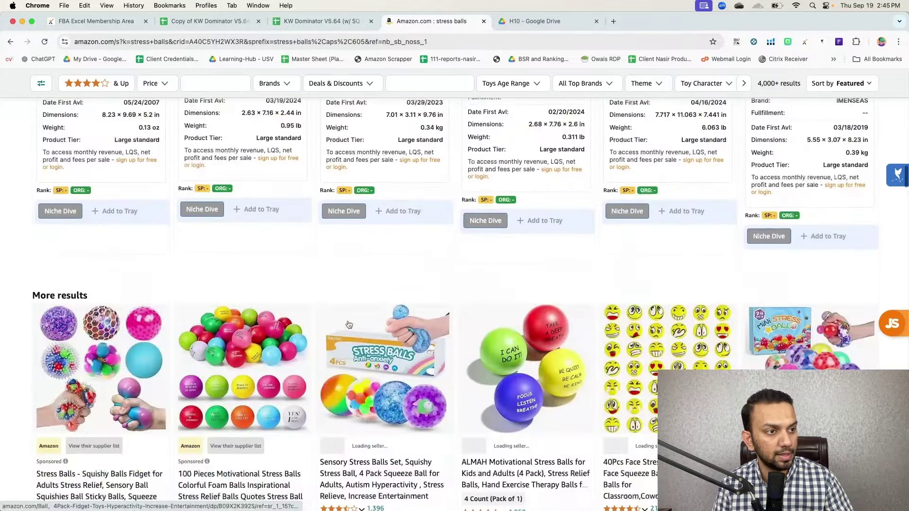
pyautogui.scroll(-5, 336, 386)
pyautogui.scroll(-20, 336, 386)
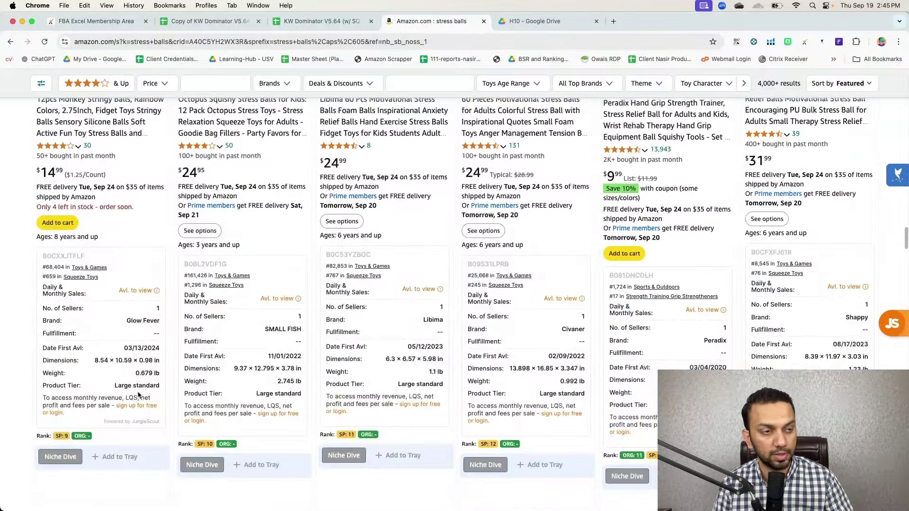
pyautogui.scroll(15, 140, 395)
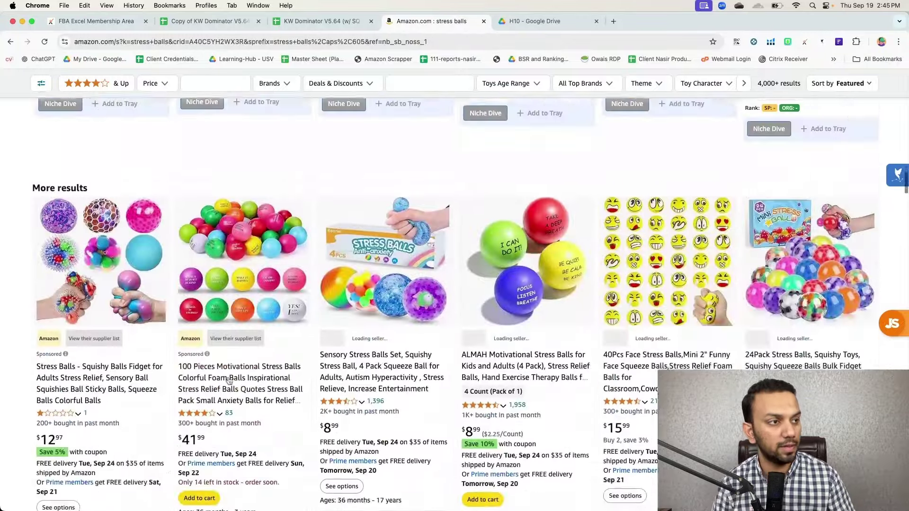
pyautogui.scroll(10, 286, 358)
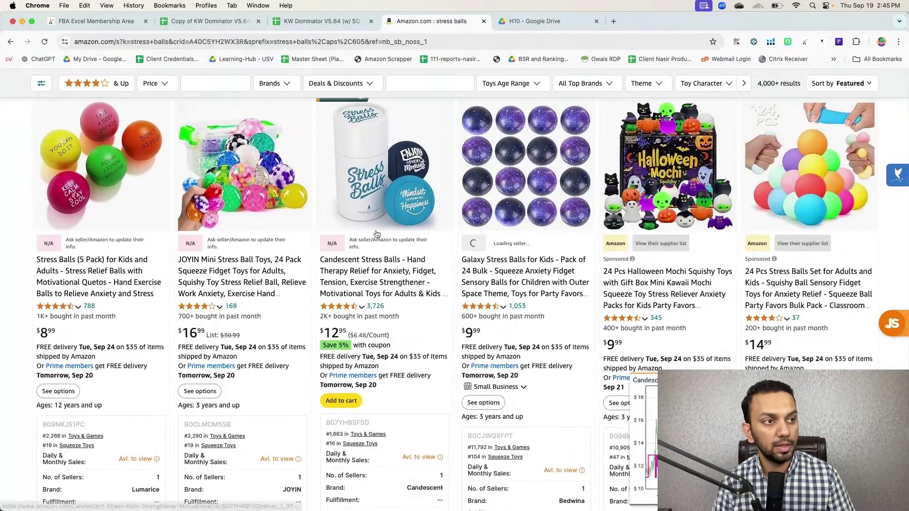
pyautogui.moveTo(221, 194)
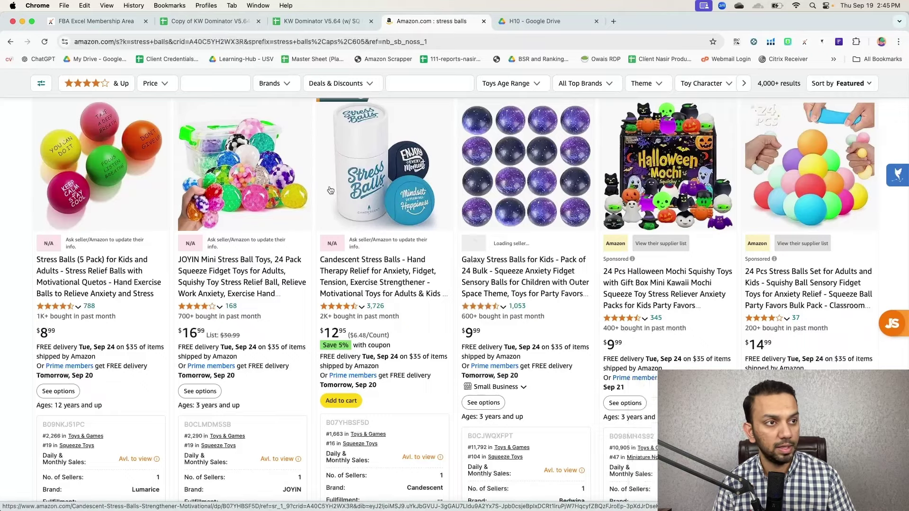
pyautogui.scroll(5, 333, 191)
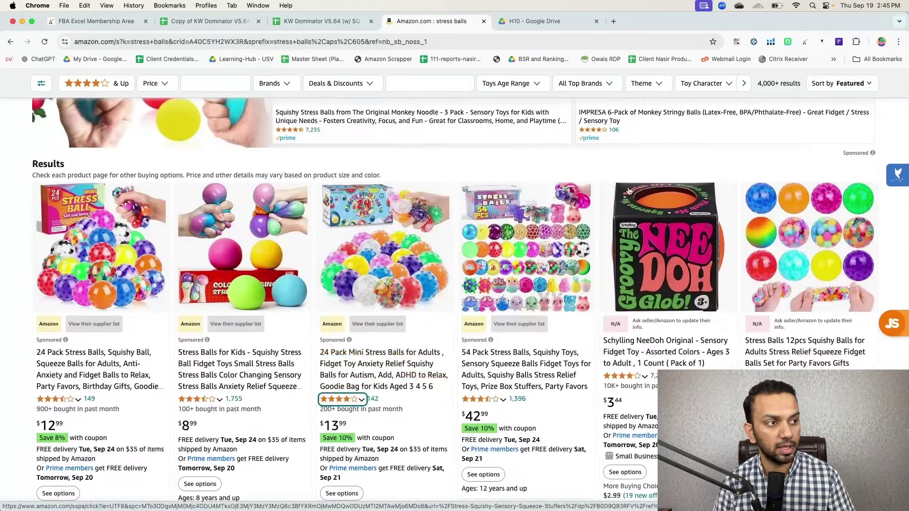
pyautogui.moveTo(666, 196)
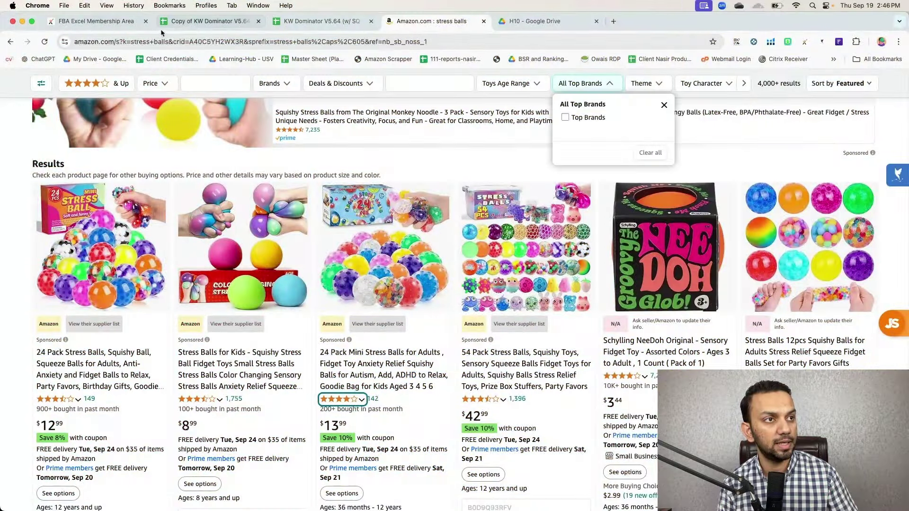
# Switch to the KW Dominator spreadsheet copy and view the keyword sources available for adding keywords to the target list
pyautogui.click(199, 21)
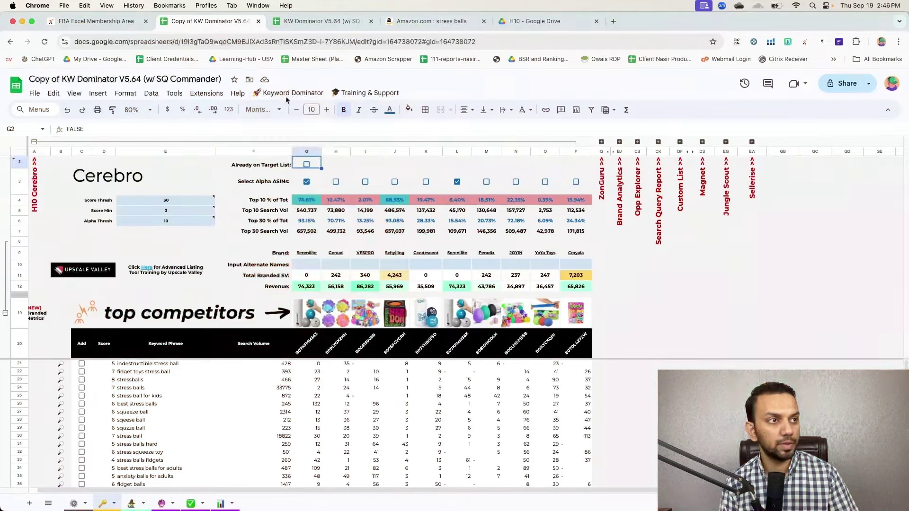
pyautogui.hscroll(1, 237, 237)
pyautogui.click(287, 93)
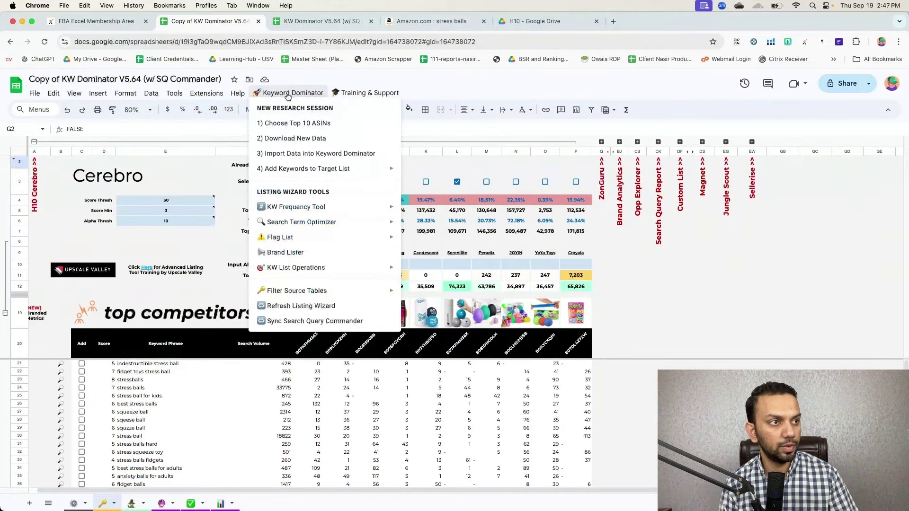
pyautogui.moveTo(290, 172)
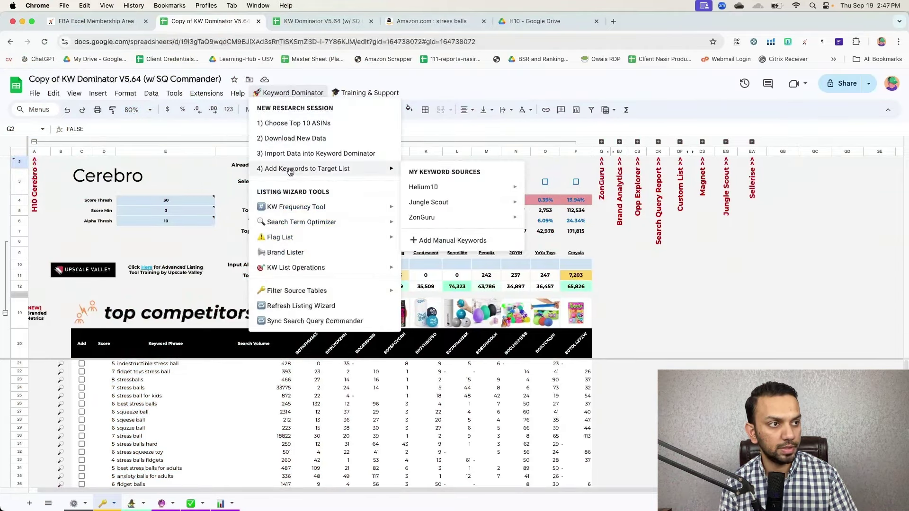
# Check the Target KW List on the Listing Wizard sheet, and return to the Cerebro keyword source sheet
pyautogui.click(132, 503)
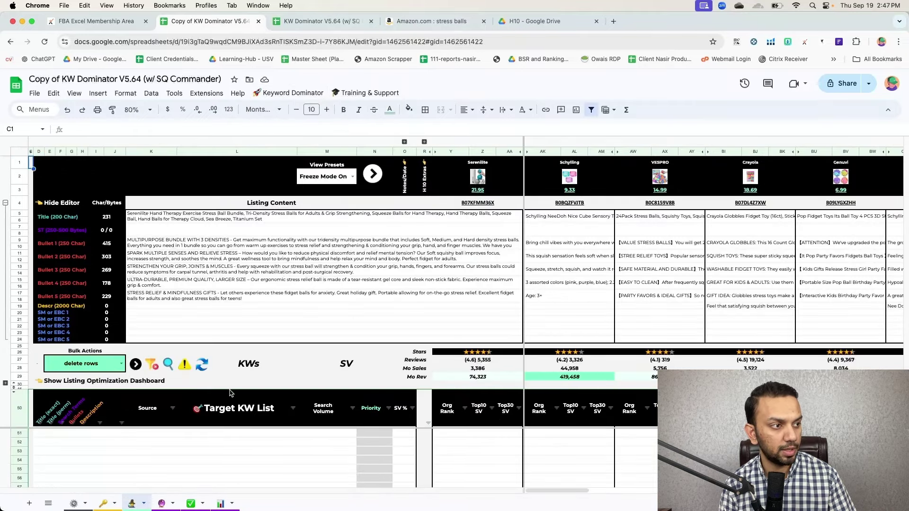
pyautogui.scroll(-15, 213, 407)
pyautogui.scroll(15, 231, 392)
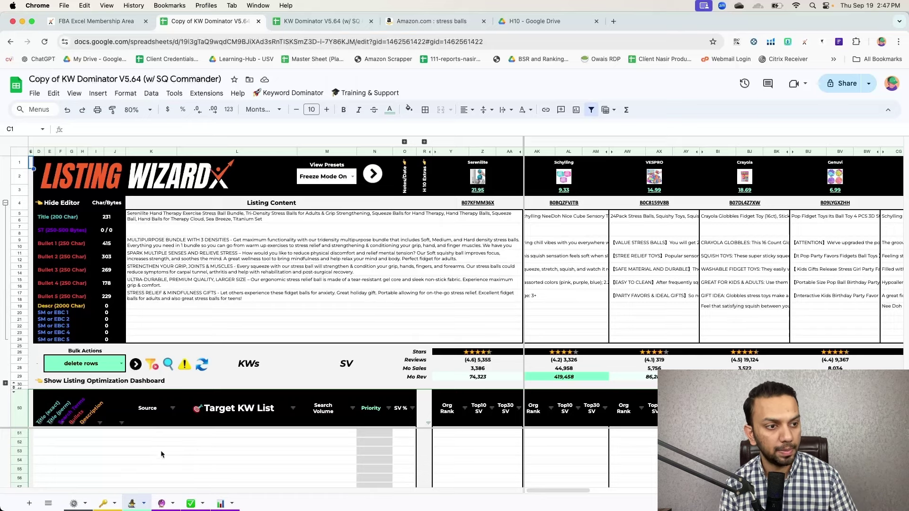
pyautogui.click(105, 506)
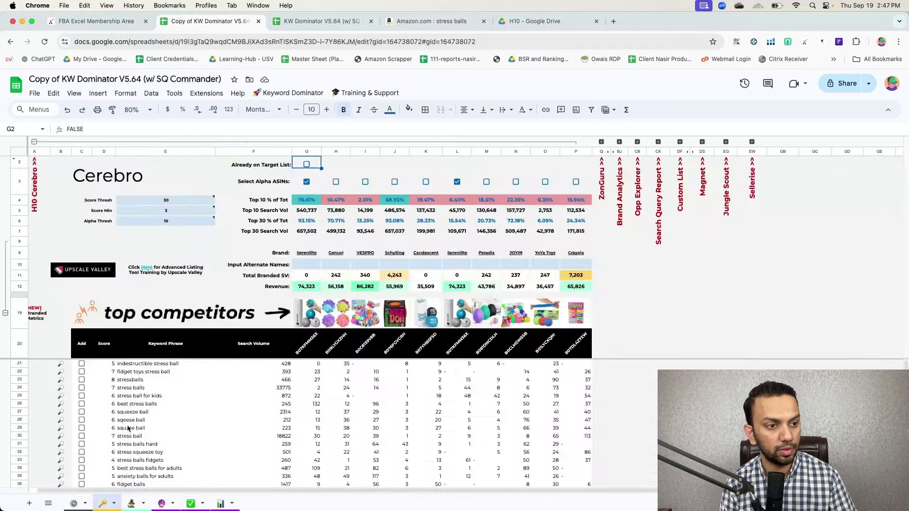
# Add the Helium10 Cerebro keywords to the target list, overriding the existing list instead of appending to it
pyautogui.click(279, 95)
pyautogui.moveTo(292, 170)
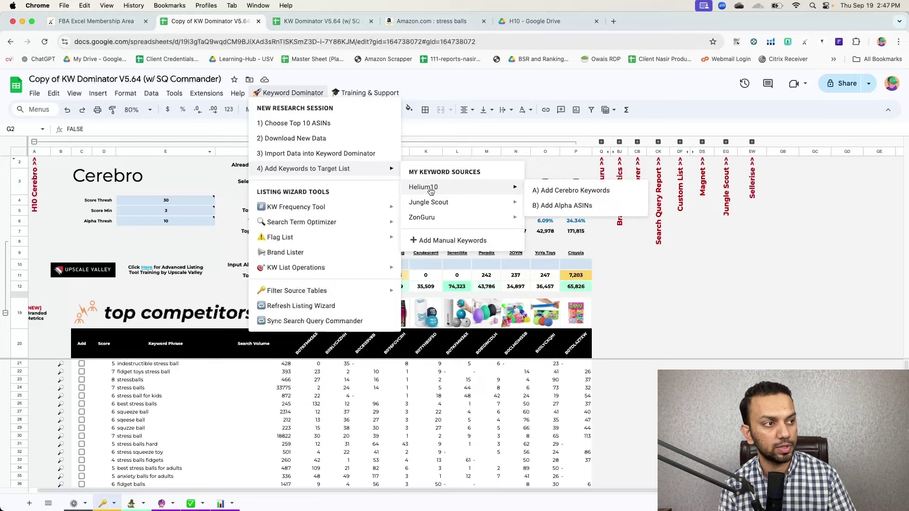
pyautogui.moveTo(440, 202)
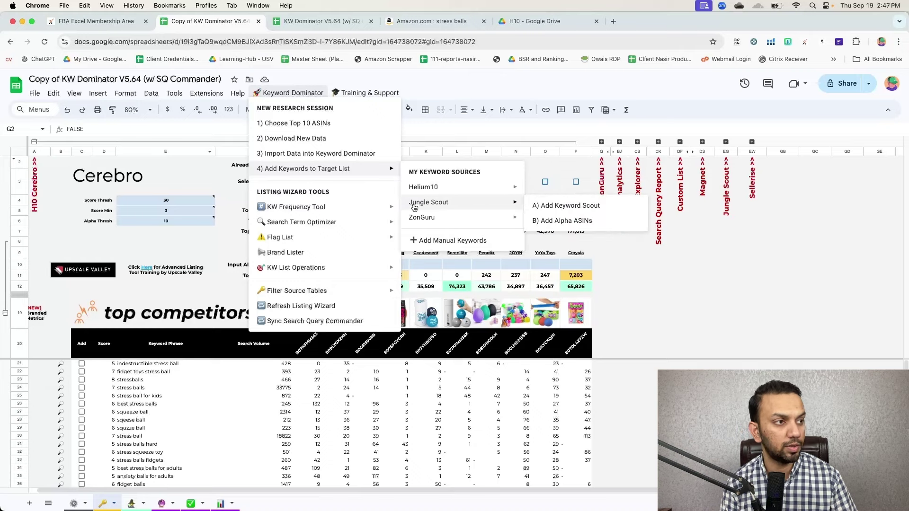
pyautogui.moveTo(446, 220)
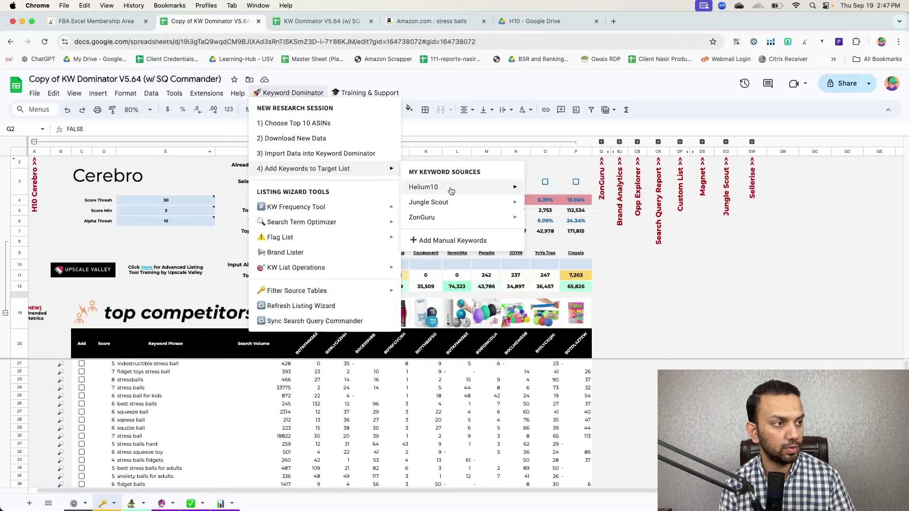
pyautogui.moveTo(464, 190)
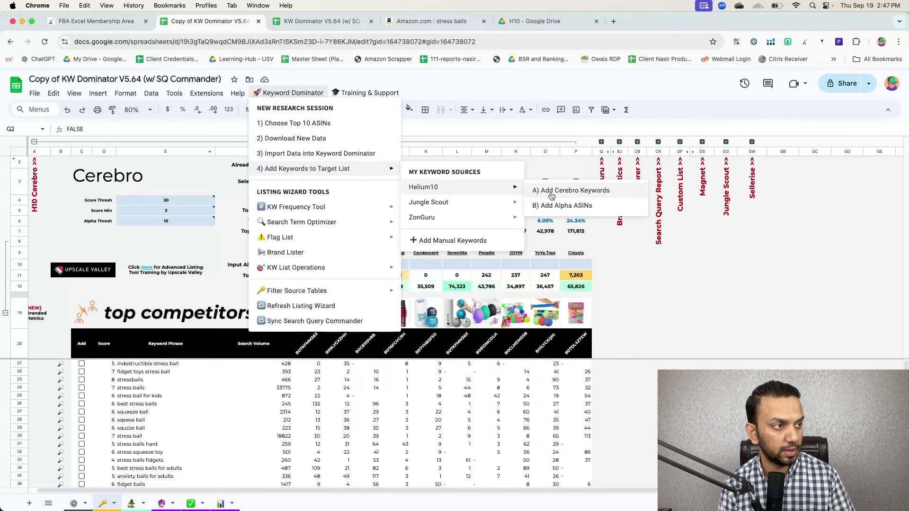
pyautogui.click(566, 192)
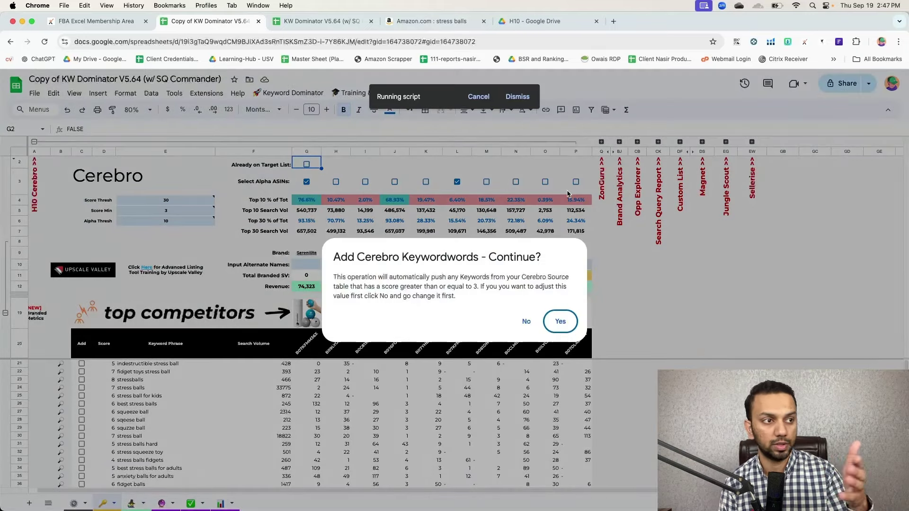
pyautogui.click(558, 322)
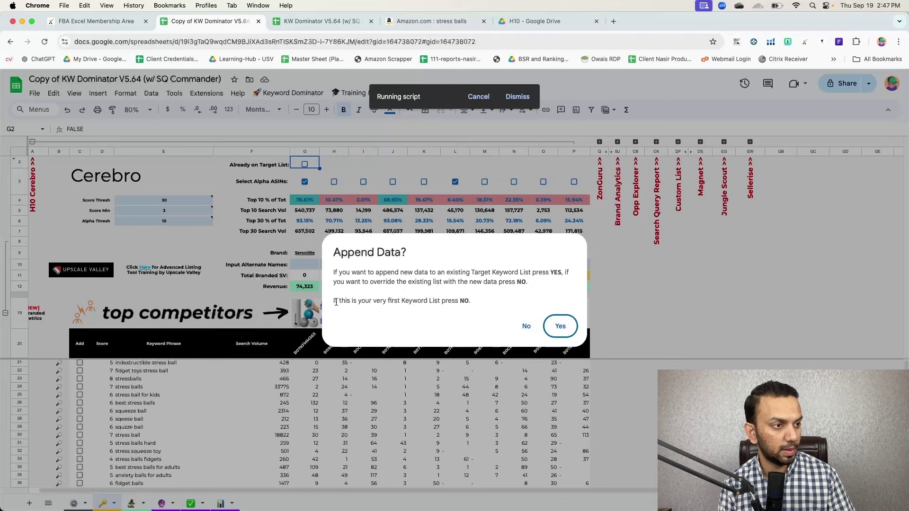
pyautogui.click(526, 328)
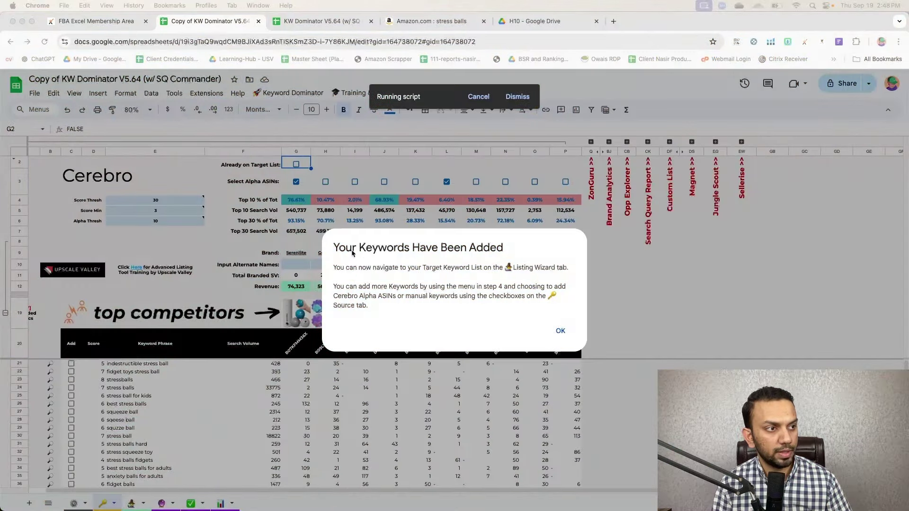
pyautogui.click(560, 332)
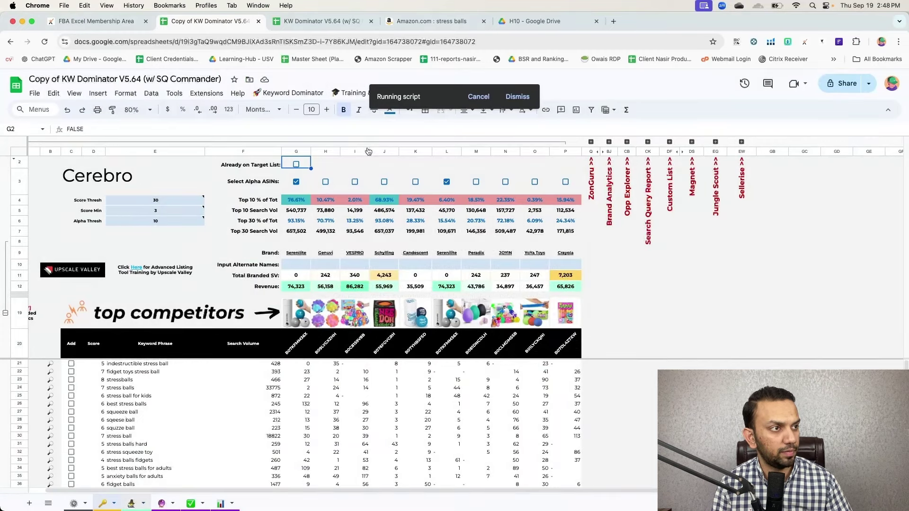
# Open the Target KW List on the Listing Wizard sheet at 60% zoom, and briefly collapse and re-expand the listing editor rows
pyautogui.click(137, 503)
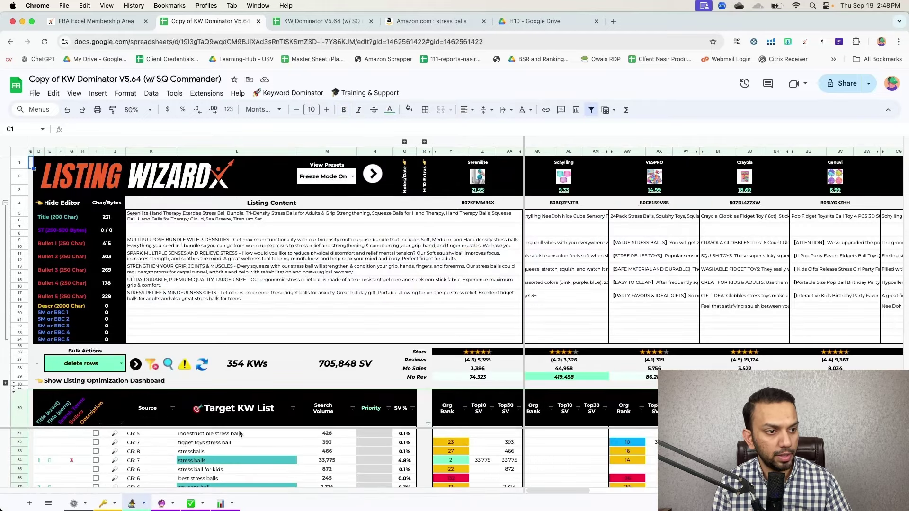
pyautogui.click(136, 111)
pyautogui.write('60')
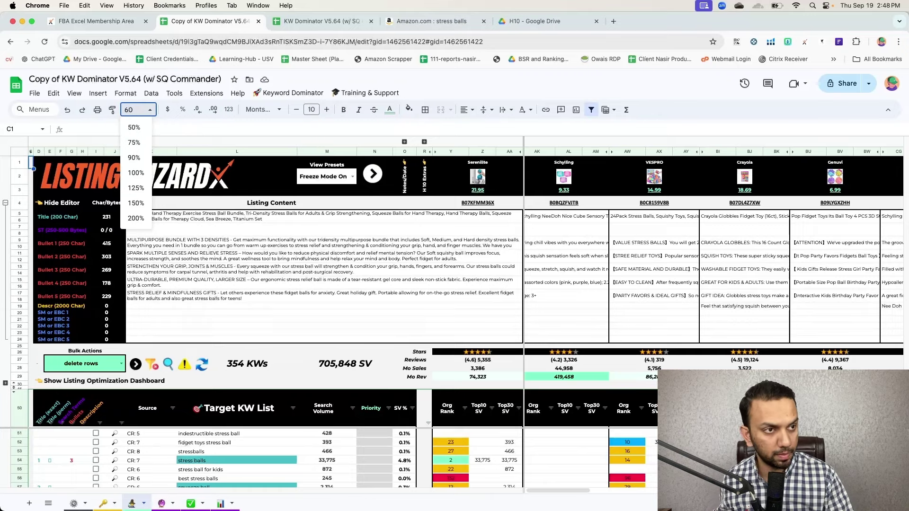
pyautogui.press('Return')
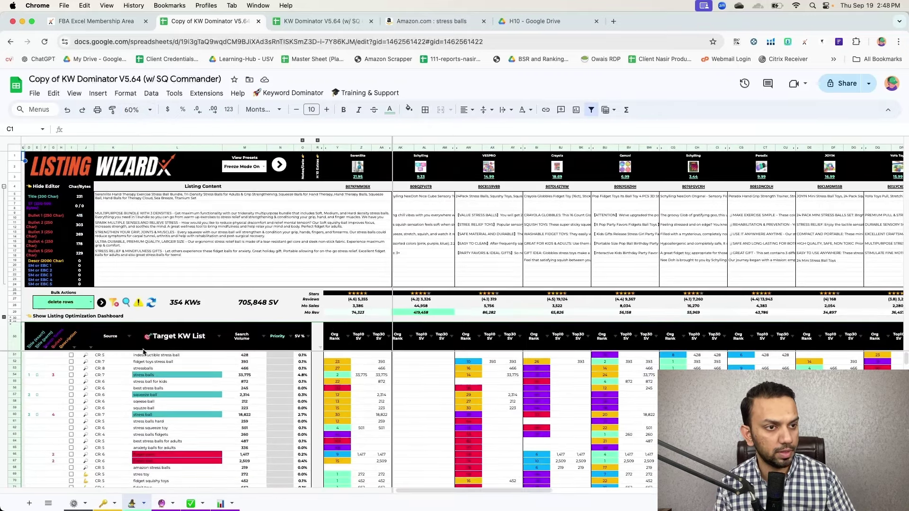
pyautogui.click(4, 187)
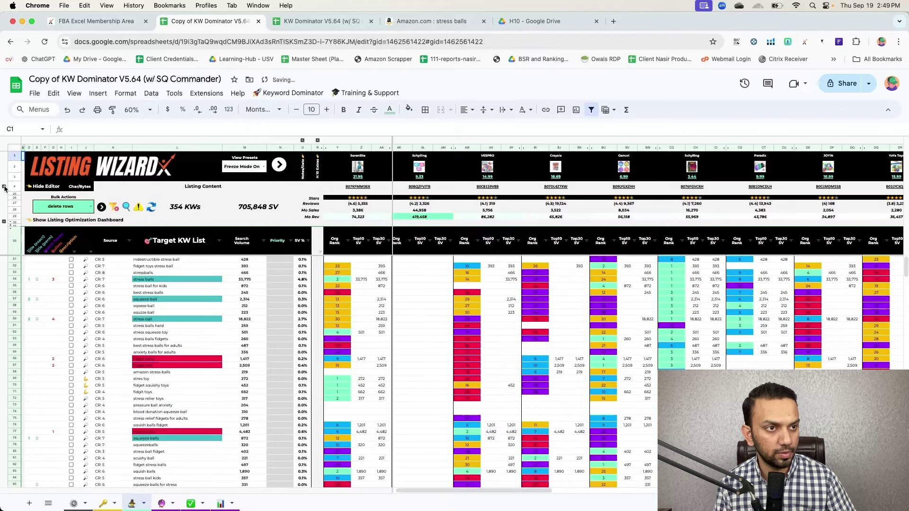
pyautogui.click(4, 187)
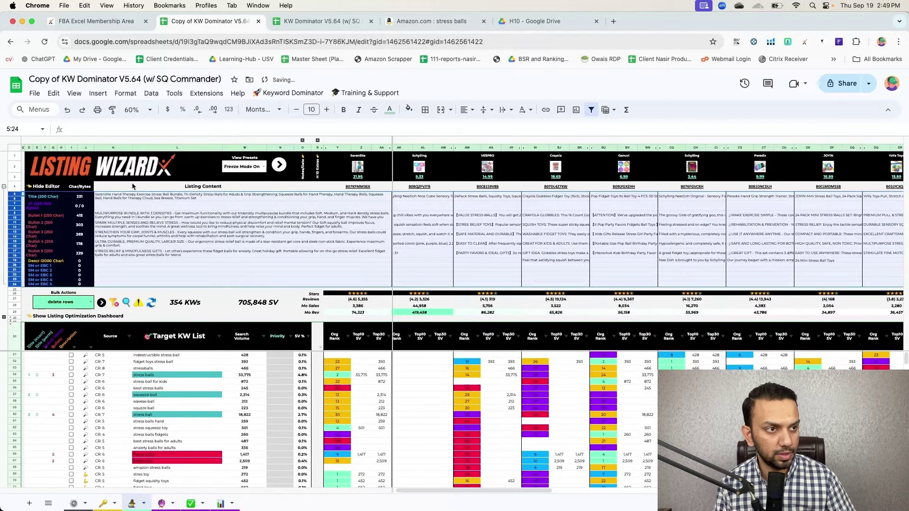
# Expand the Listing Optimization Dashboard and examine the ranking and indexed search volume benchmarks across the competitor columns
pyautogui.click(4, 317)
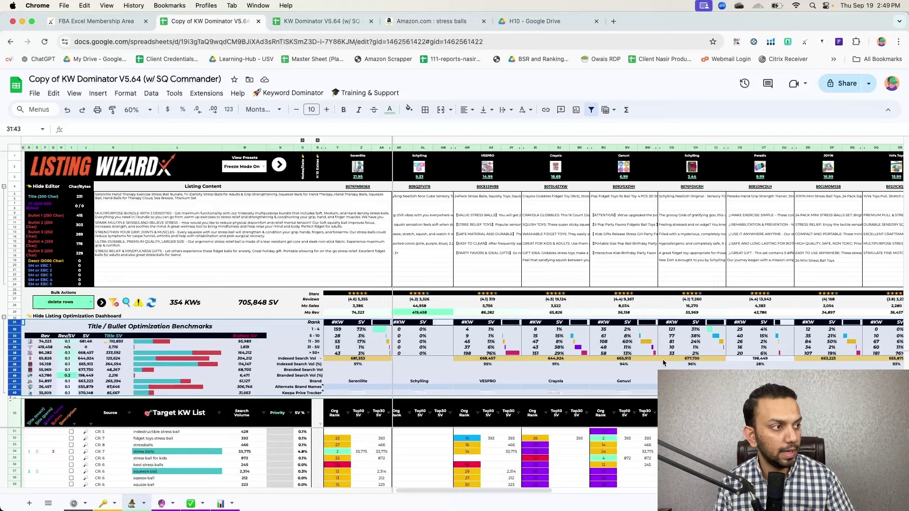
pyautogui.hscroll(10, 662, 362)
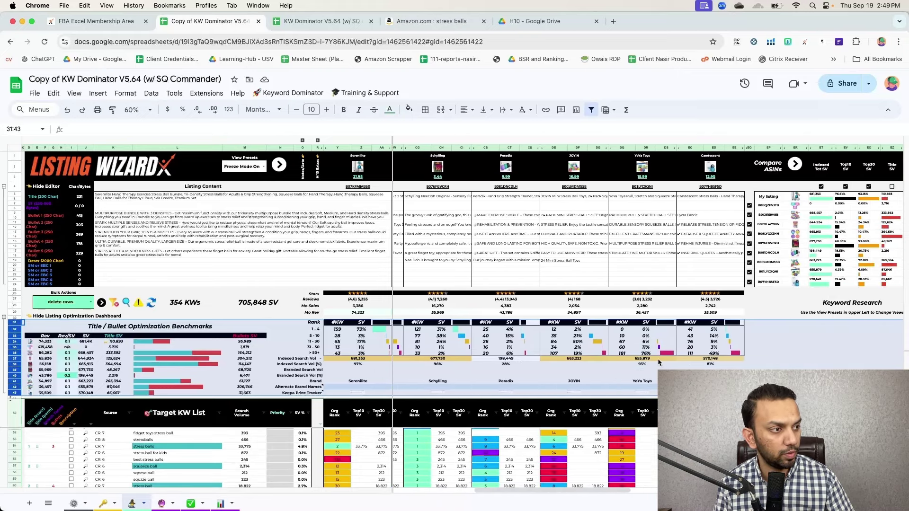
pyautogui.hscroll(1, 658, 362)
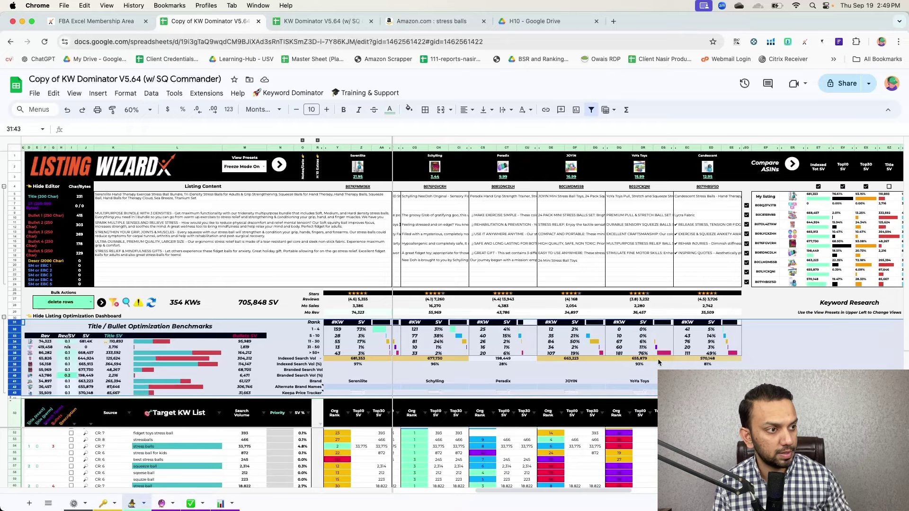
pyautogui.hscroll(-10, 658, 359)
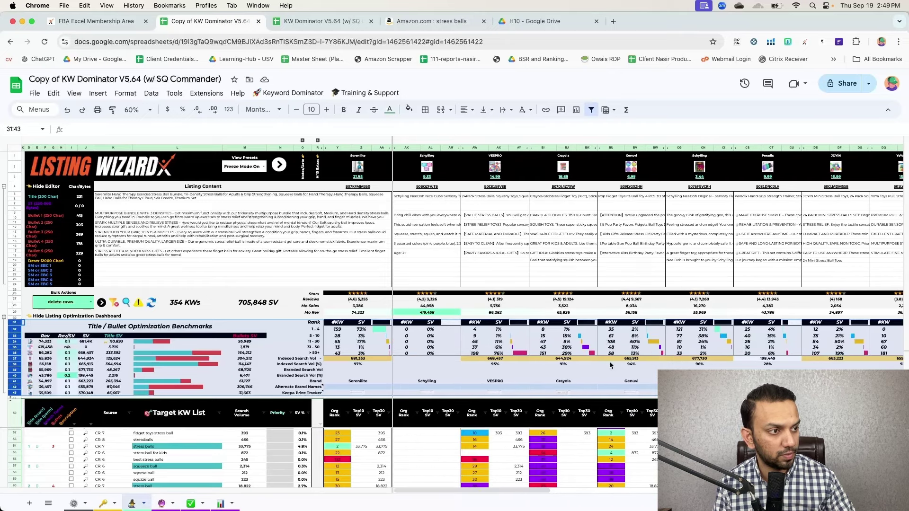
pyautogui.scroll(1, 474, 344)
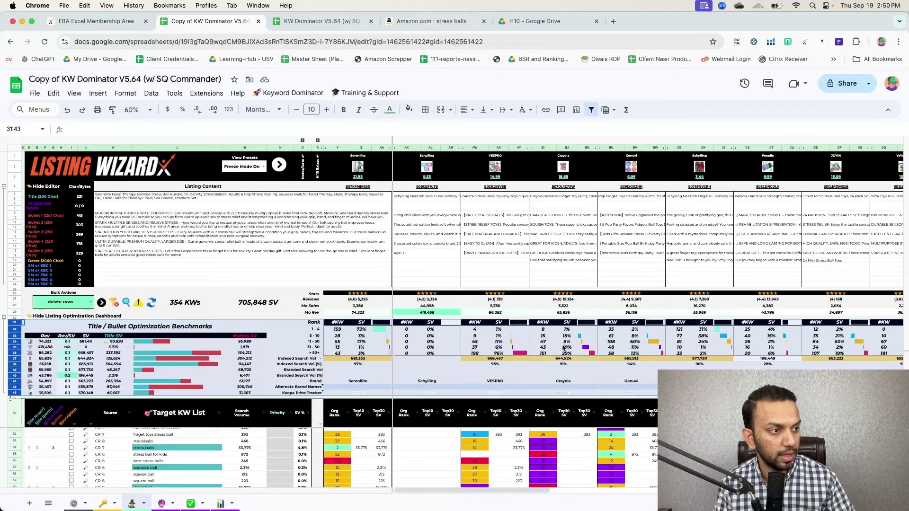
# Examine the Compare ASINs table at 75% zoom and check it against the individual competitor columns
pyautogui.hscroll(3, 568, 348)
pyautogui.hscroll(5, 570, 348)
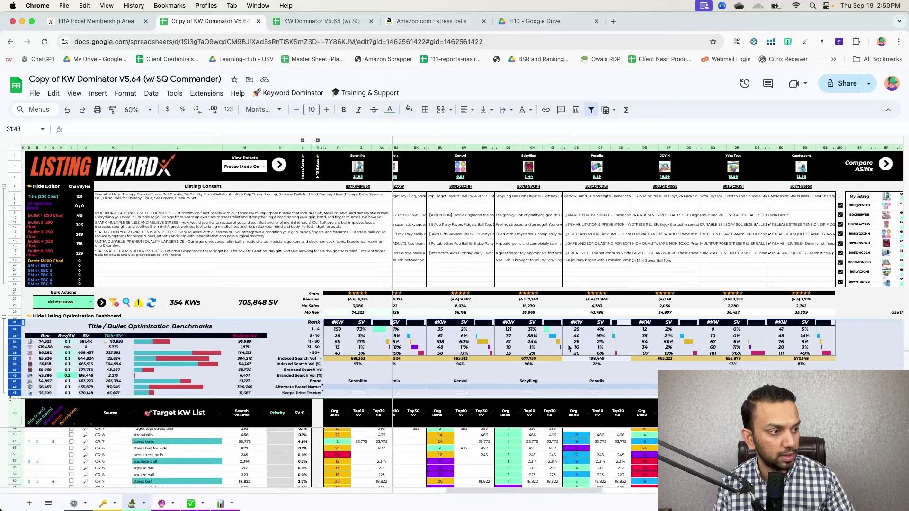
pyautogui.hscroll(6, 810, 282)
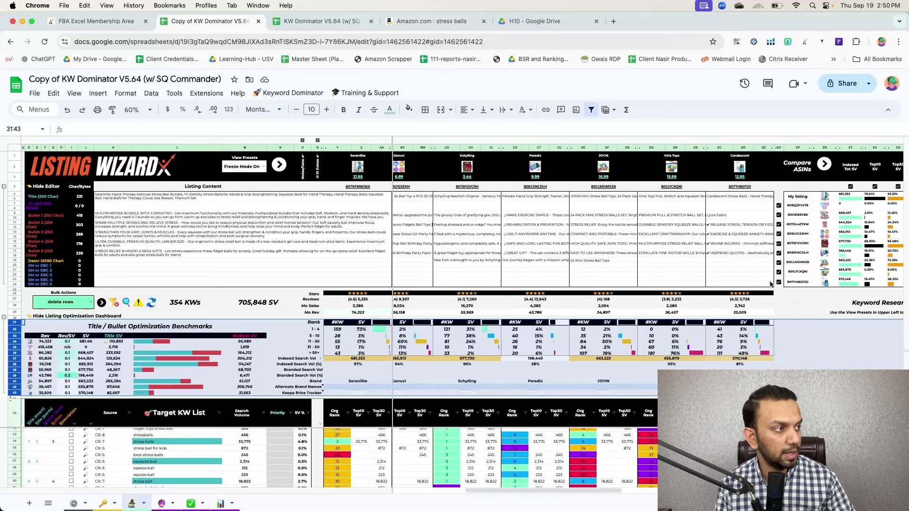
pyautogui.hscroll(6, 795, 334)
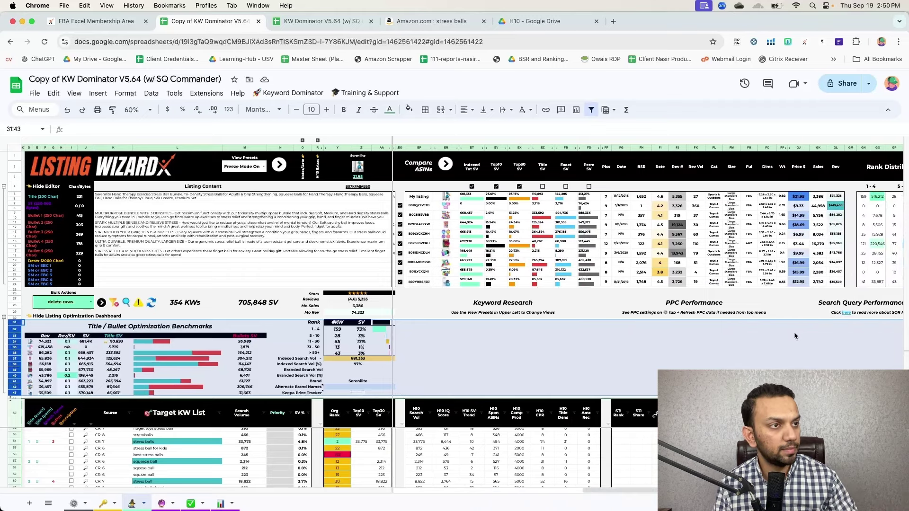
pyautogui.click(152, 120)
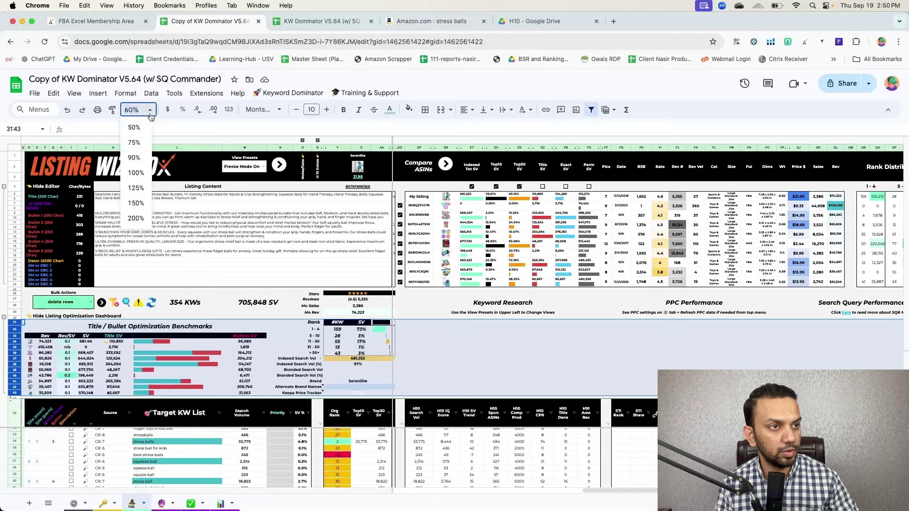
pyautogui.click(135, 141)
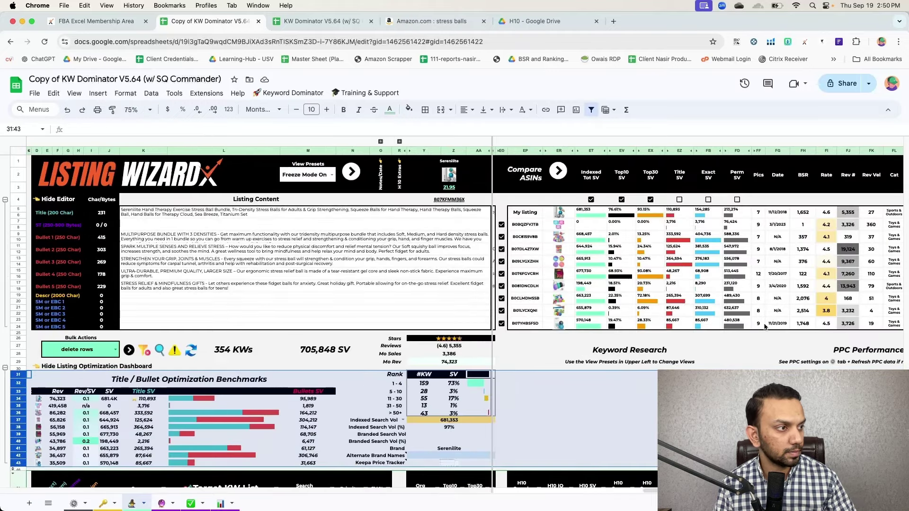
pyautogui.hscroll(2, 681, 292)
pyautogui.hscroll(-2, 681, 292)
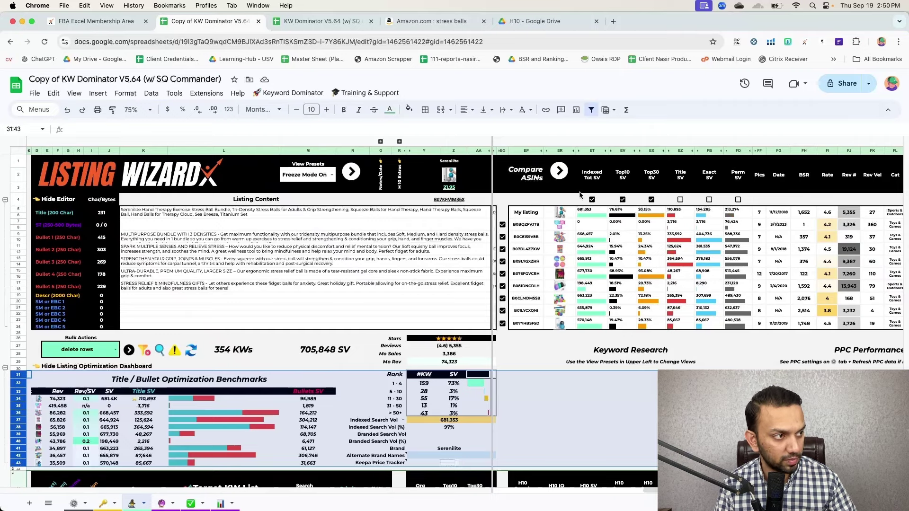
pyautogui.hscroll(-10, 577, 436)
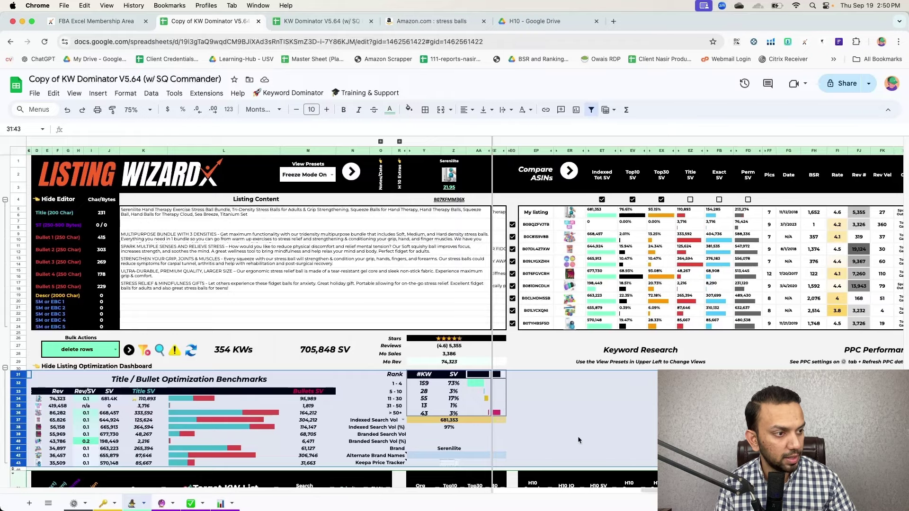
pyautogui.hscroll(8, 623, 437)
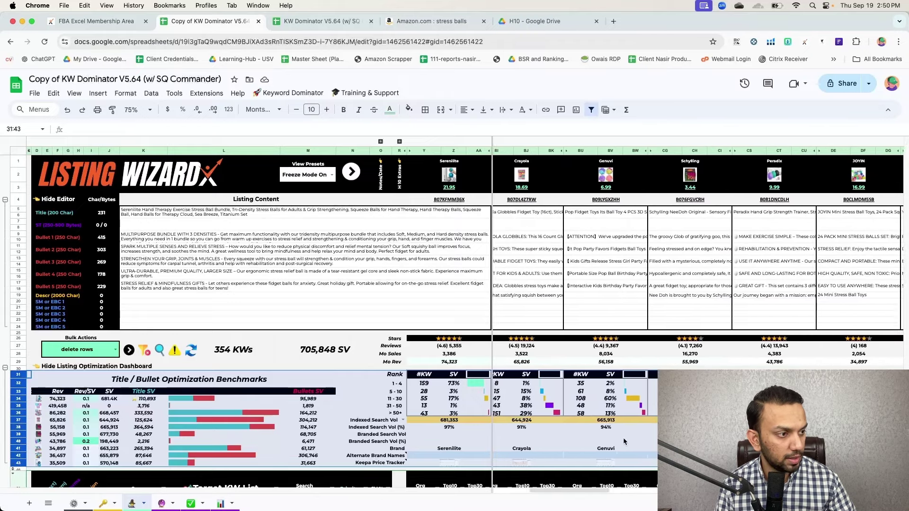
# View the sheet at 50% zoom and read the header notes on the Org Rank and Indexed Tot SV columns
pyautogui.click(137, 109)
pyautogui.click(135, 127)
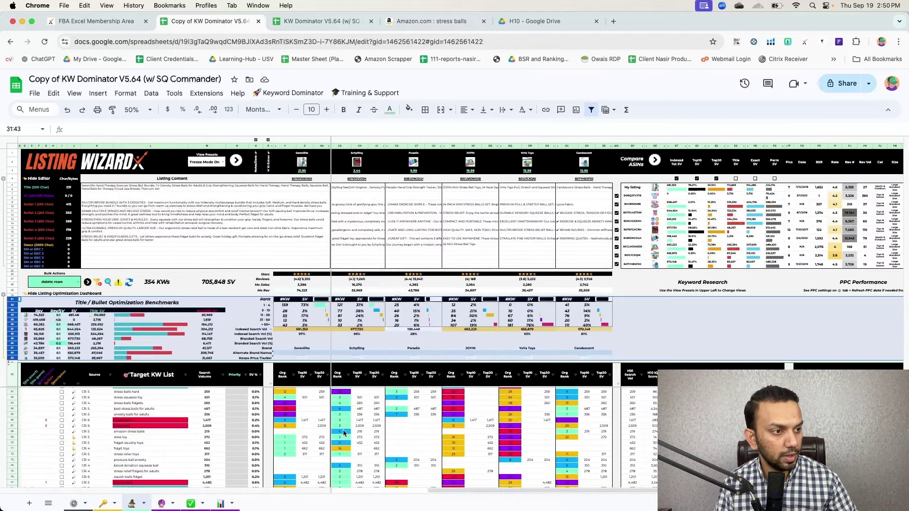
pyautogui.moveTo(341, 383)
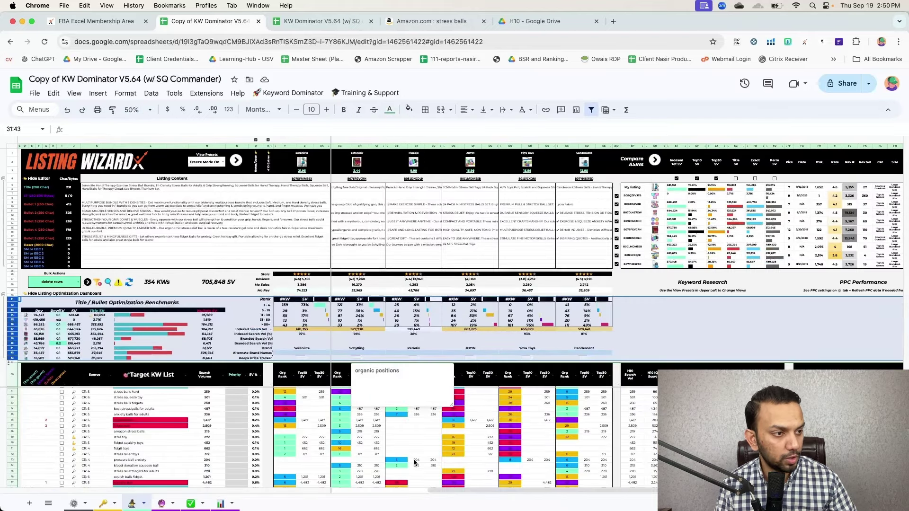
pyautogui.click(419, 443)
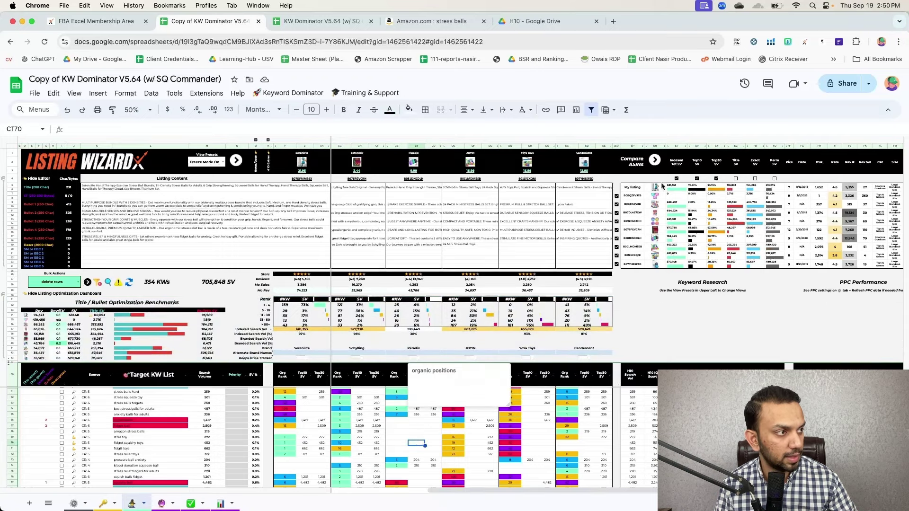
pyautogui.moveTo(677, 176)
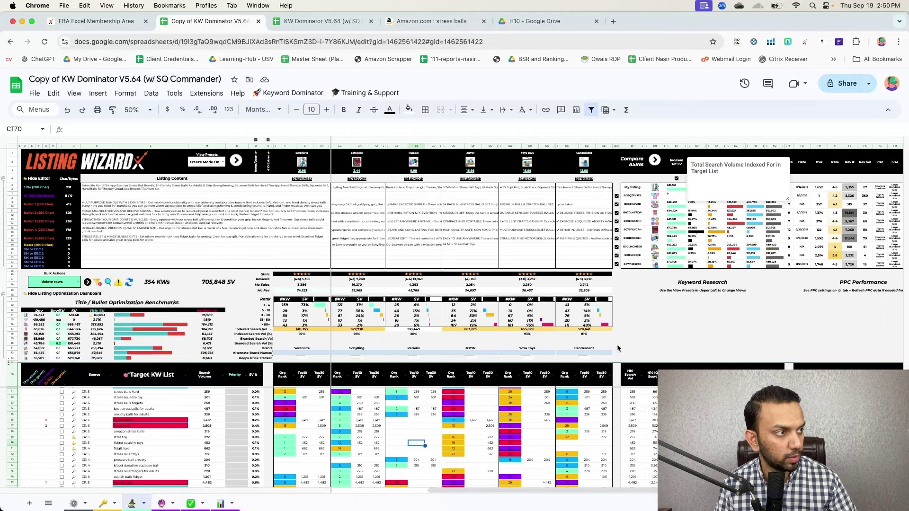
pyautogui.click(683, 326)
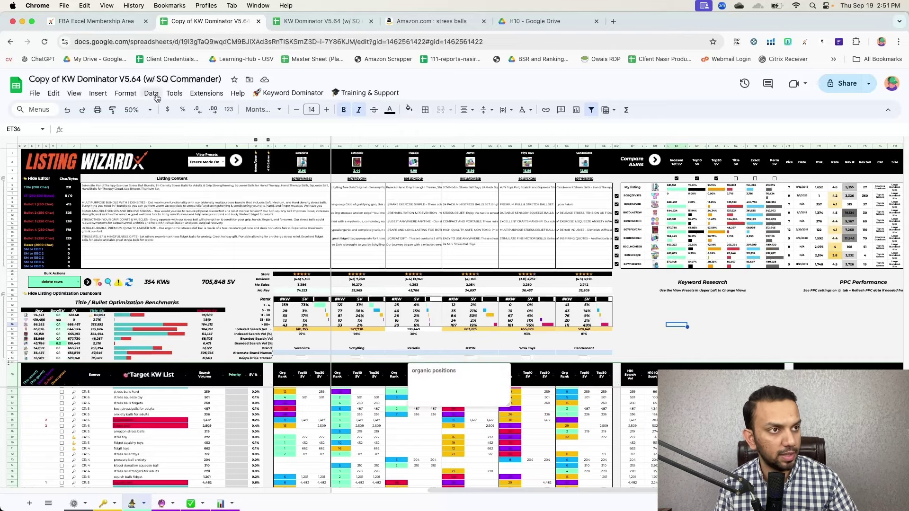
# Review the competitors' product details, pricing, sales and Rank Distribution in the Compare ASINs area at 75% zoom
pyautogui.click(135, 109)
pyautogui.click(135, 138)
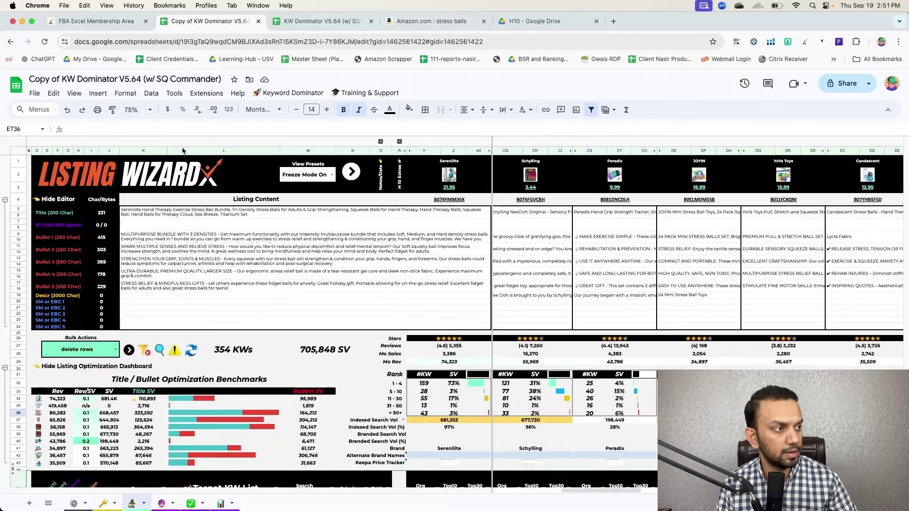
pyautogui.hscroll(15, 705, 234)
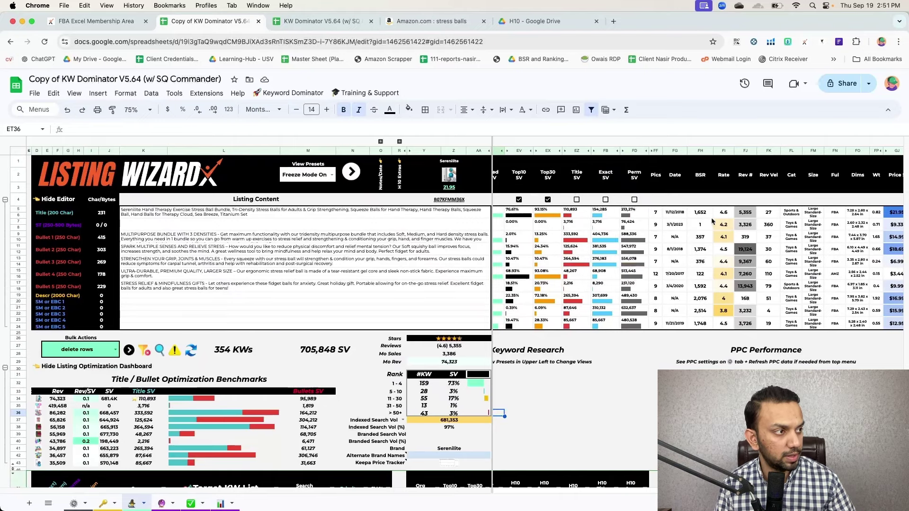
pyautogui.hscroll(5, 729, 232)
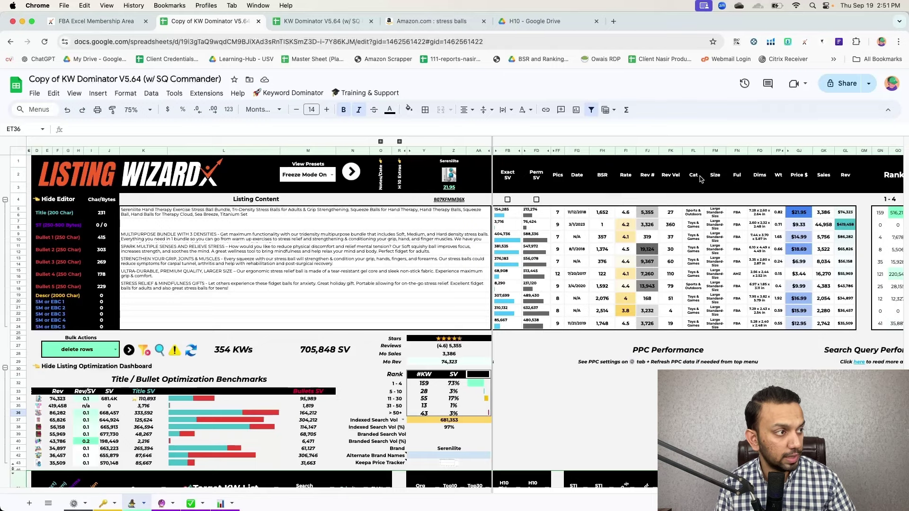
pyautogui.hscroll(10, 798, 202)
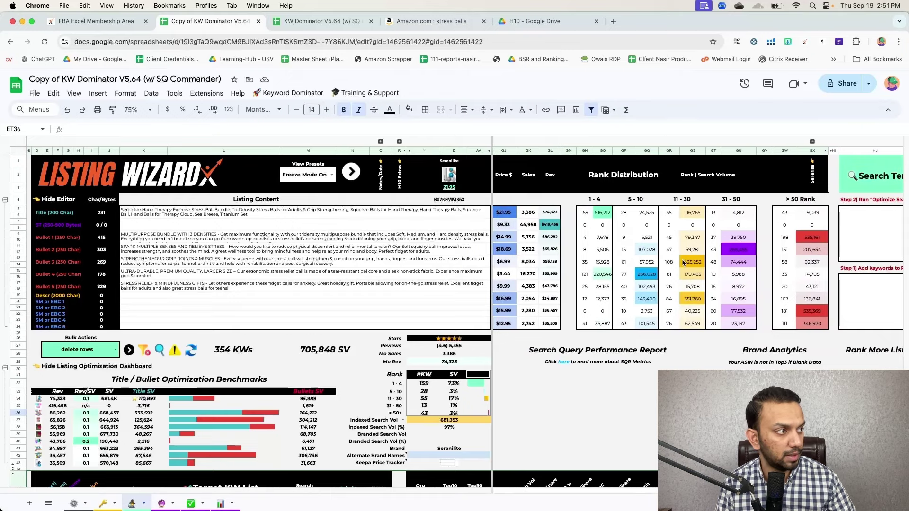
# Examine the Search Term Optimizer, Keyword Research, PPC Performance, Search Query Performance and Brand Analytics sections of the Listing Wizard at 50% zoom
pyautogui.hscroll(10, 683, 262)
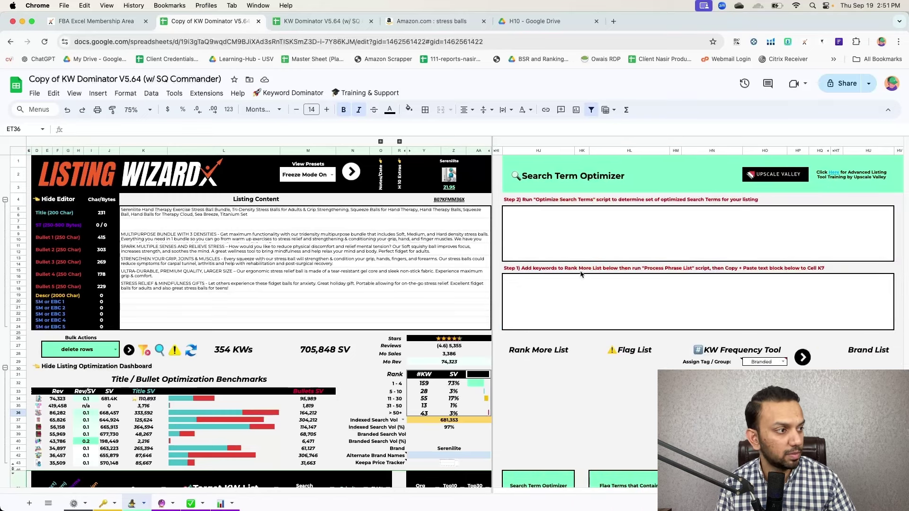
pyautogui.hscroll(-2, 597, 319)
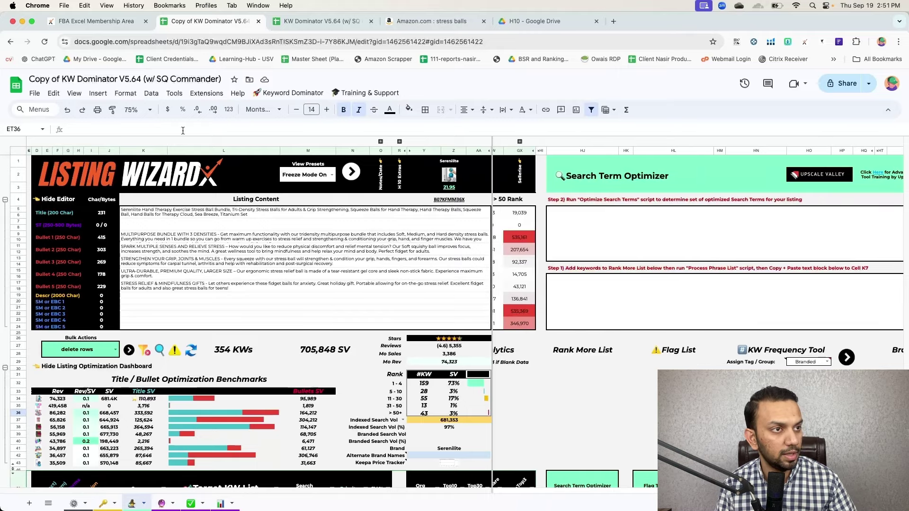
pyautogui.click(150, 110)
pyautogui.click(137, 134)
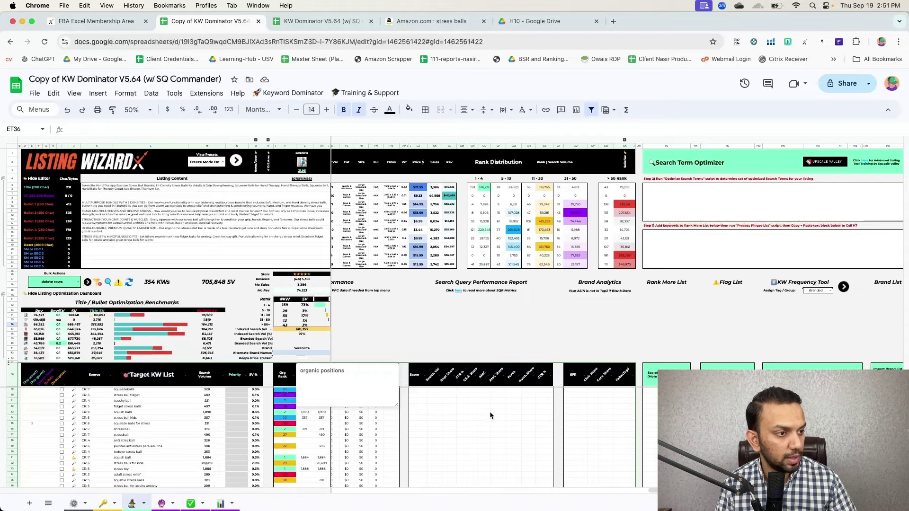
pyautogui.hscroll(-8, 490, 411)
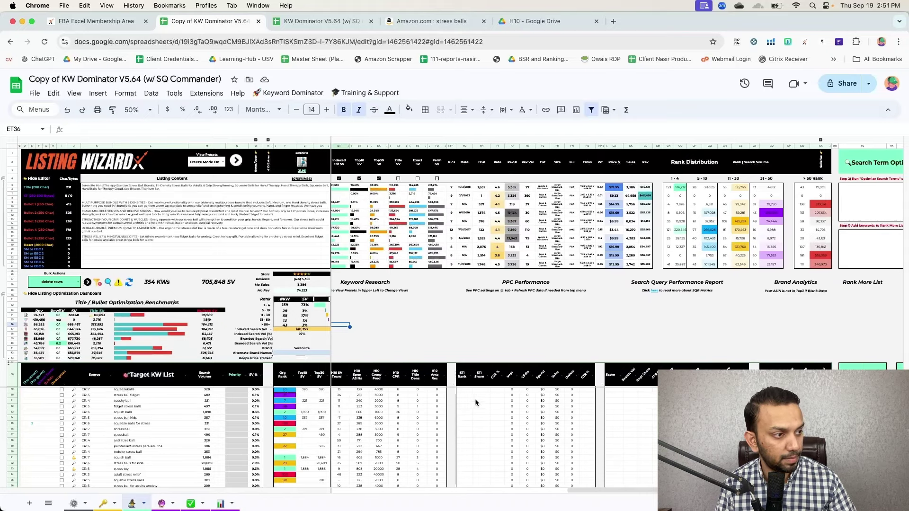
pyautogui.hscroll(-4, 427, 399)
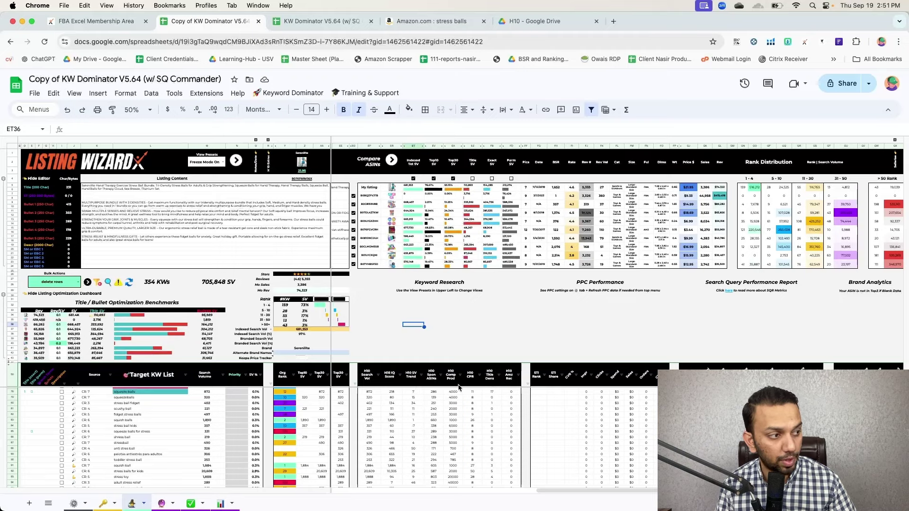
pyautogui.hscroll(5, 415, 386)
pyautogui.hscroll(3, 646, 410)
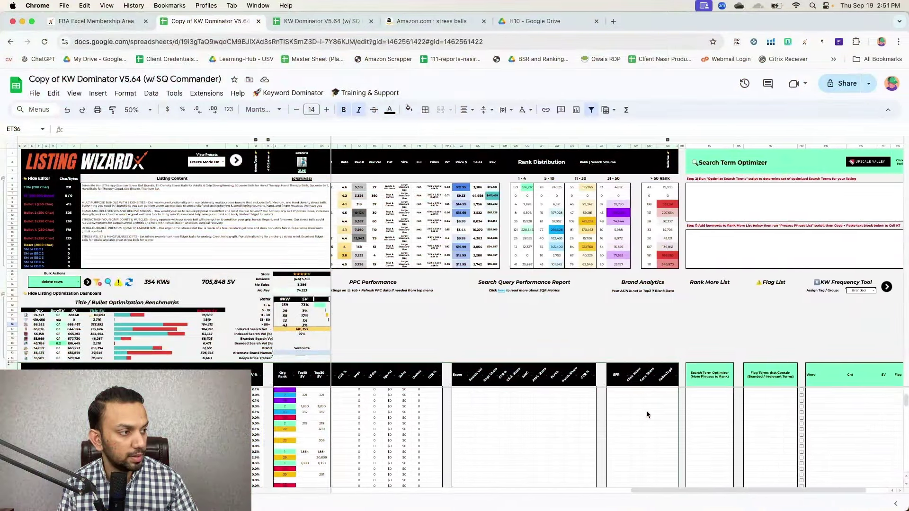
pyautogui.scroll(-3, 645, 410)
pyautogui.scroll(-3, 621, 408)
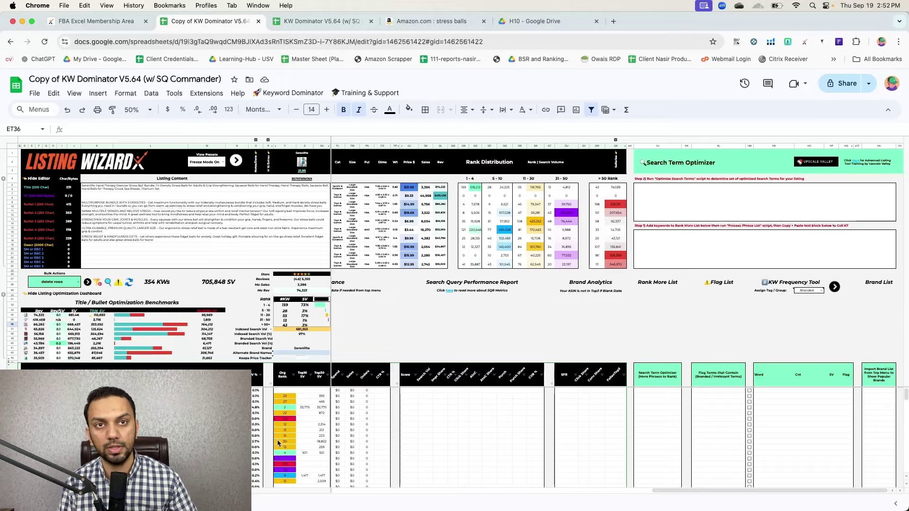
pyautogui.hscroll(-15, 277, 442)
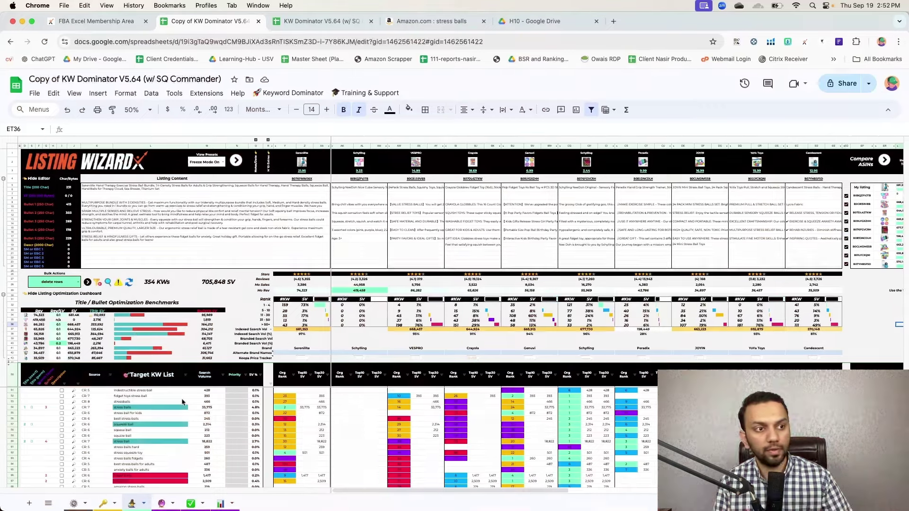
# Enable Already on Target List on the Cerebro sheet at 75% zoom and look through the highlighted keyword phrases
pyautogui.click(107, 500)
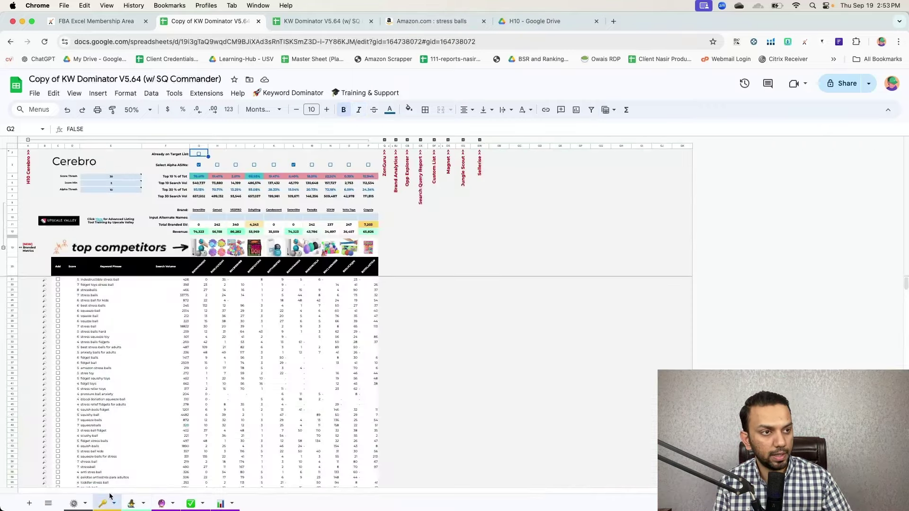
pyautogui.click(142, 110)
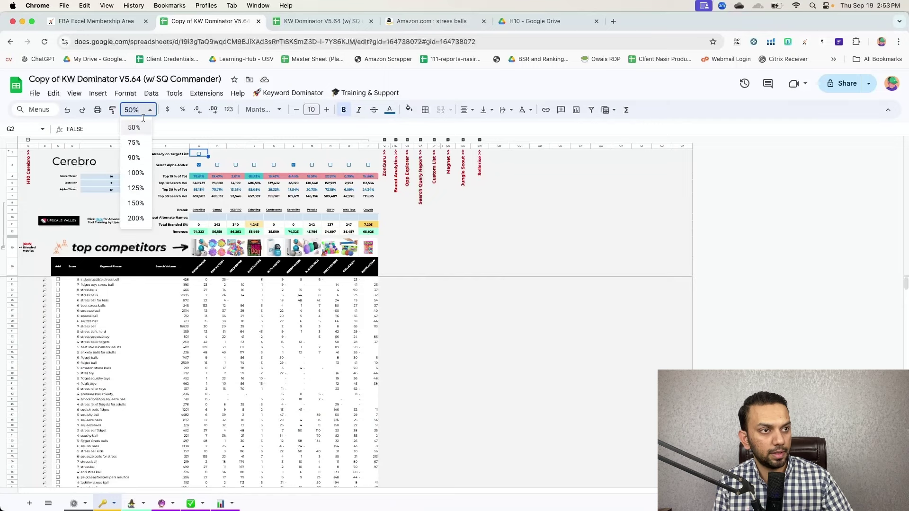
pyautogui.click(148, 143)
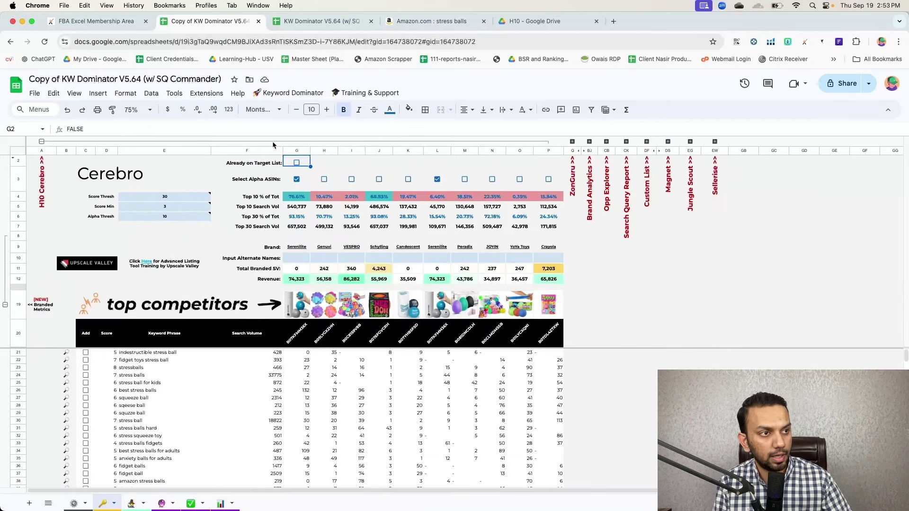
pyautogui.click(297, 164)
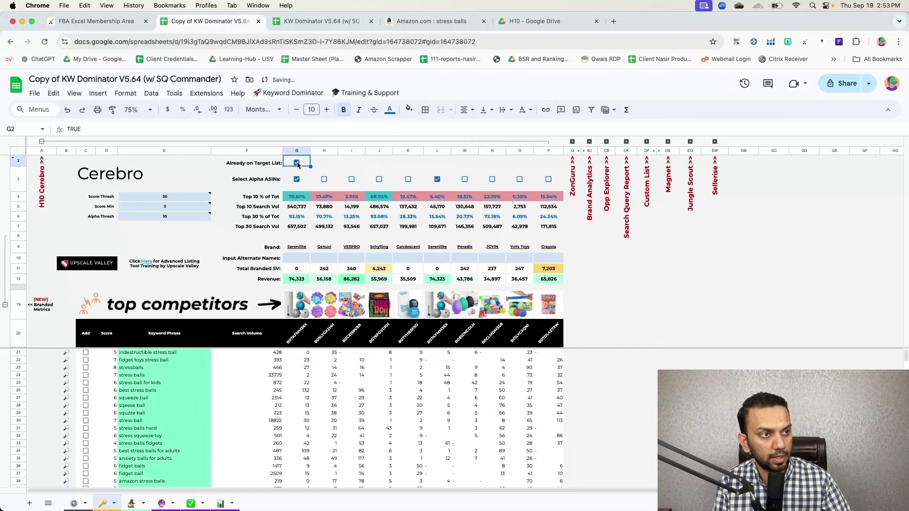
pyautogui.scroll(-5, 180, 379)
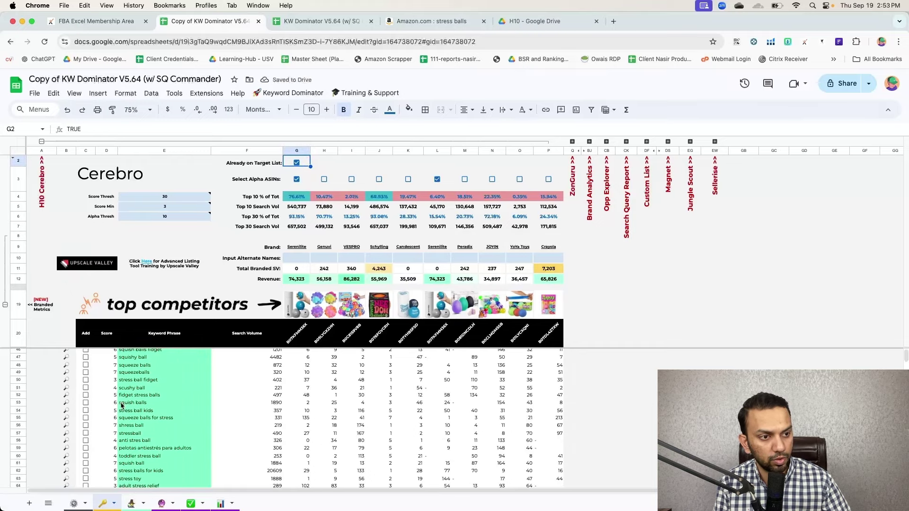
pyautogui.scroll(-7, 121, 406)
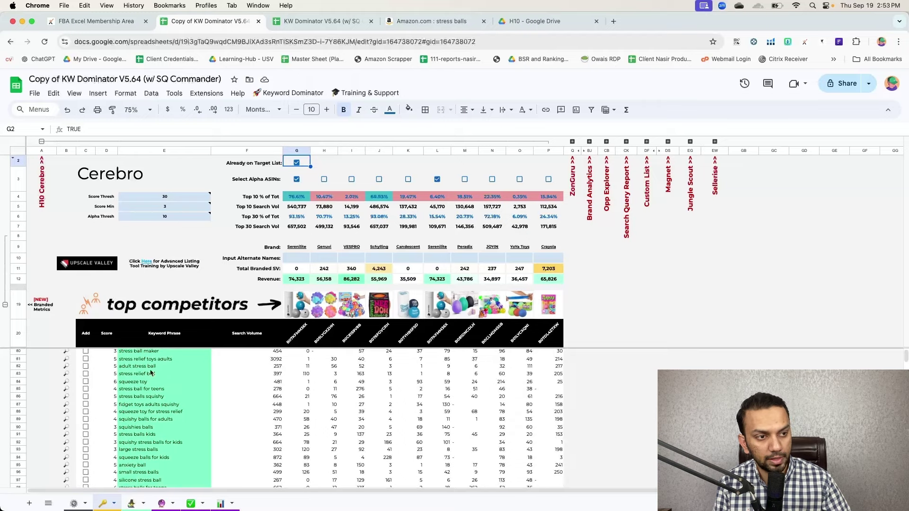
pyautogui.scroll(-5, 147, 396)
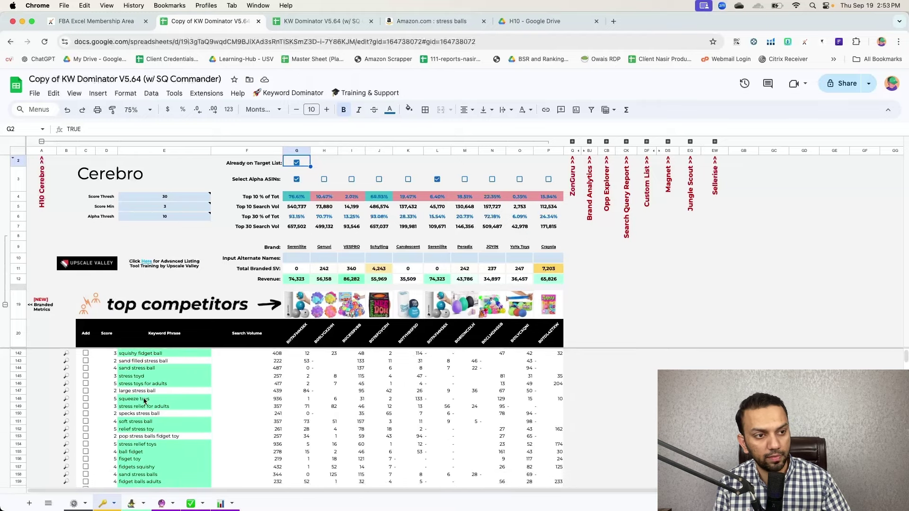
pyautogui.hscroll(3, 145, 401)
pyautogui.scroll(3, 143, 401)
pyautogui.hscroll(-3, 112, 395)
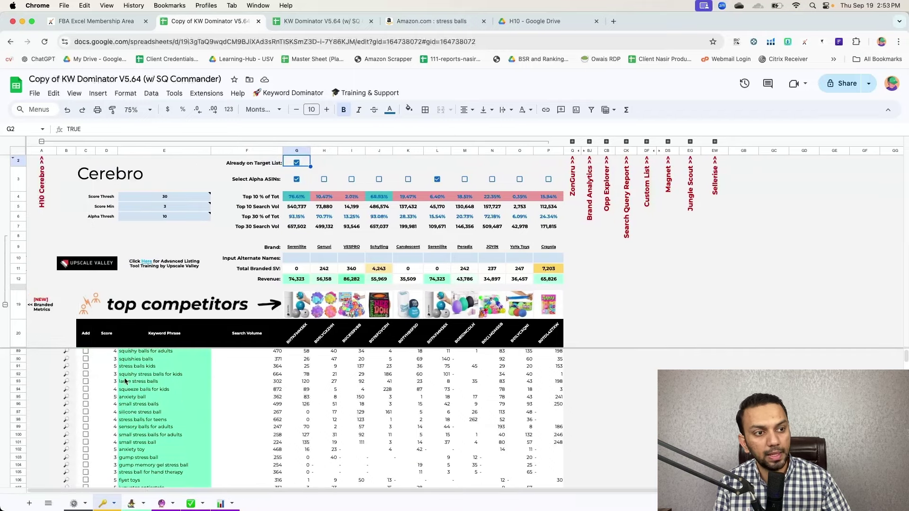
# Collapse the Listing Optimization Dashboard and the listing editor in the Listing Wizard sheet
pyautogui.click(131, 503)
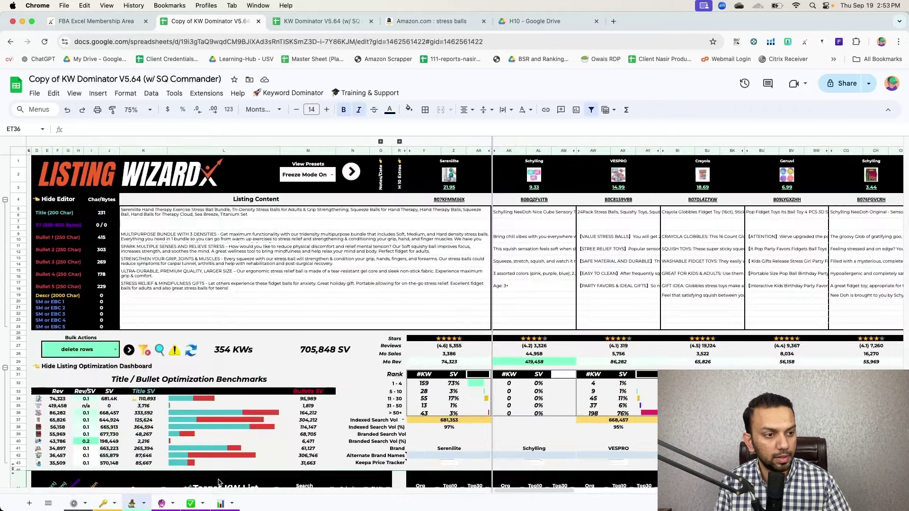
pyautogui.click(5, 367)
pyautogui.click(5, 199)
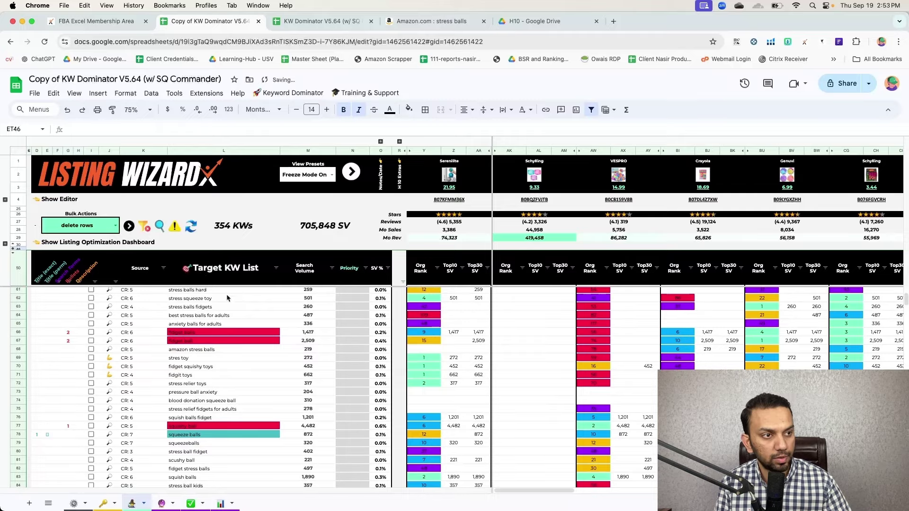
# Return to the Cerebro sheet and apply Keyword Dominator's source table filter for Cerebro
pyautogui.click(103, 503)
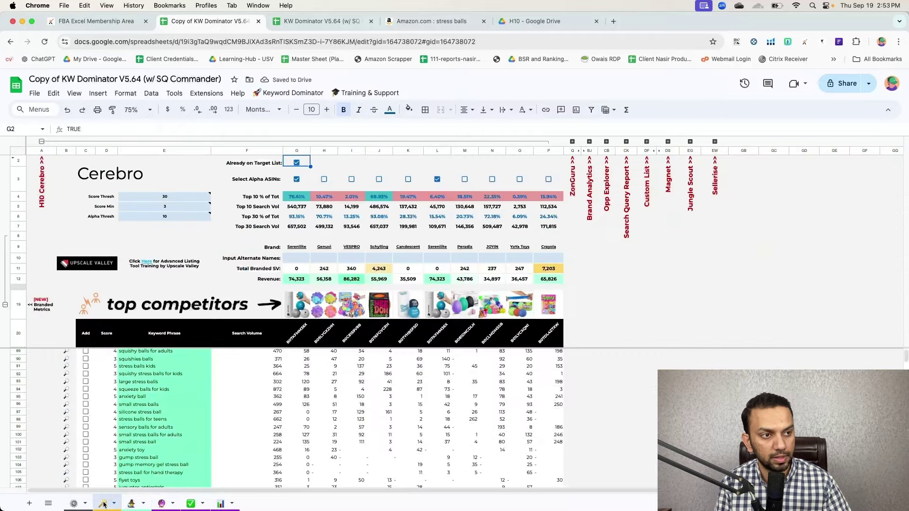
pyautogui.click(289, 93)
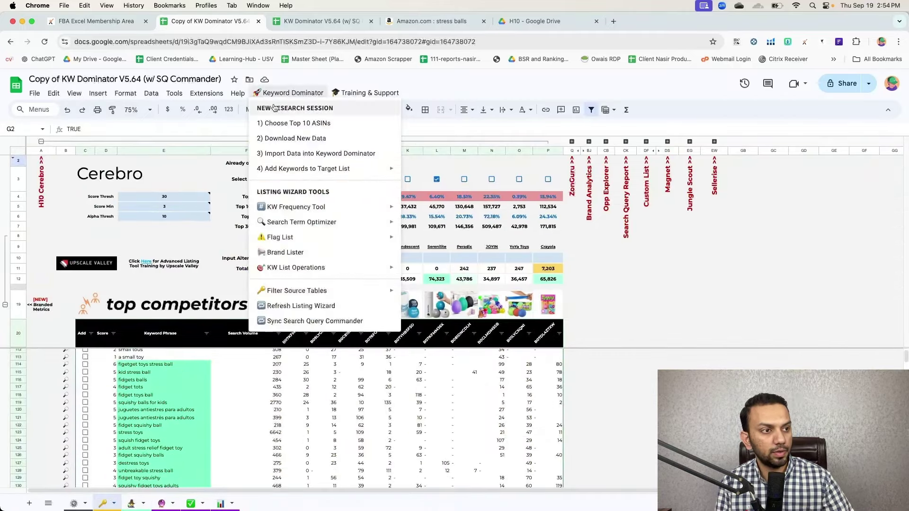
pyautogui.moveTo(298, 291)
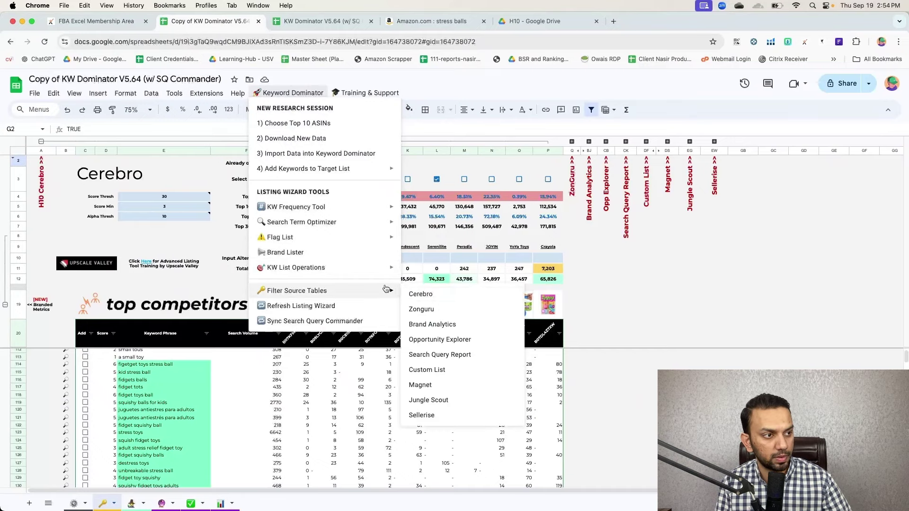
pyautogui.click(434, 298)
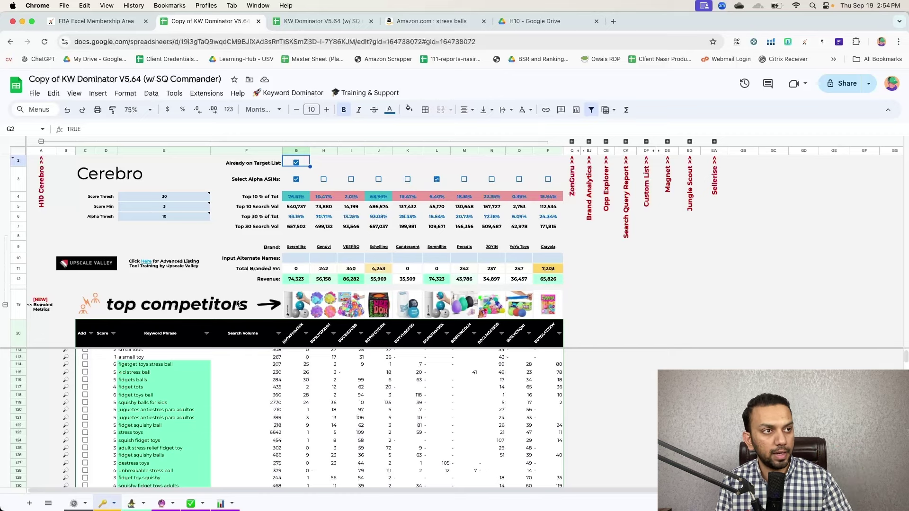
pyautogui.click(275, 93)
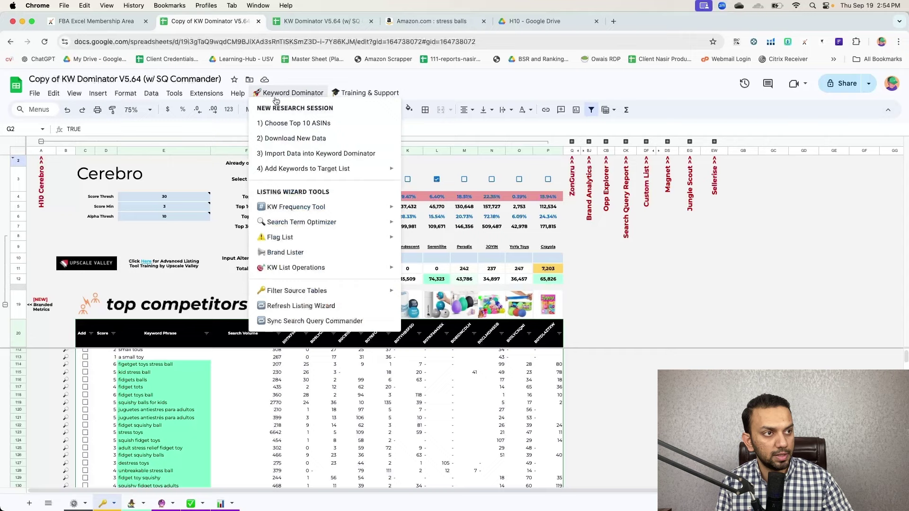
pyautogui.click(244, 403)
# Sort the Keyword Phrase column by white fill color to bring the phrases outside the target list first
pyautogui.click(205, 335)
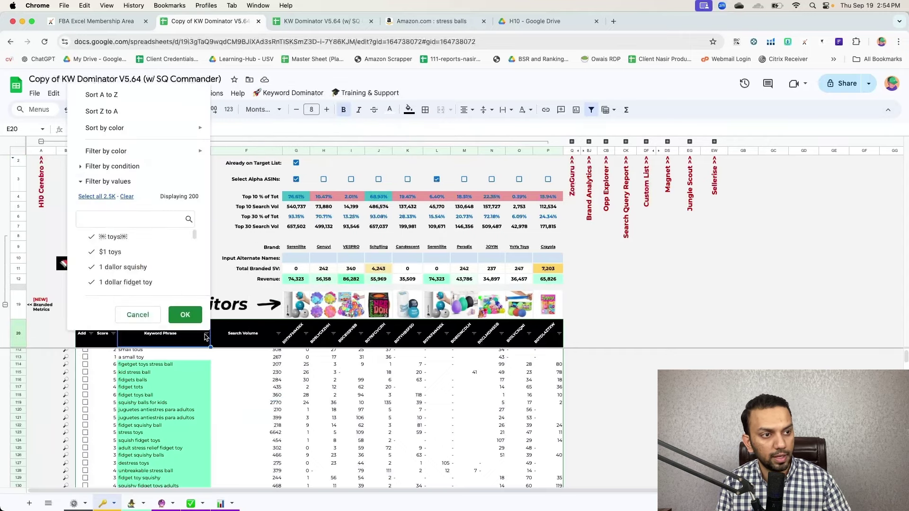
pyautogui.moveTo(159, 129)
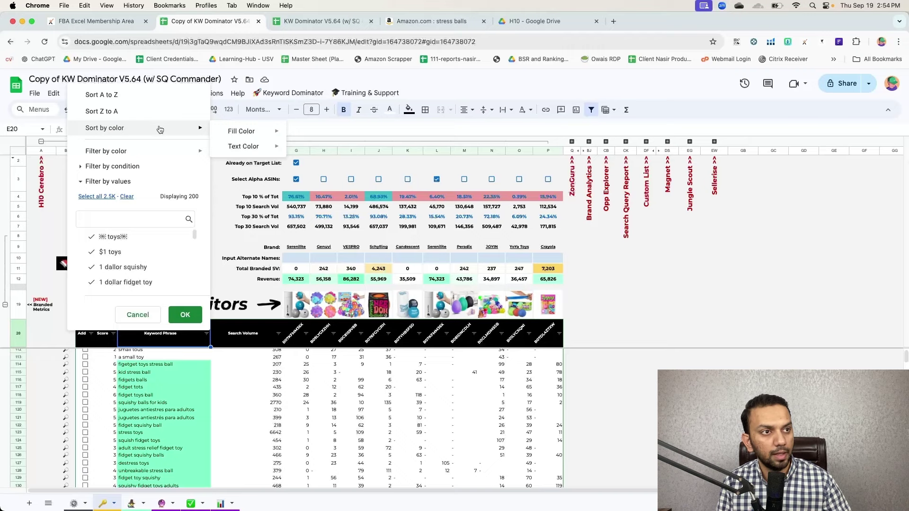
pyautogui.moveTo(232, 131)
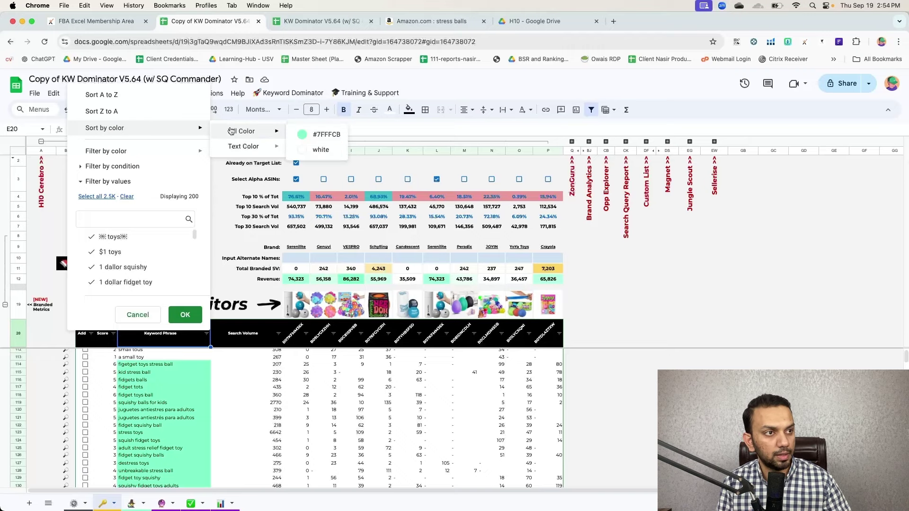
pyautogui.click(301, 150)
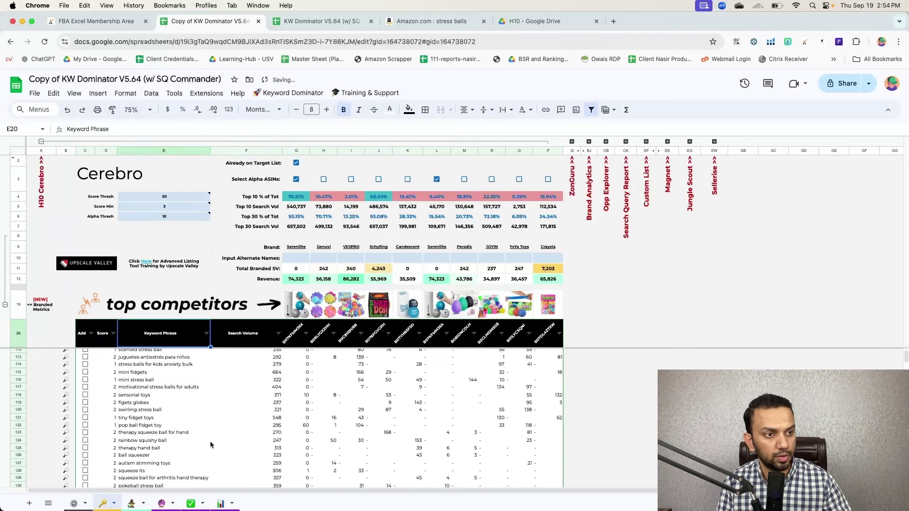
# Look through the sorted Cerebro keyword list, from the unhighlighted phrases to the highlighted ones at its end
pyautogui.scroll(15, 152, 372)
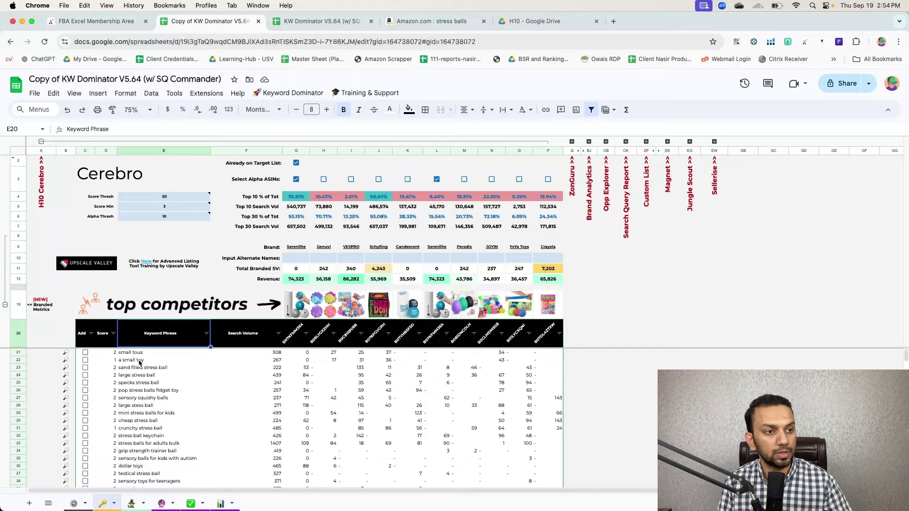
pyautogui.scroll(-20, 162, 418)
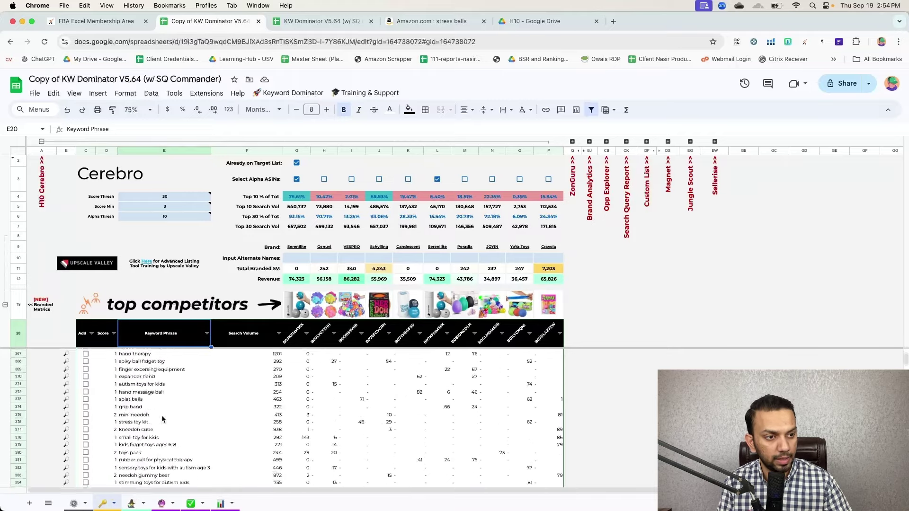
pyautogui.scroll(-20, 162, 418)
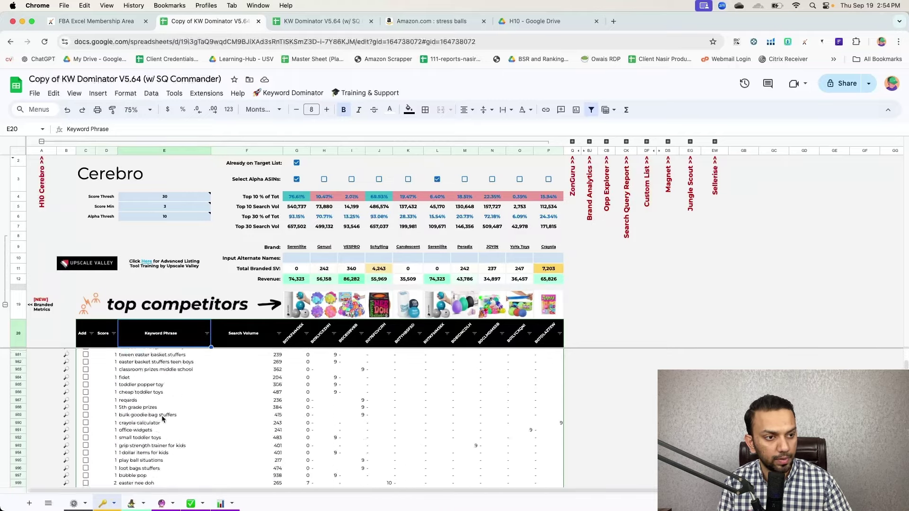
pyautogui.scroll(-20, 162, 419)
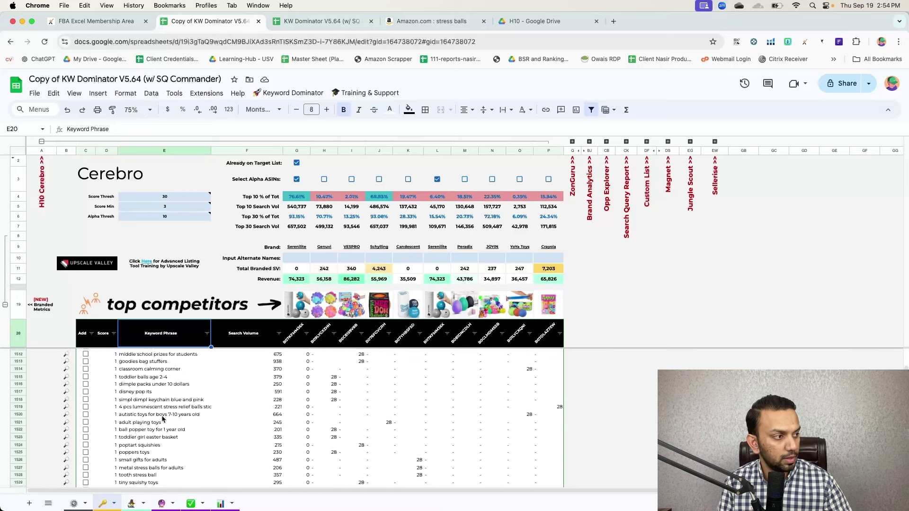
pyautogui.scroll(-20, 163, 419)
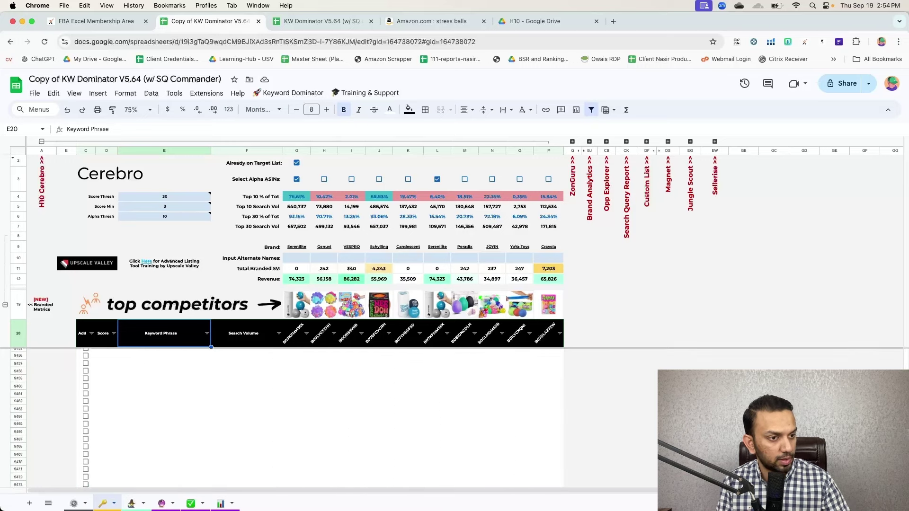
pyautogui.scroll(20, 162, 419)
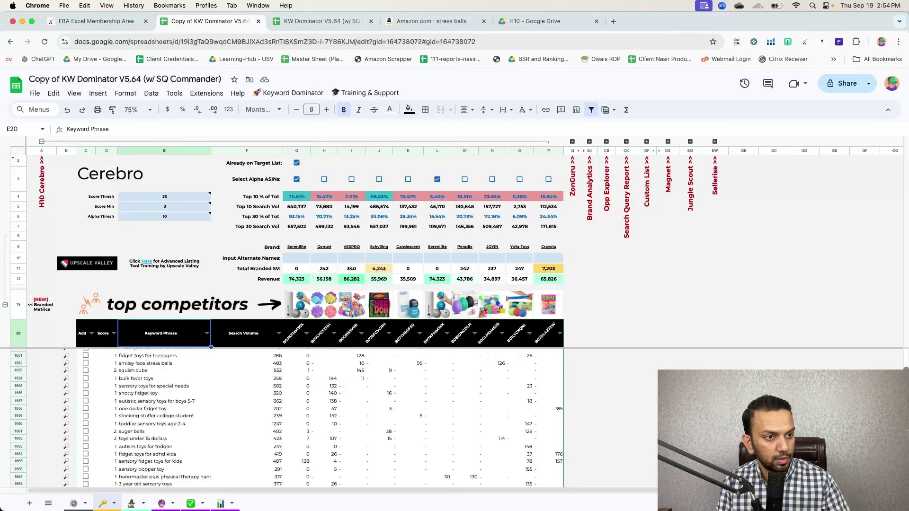
pyautogui.scroll(-20, 287, 418)
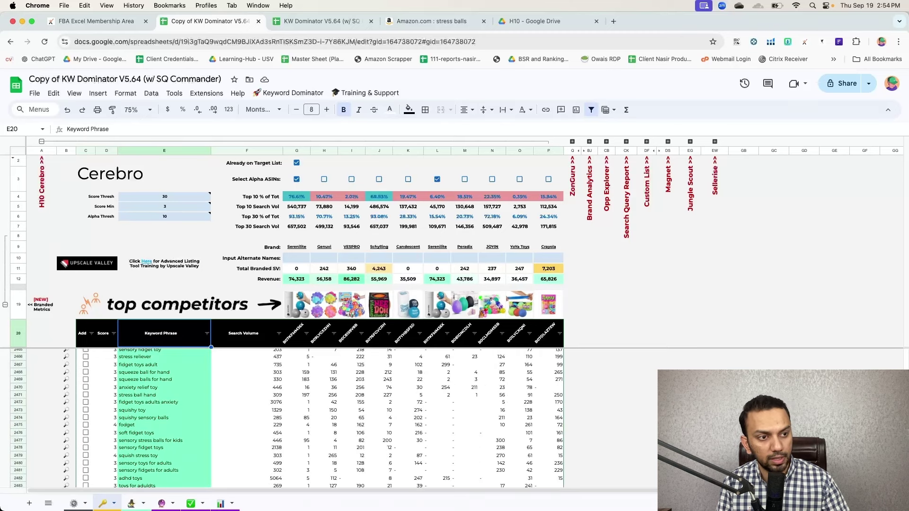
pyautogui.scroll(20, 163, 419)
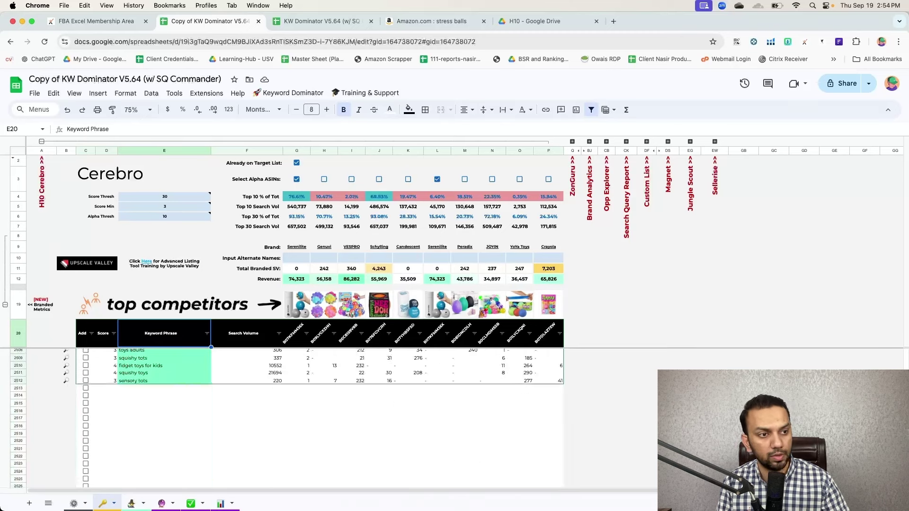
# Examine the target keyword list in the Listing Wizard sheet, comparing keyword sources, search volumes and competitors' organic ranks
pyautogui.scroll(20, 162, 419)
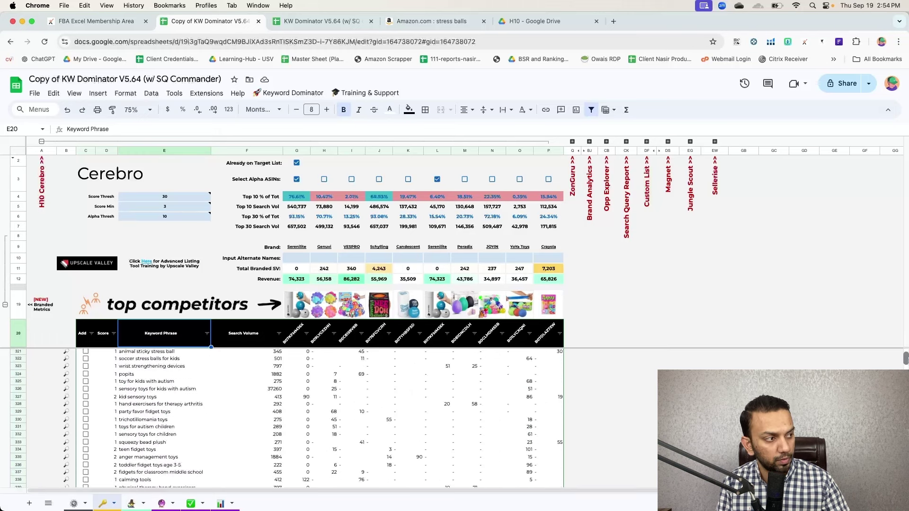
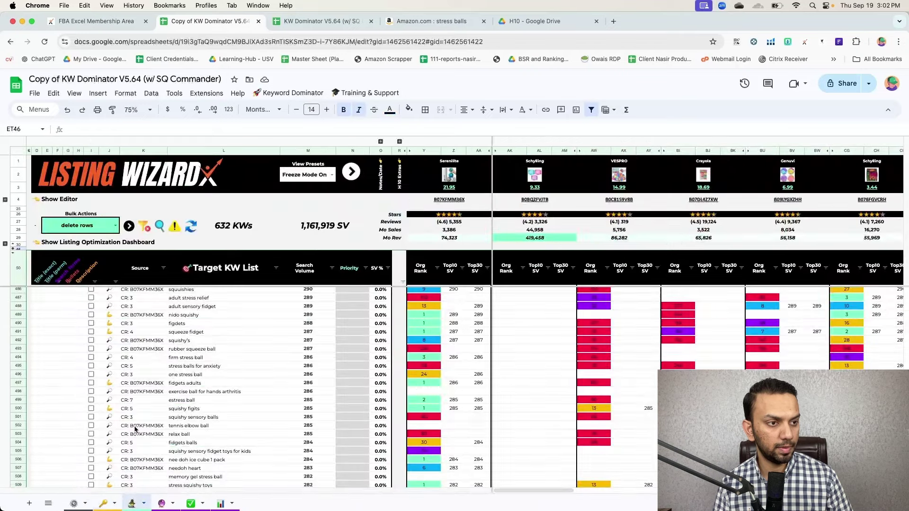
pyautogui.scroll(20, 191, 371)
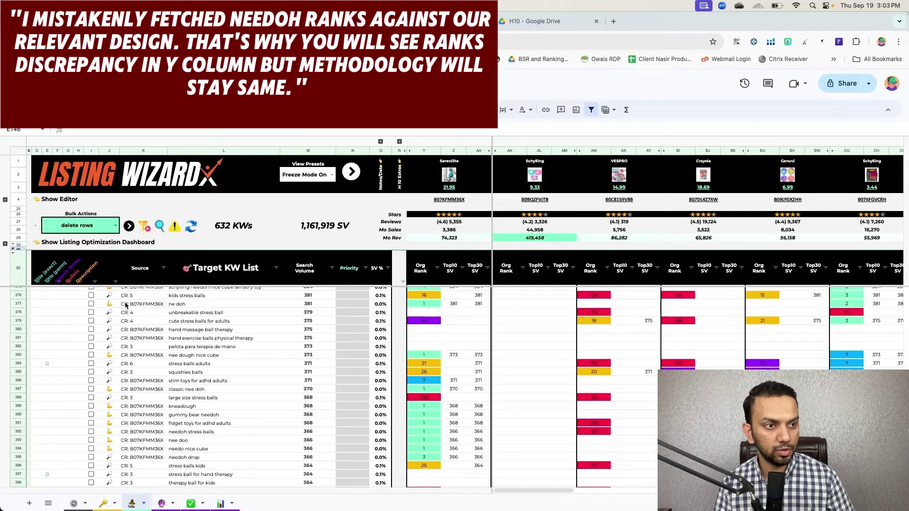
pyautogui.scroll(-20, 137, 375)
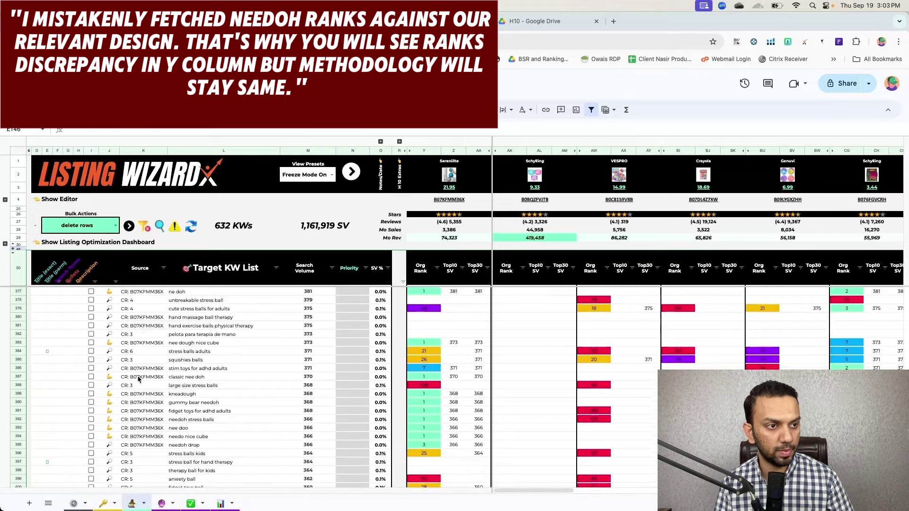
pyautogui.scroll(-20, 137, 378)
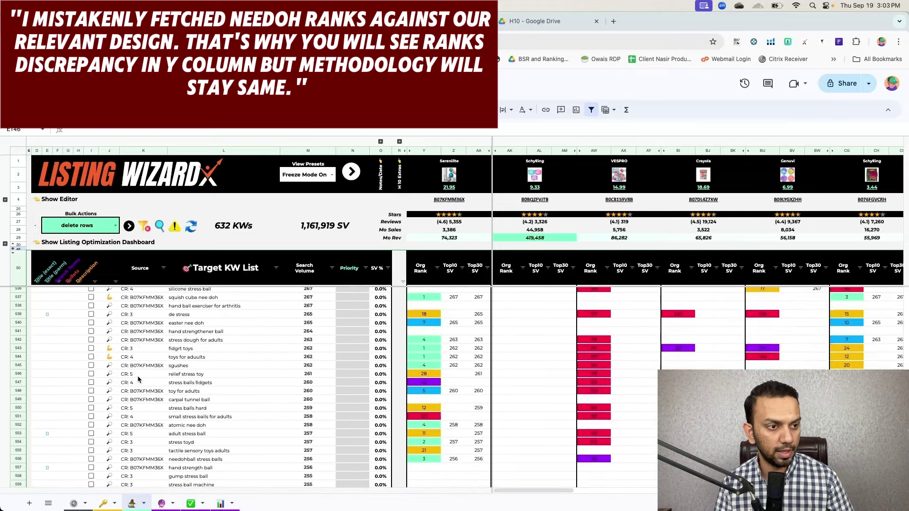
pyautogui.scroll(-12, 137, 378)
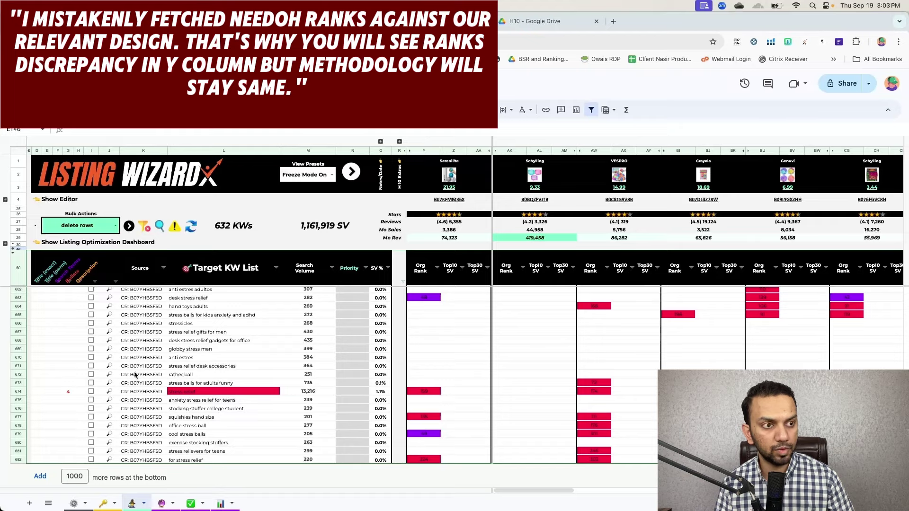
pyautogui.scroll(20, 135, 374)
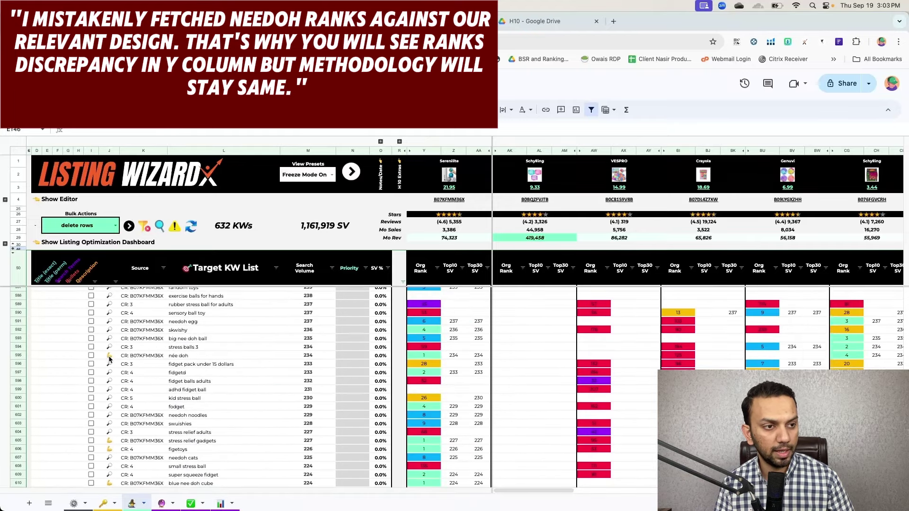
pyautogui.moveTo(109, 358)
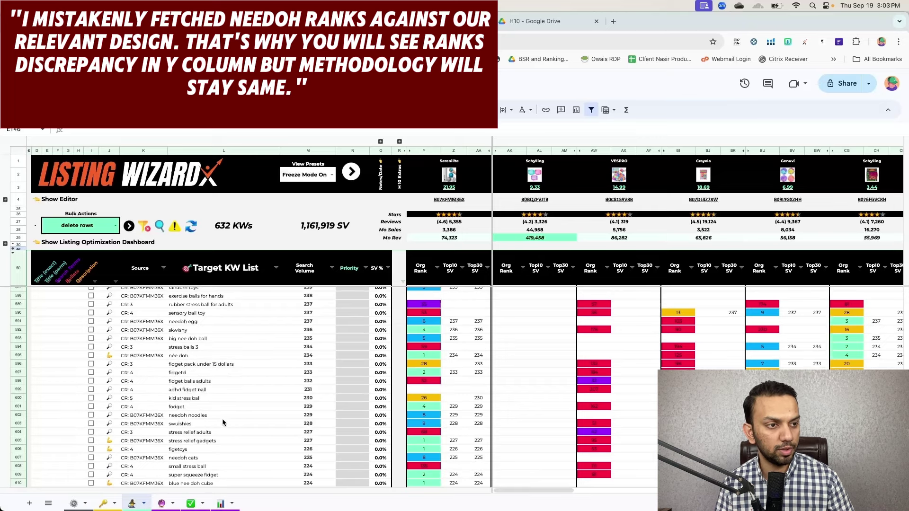
pyautogui.scroll(-10, 152, 419)
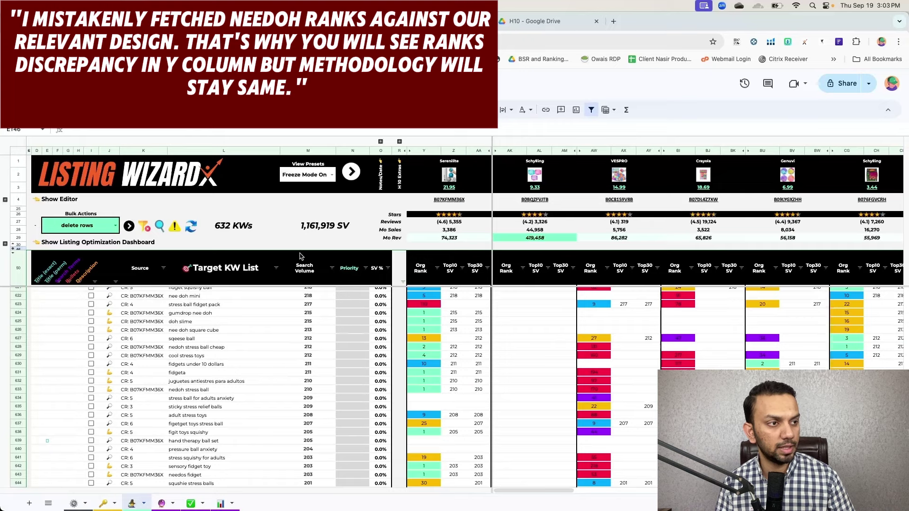
pyautogui.moveTo(301, 417)
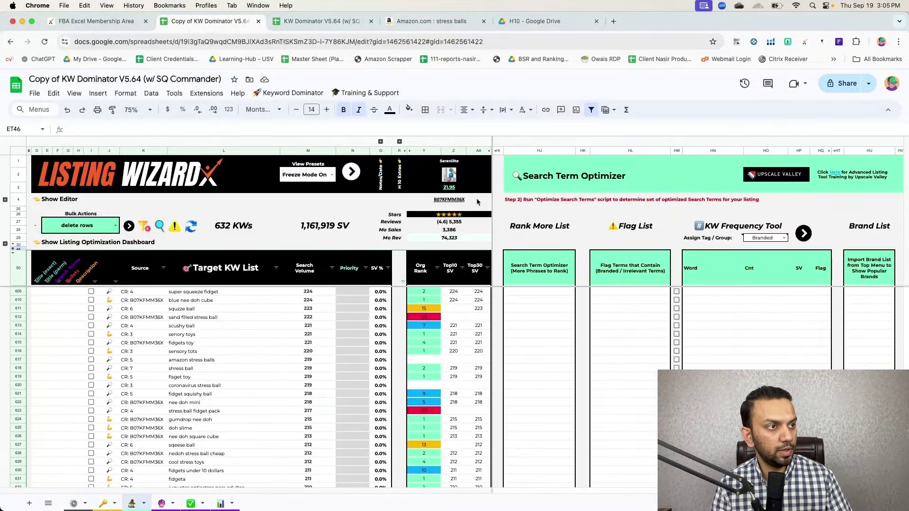
# Build the KW Frequency List with Keyword Dominator's KW Frequency Tool beside the target keyword list
pyautogui.click(281, 92)
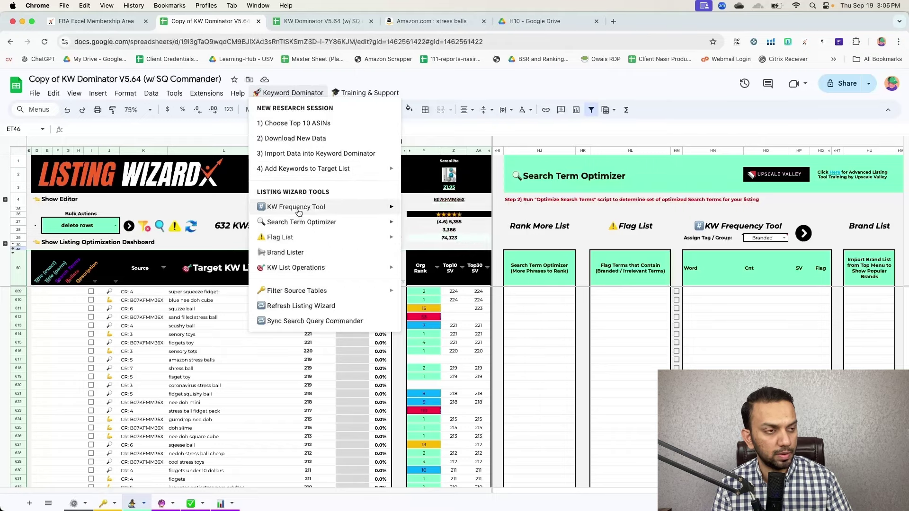
pyautogui.moveTo(298, 209)
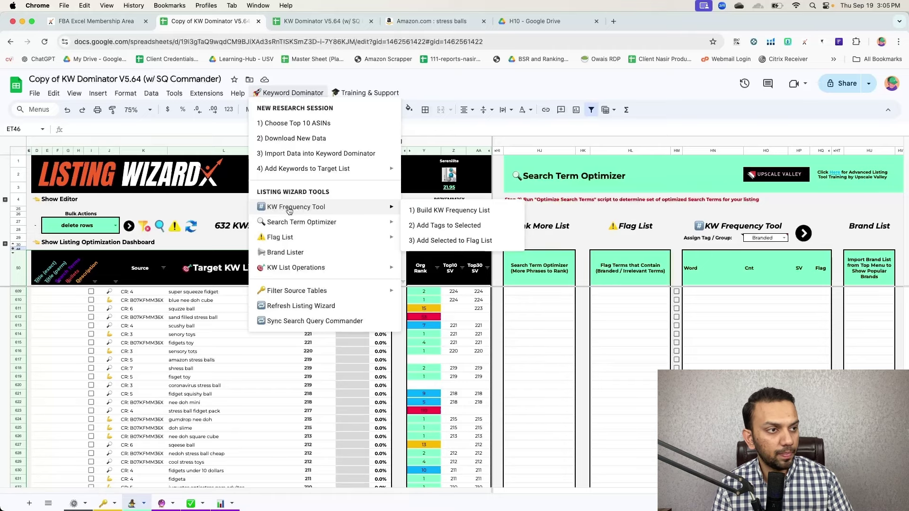
pyautogui.click(443, 216)
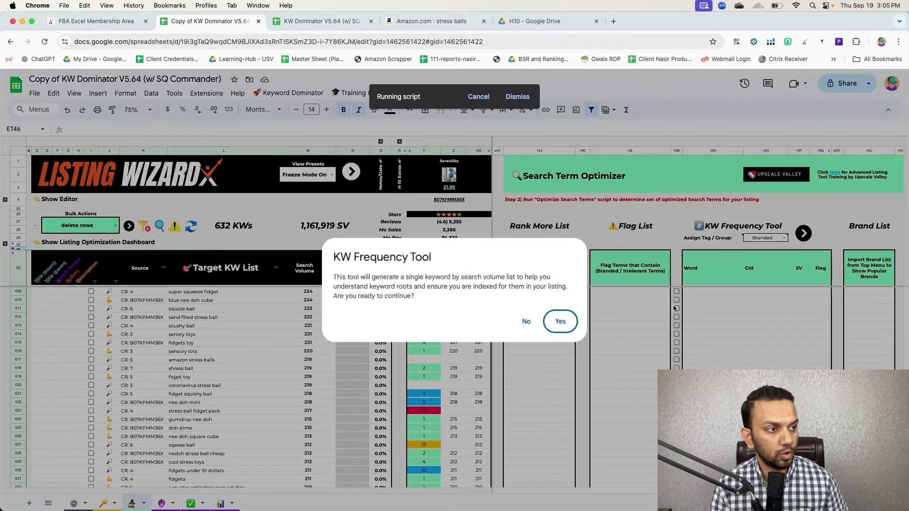
pyautogui.click(571, 329)
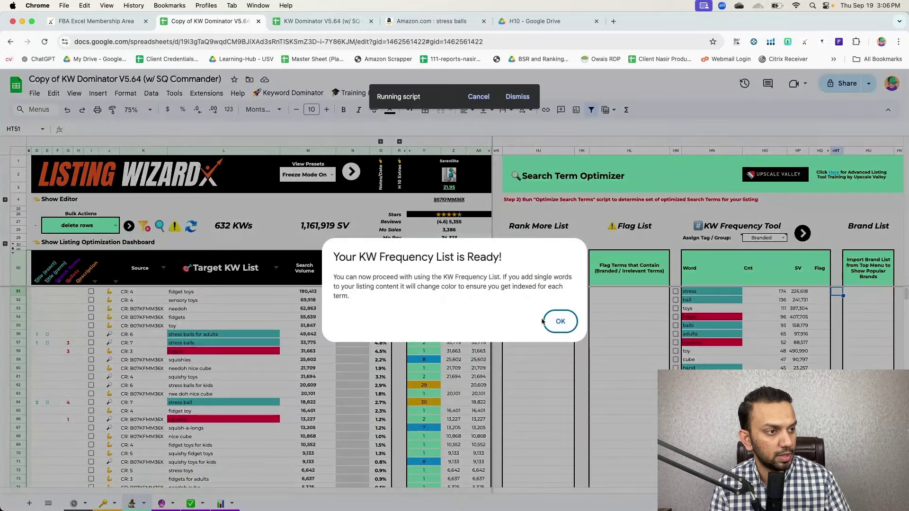
pyautogui.click(554, 322)
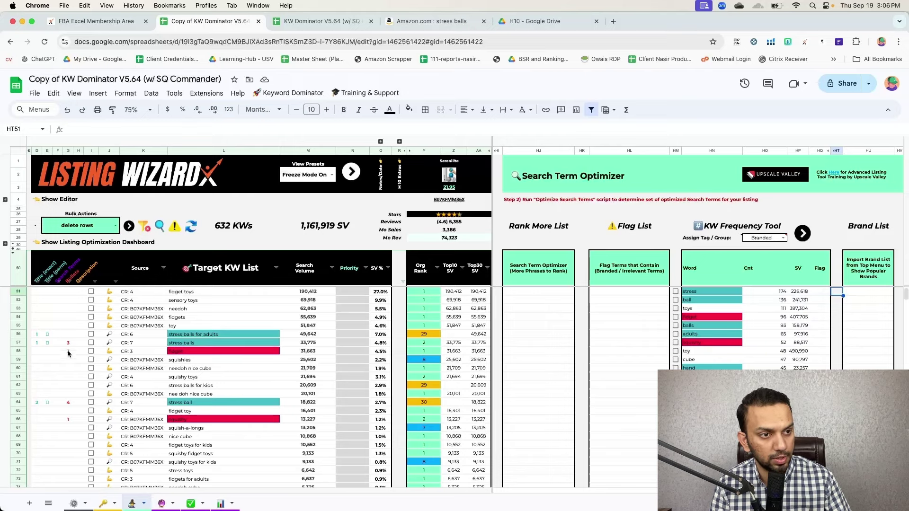
# Expand the listing editor to check the listing content against the highlighted keywords, collapse it and select the "squishy toys" keyword
pyautogui.click(5, 199)
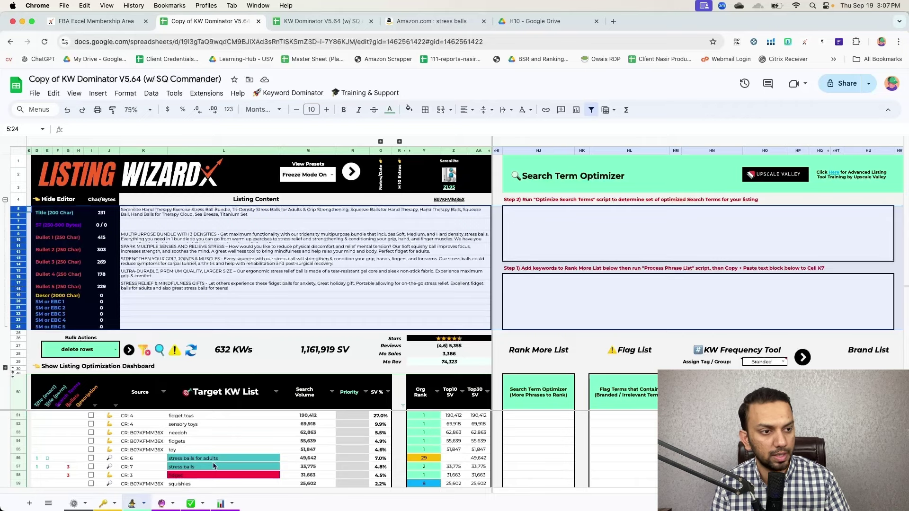
pyautogui.moveTo(62, 251)
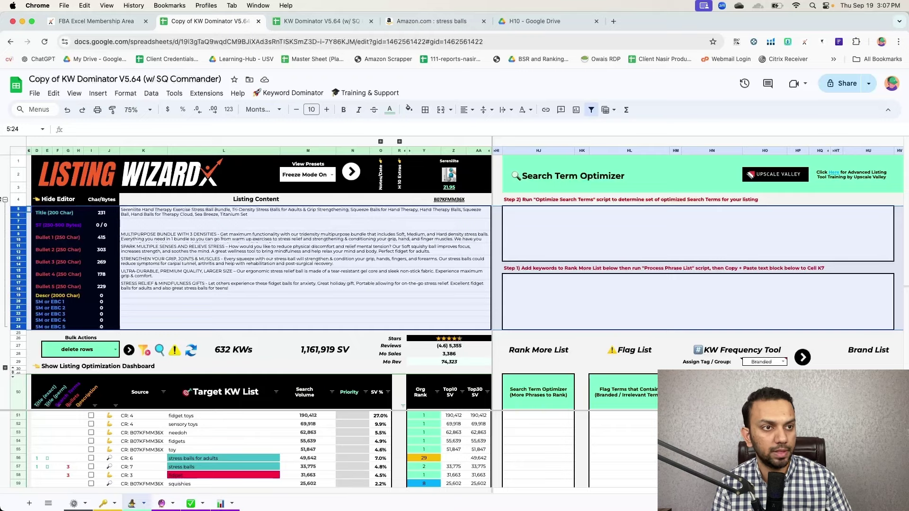
pyautogui.click(5, 200)
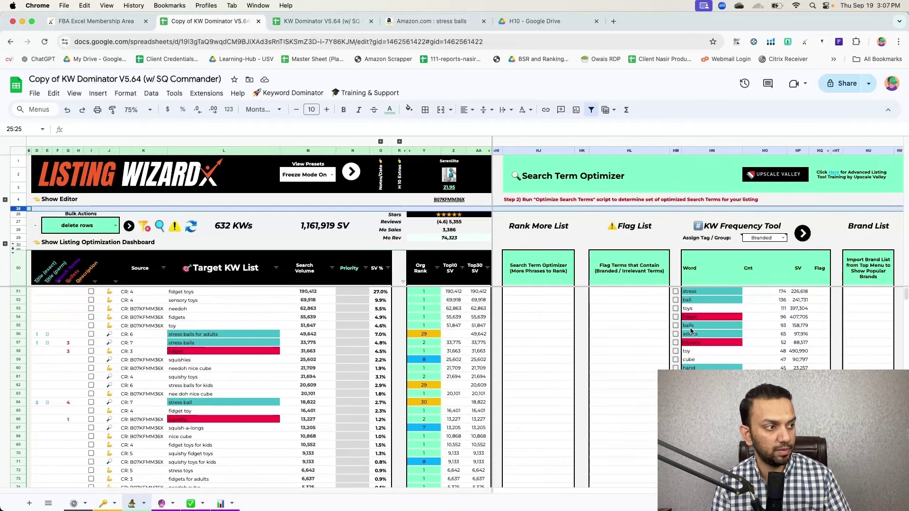
pyautogui.moveTo(241, 350)
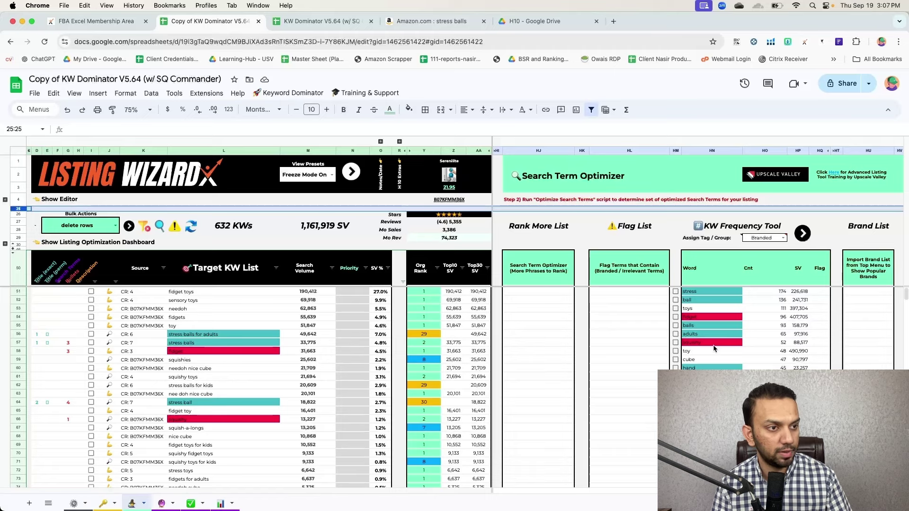
pyautogui.click(182, 378)
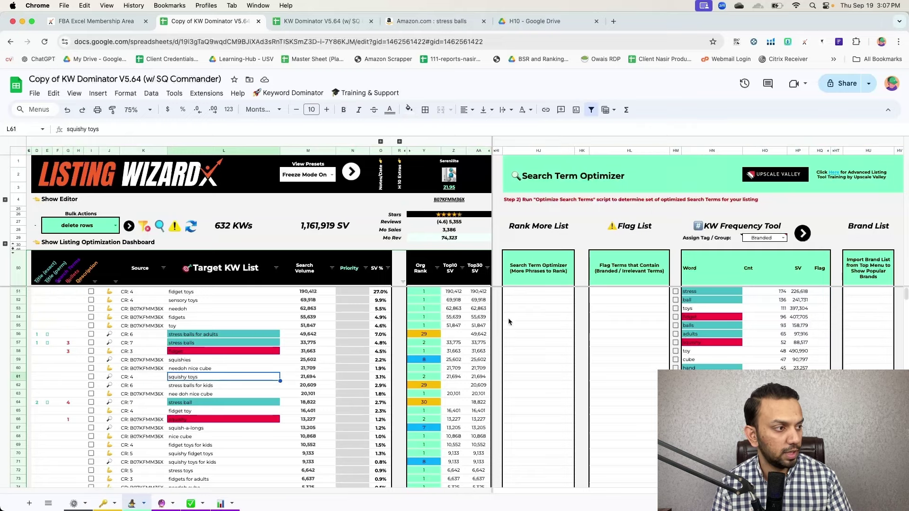
# Switch to the Amazon search page and search for the suggested phrase "squishy stress ball"
pyautogui.click(431, 21)
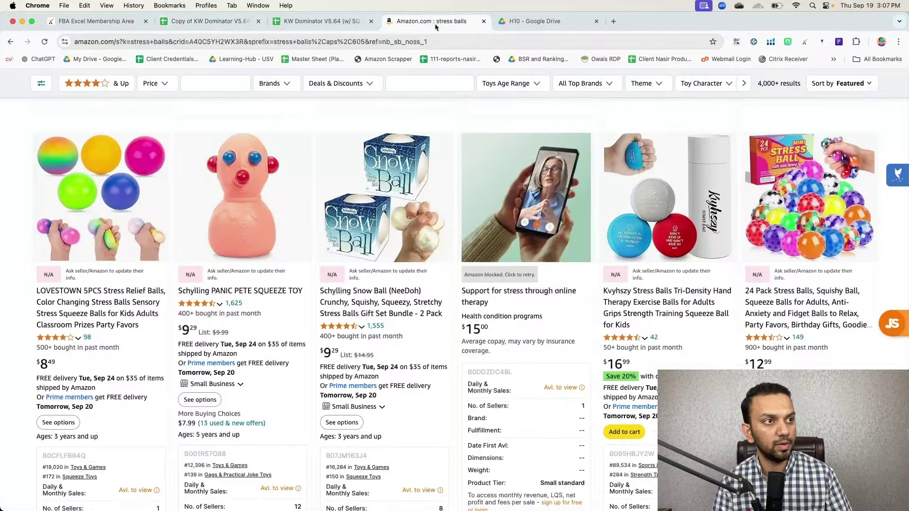
pyautogui.scroll(-5, 250, 118)
pyautogui.scroll(15, 250, 118)
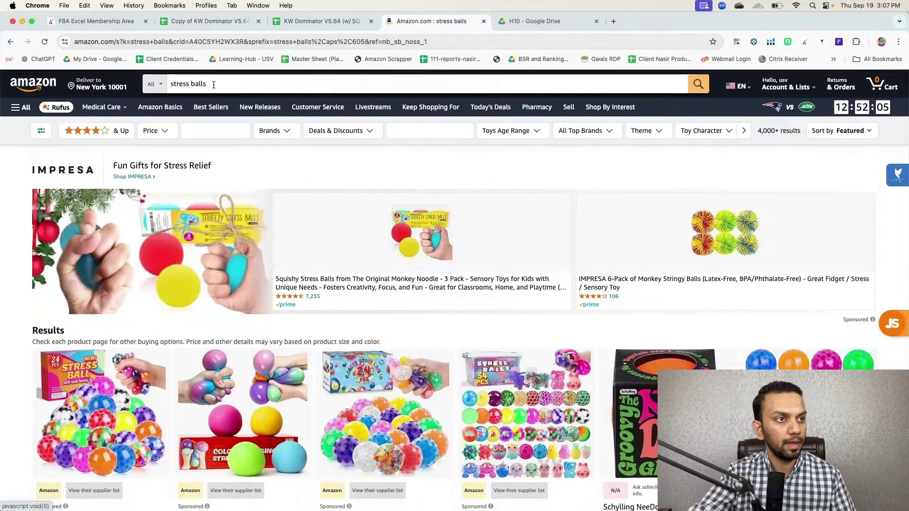
pyautogui.click(213, 84)
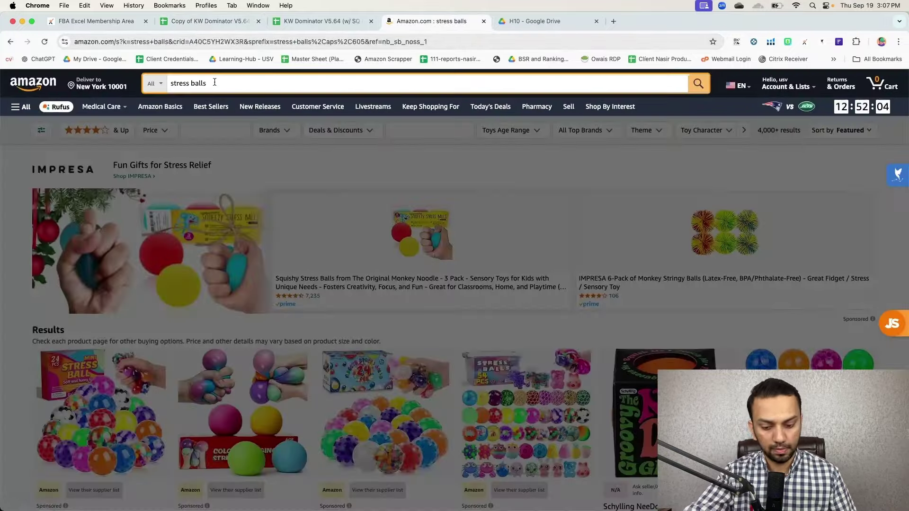
pyautogui.press('super+a')
pyautogui.write('squishy')
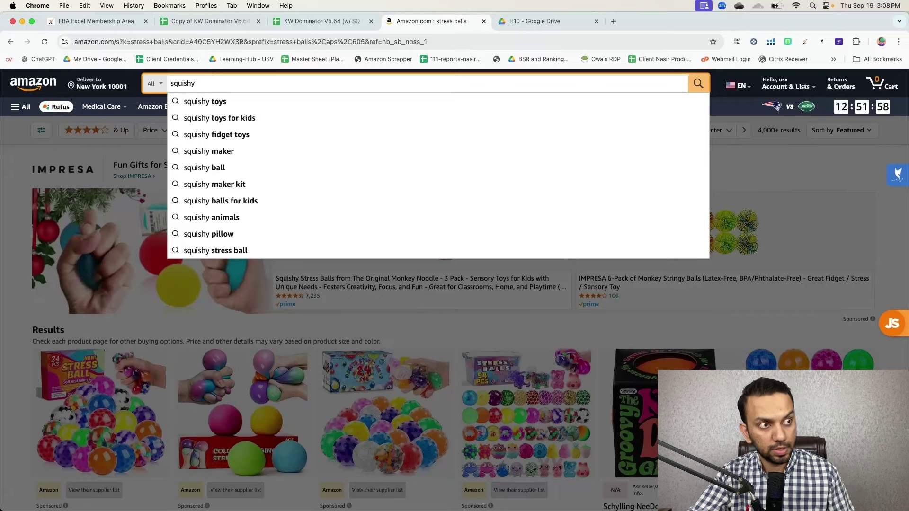
pyautogui.click(223, 250)
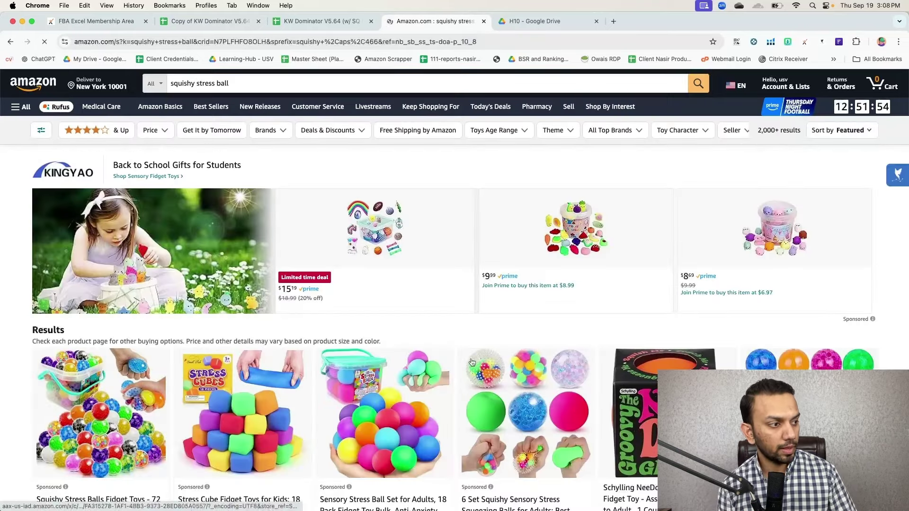
# Look through the squishy stress ball results to judge whether the listed products are relevant to the stress ball design
pyautogui.scroll(-6, 455, 362)
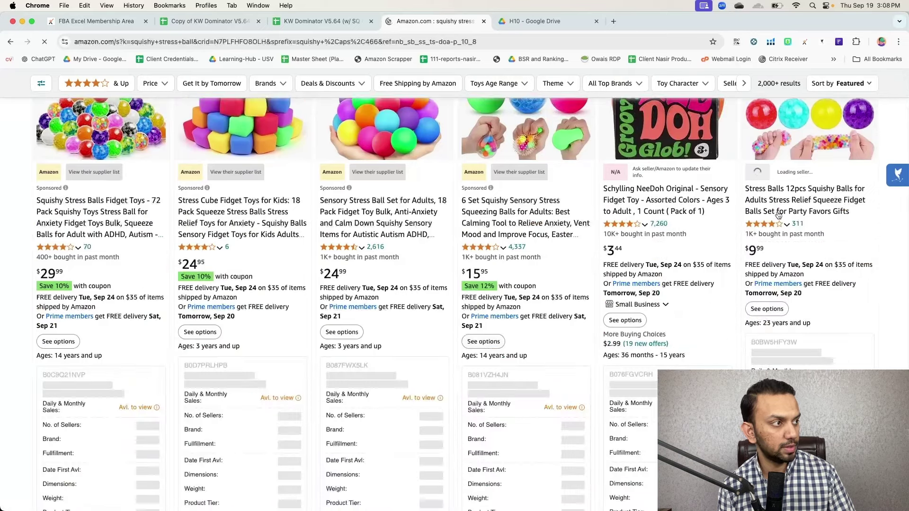
pyautogui.scroll(3, 455, 363)
pyautogui.scroll(-10, 402, 303)
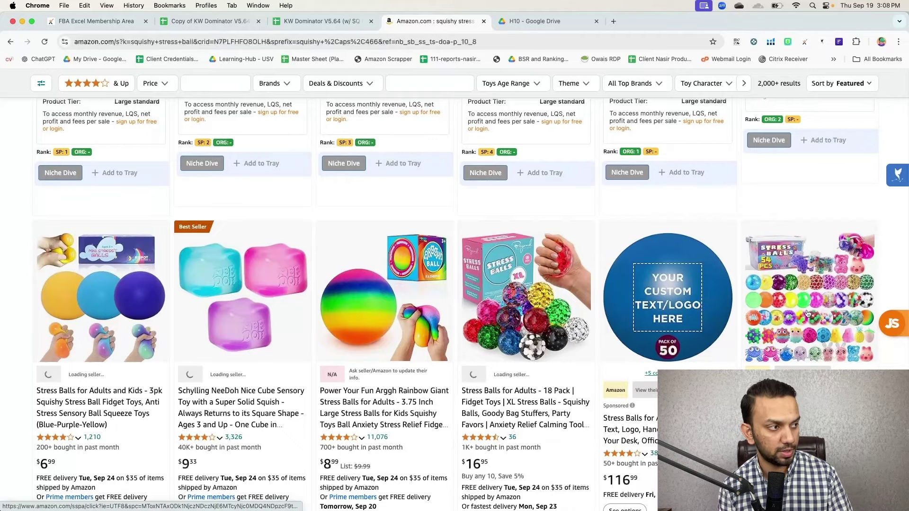
pyautogui.scroll(-15, 169, 308)
pyautogui.scroll(4, 169, 309)
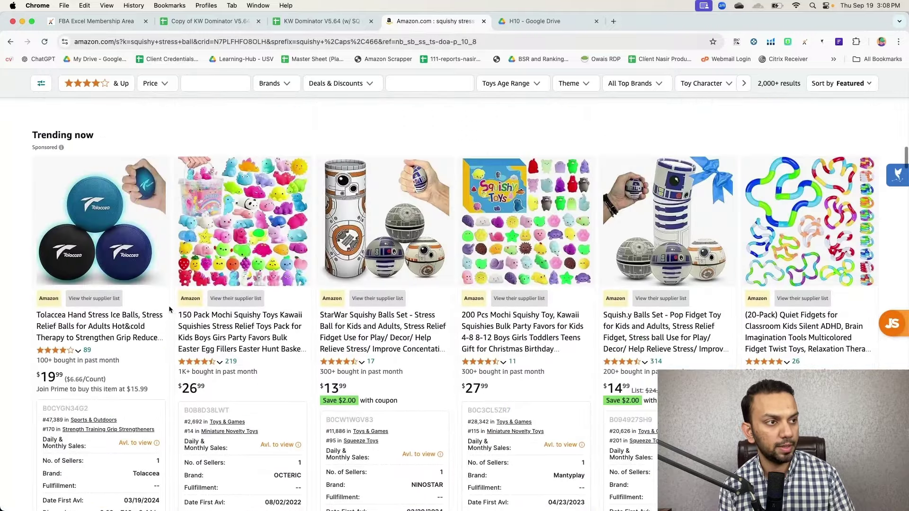
pyautogui.scroll(-10, 126, 303)
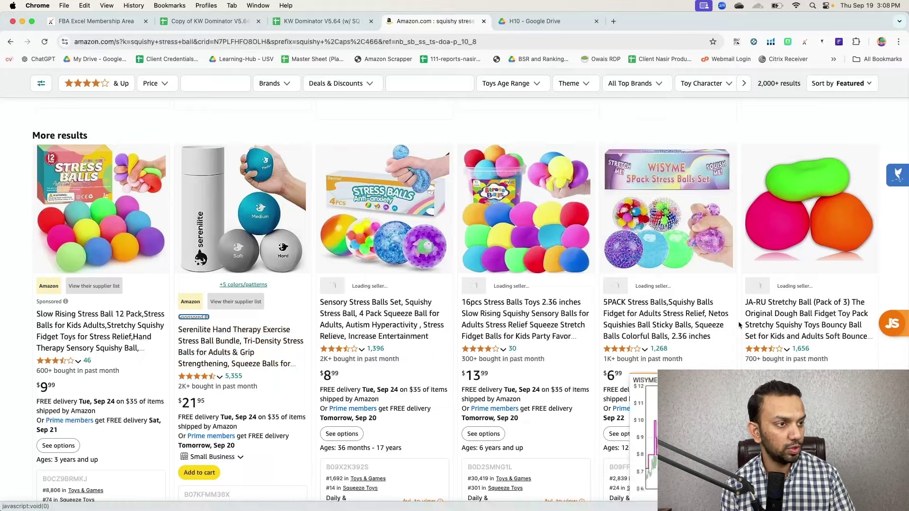
pyautogui.scroll(-20, 740, 325)
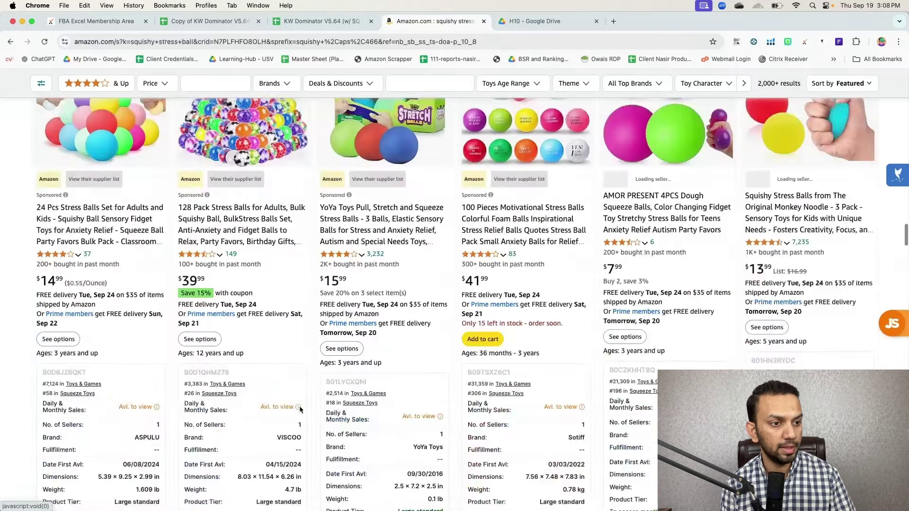
pyautogui.scroll(-3, 454, 350)
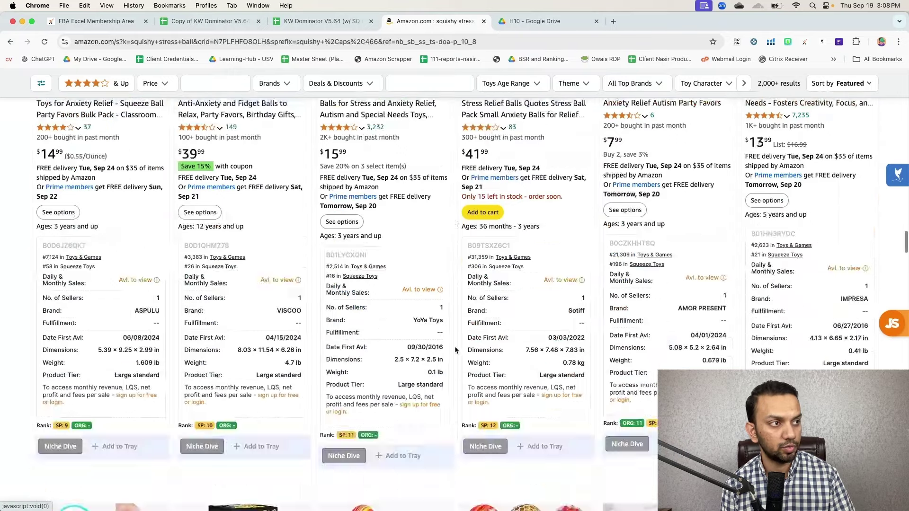
pyautogui.scroll(-8, 455, 350)
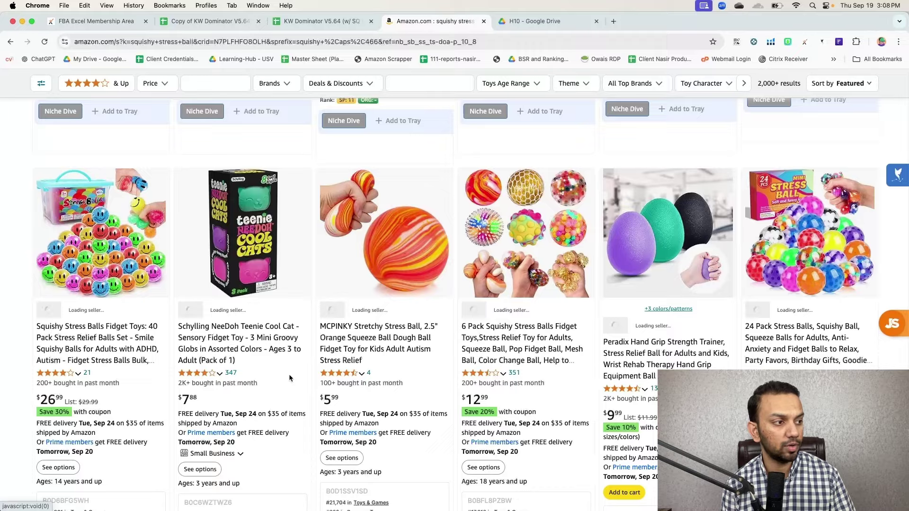
pyautogui.scroll(-7, 289, 374)
pyautogui.scroll(-3, 288, 374)
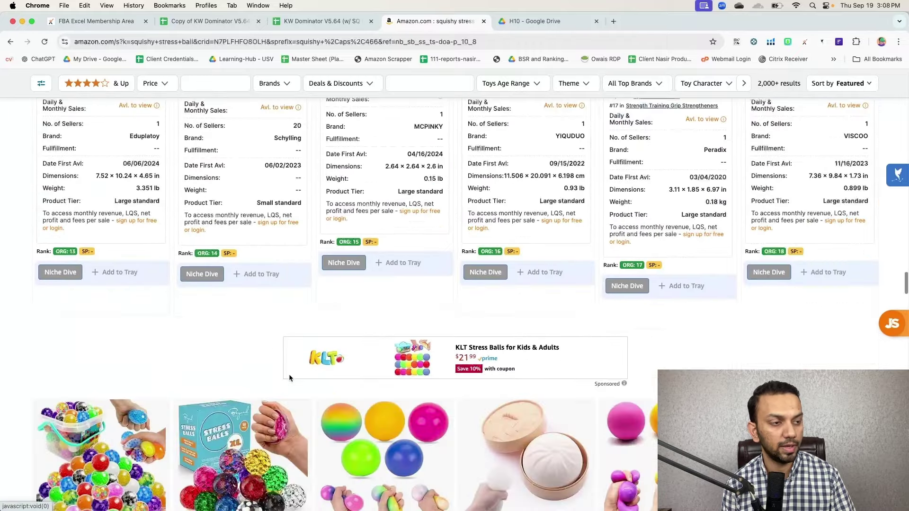
pyautogui.scroll(6, 266, 351)
pyautogui.scroll(-4, 266, 351)
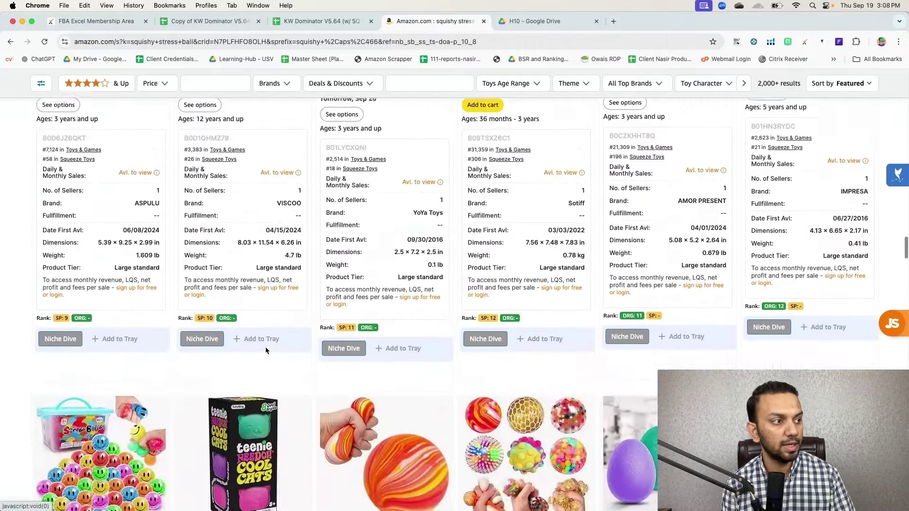
pyautogui.scroll(6, 266, 350)
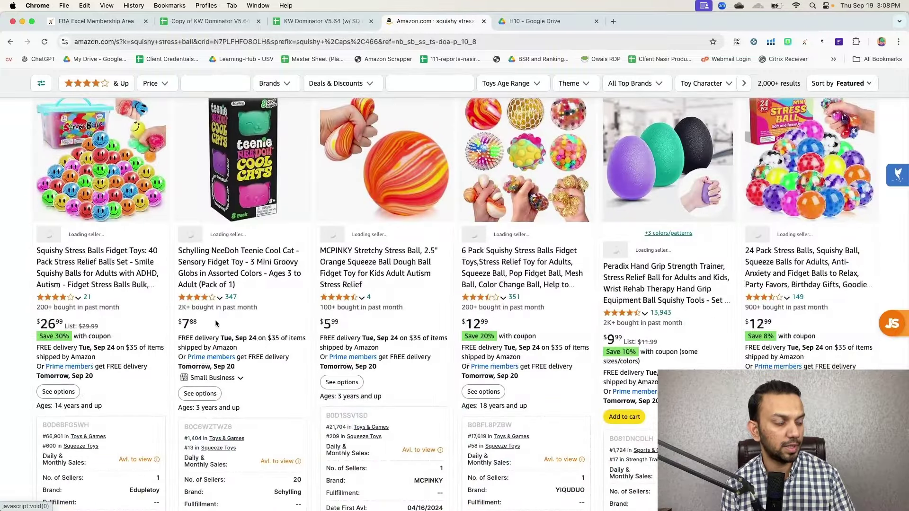
# Finish scanning the squishy stress ball results and search Amazon for "fidget stress balls"
pyautogui.scroll(6, 217, 323)
pyautogui.scroll(-20, 216, 319)
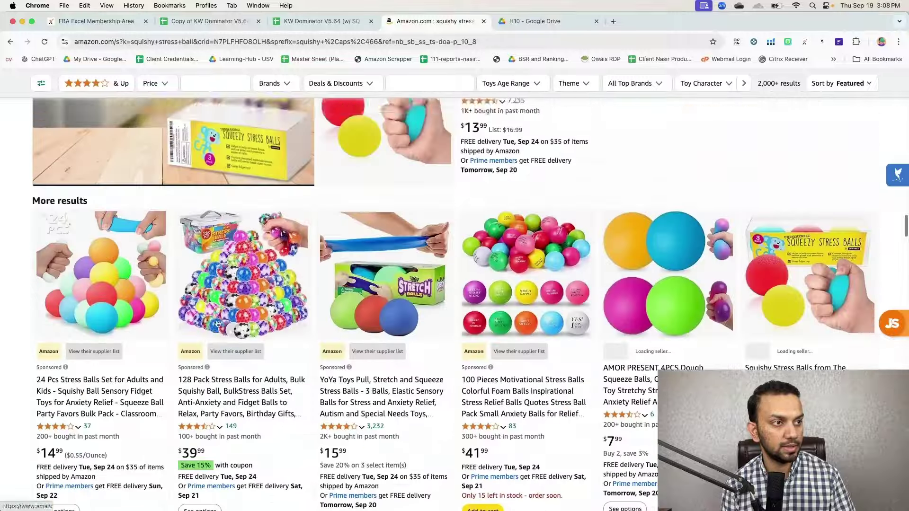
pyautogui.scroll(5, 216, 320)
pyautogui.scroll(10, 216, 320)
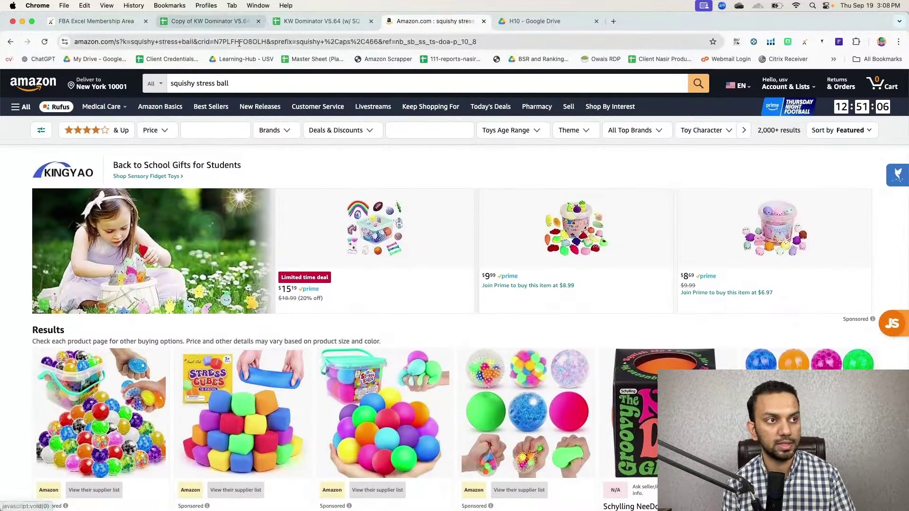
pyautogui.click(239, 85)
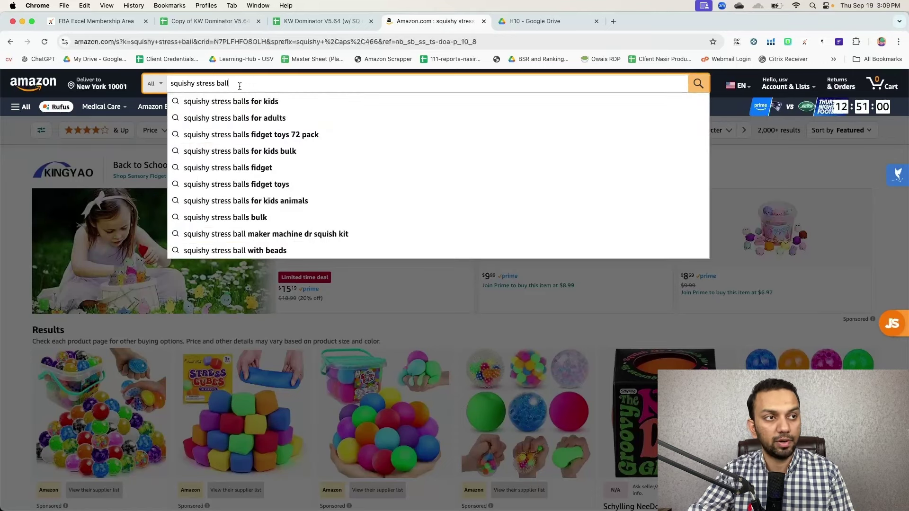
pyautogui.press('super+a')
pyautogui.write('fidget')
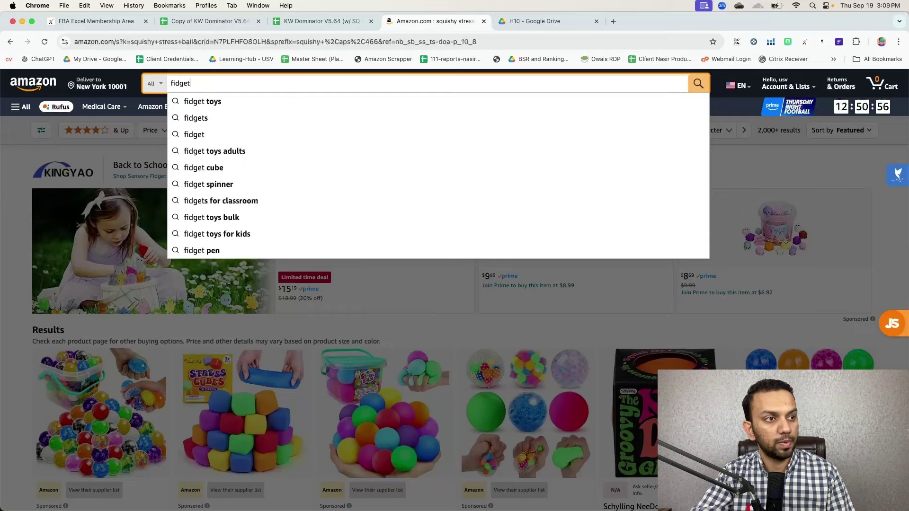
pyautogui.write(' stress balls')
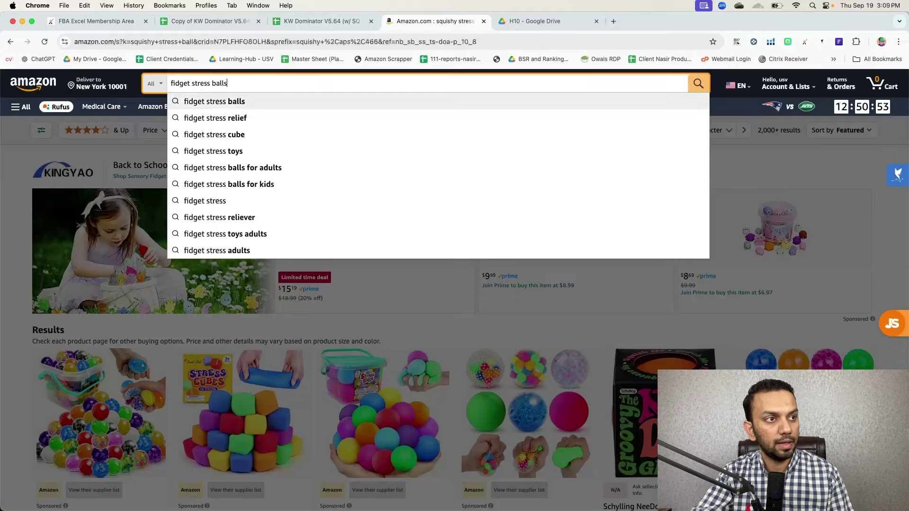
pyautogui.press('Return')
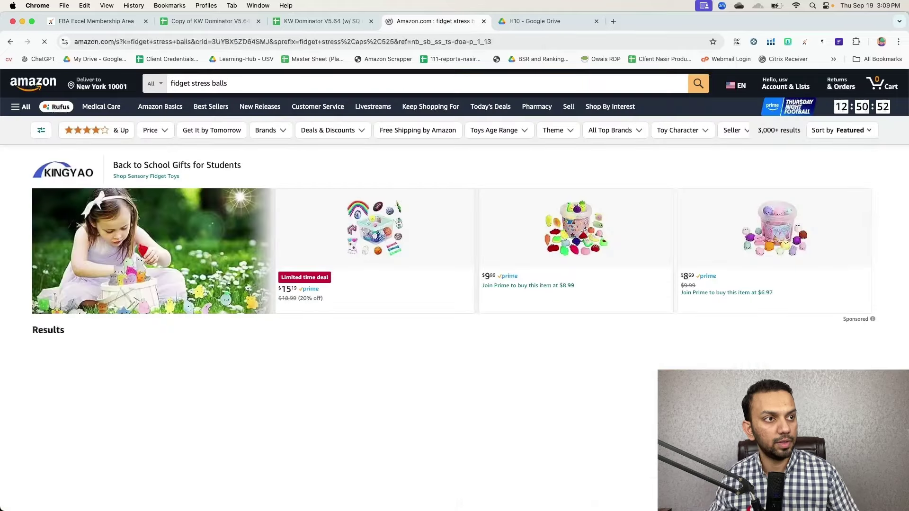
# Look through the fidget stress balls results, including the Trending now and Overall Pick products, to judge their relevance to the stress ball design
pyautogui.scroll(-8, 398, 256)
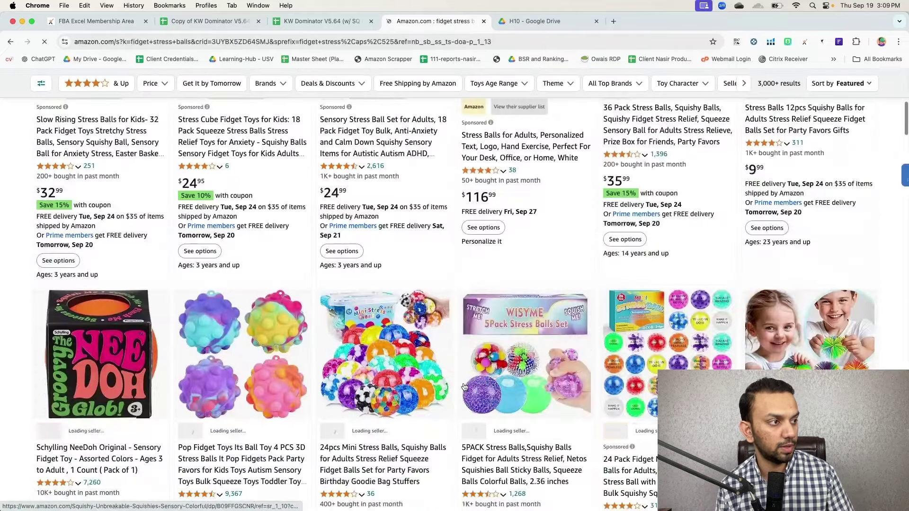
pyautogui.scroll(4, 502, 333)
pyautogui.scroll(2, 502, 333)
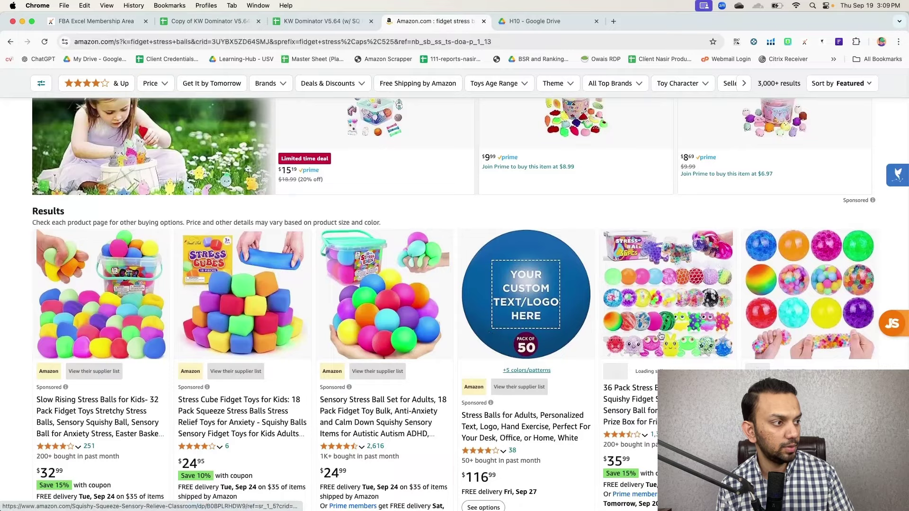
pyautogui.scroll(-10, 771, 336)
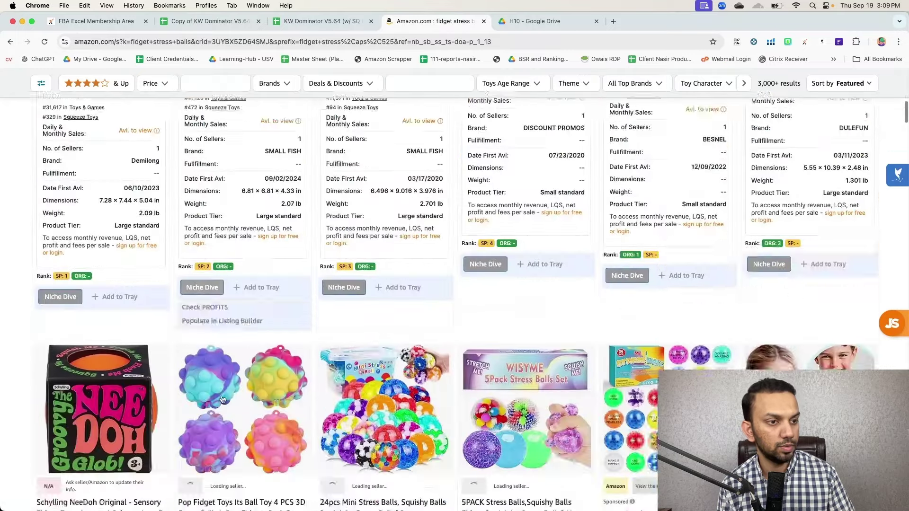
pyautogui.scroll(-10, 161, 328)
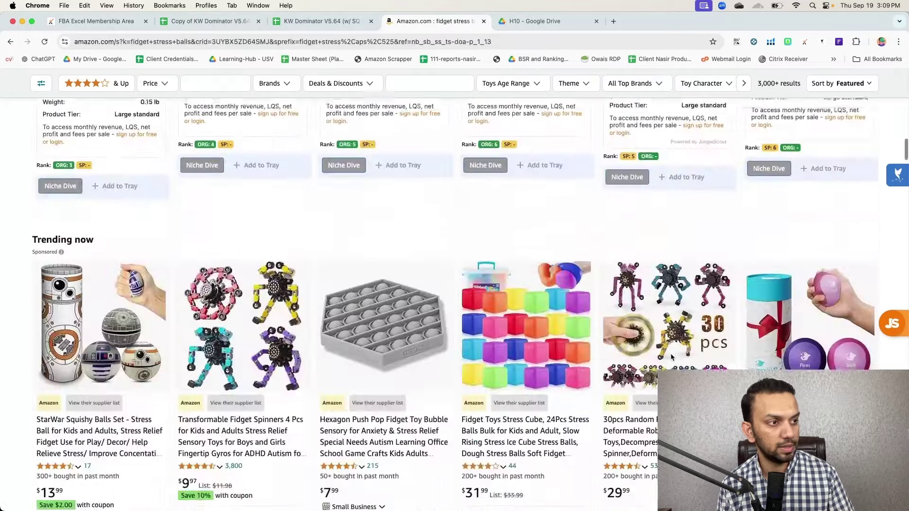
pyautogui.scroll(-8, 698, 343)
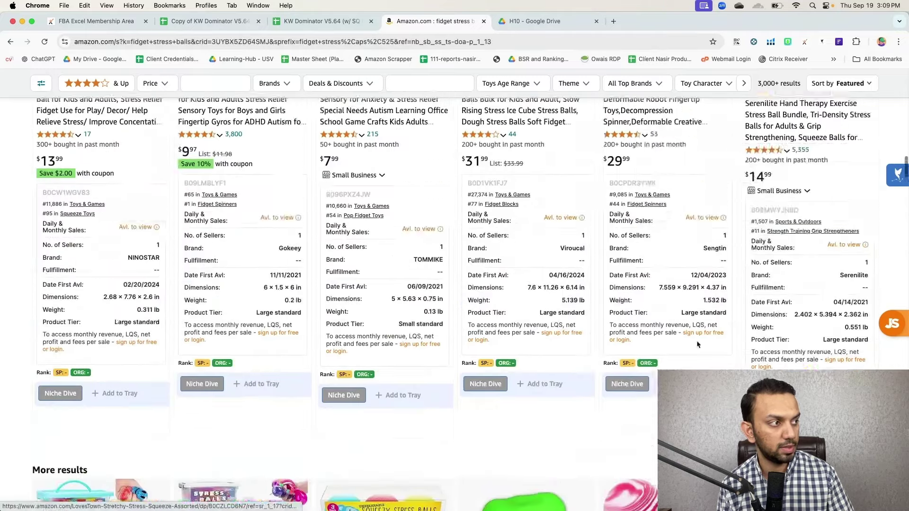
pyautogui.scroll(6, 697, 344)
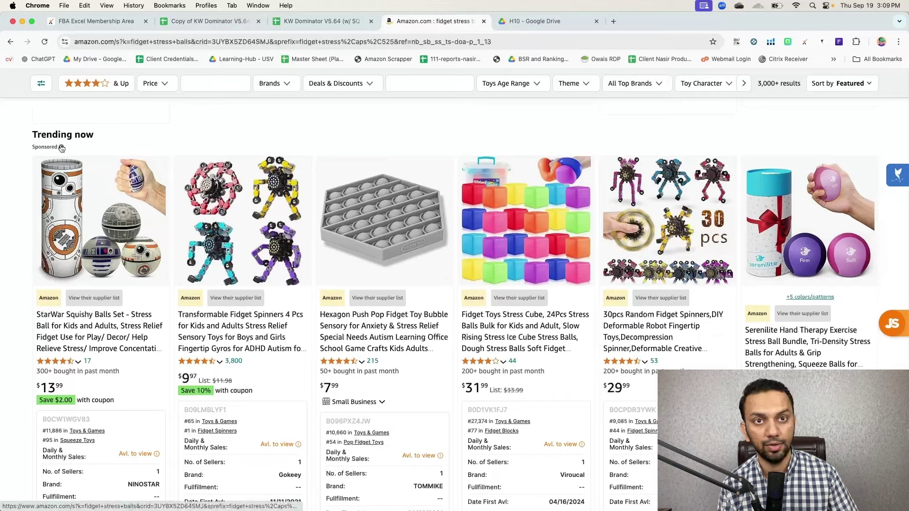
pyautogui.scroll(-8, 136, 281)
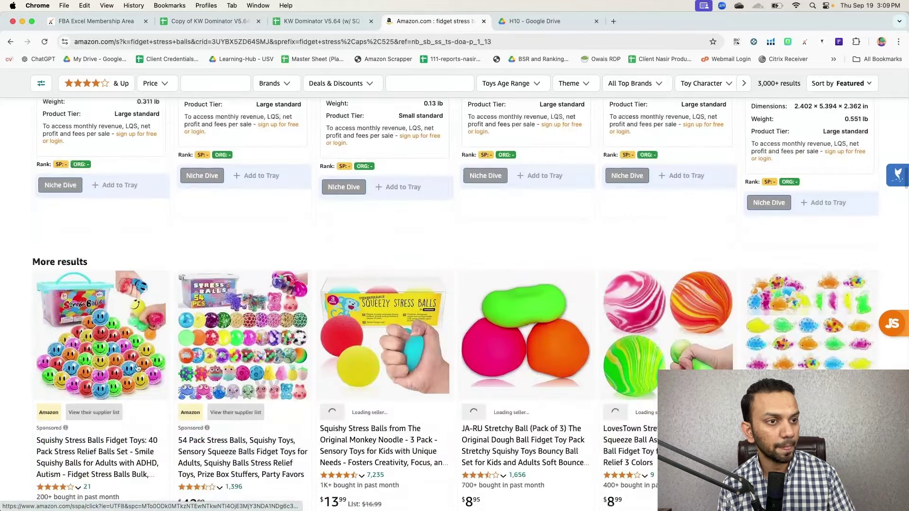
pyautogui.scroll(-3, 107, 362)
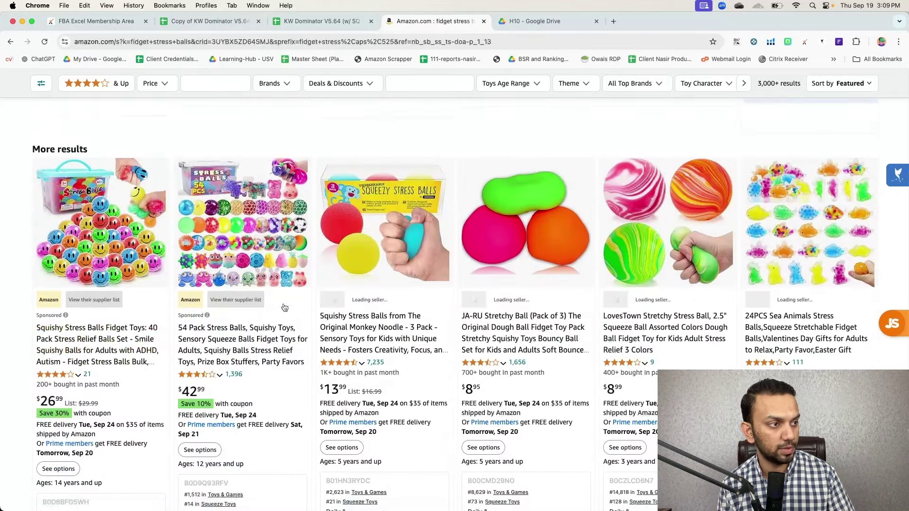
pyautogui.scroll(-10, 786, 278)
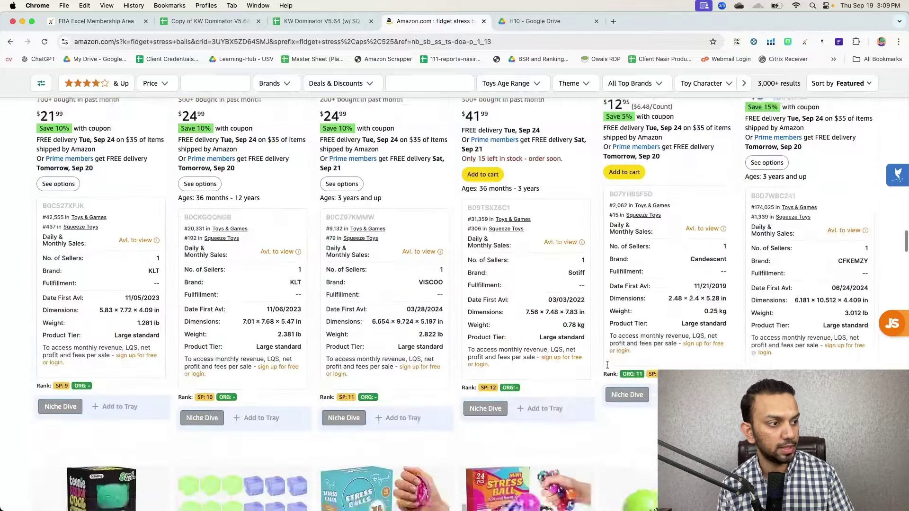
pyautogui.scroll(-2, 607, 368)
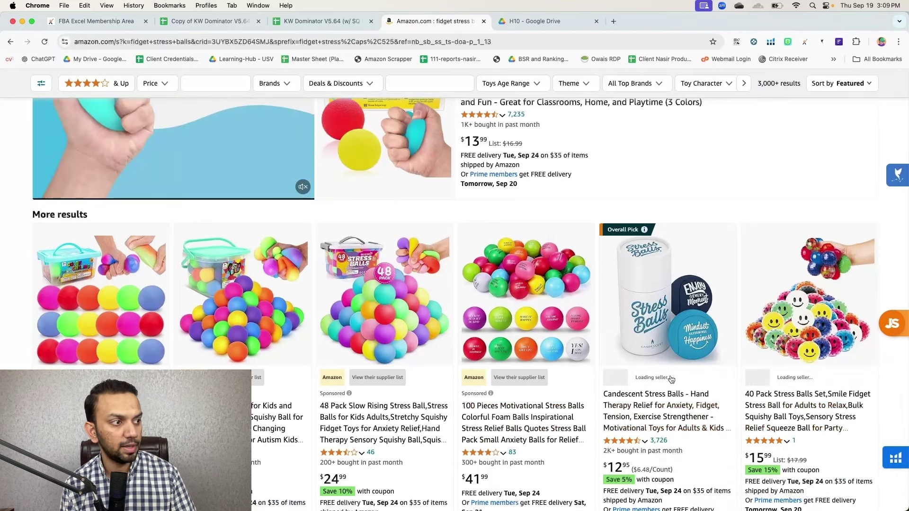
pyautogui.moveTo(651, 400)
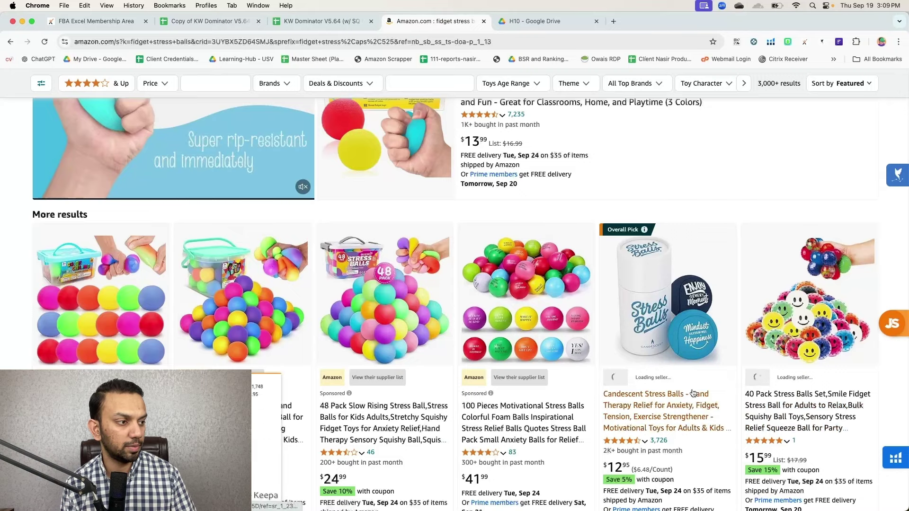
pyautogui.moveTo(645, 441)
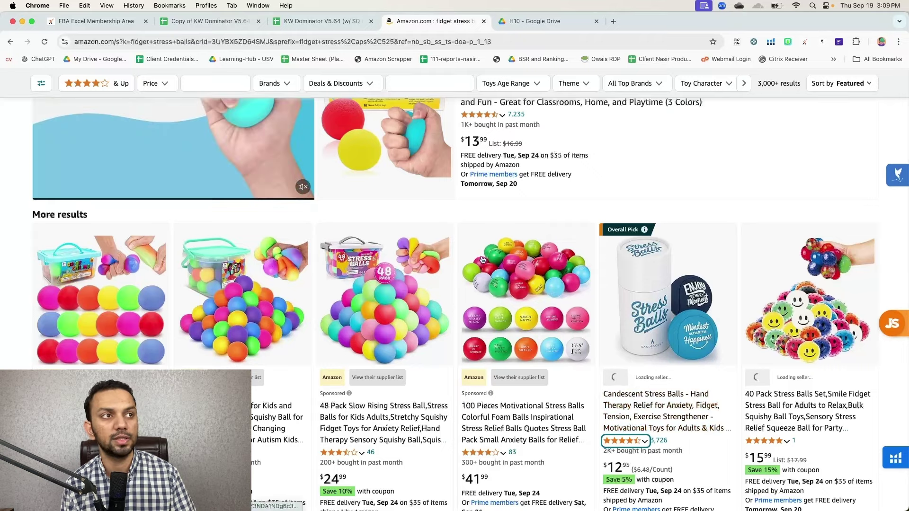
# Switch to the Copy of KW Dominator sheet and tick toys, fidget, squishy, cube, doh, the highlighted word below doh, and needoh in the frequency list
pyautogui.click(191, 24)
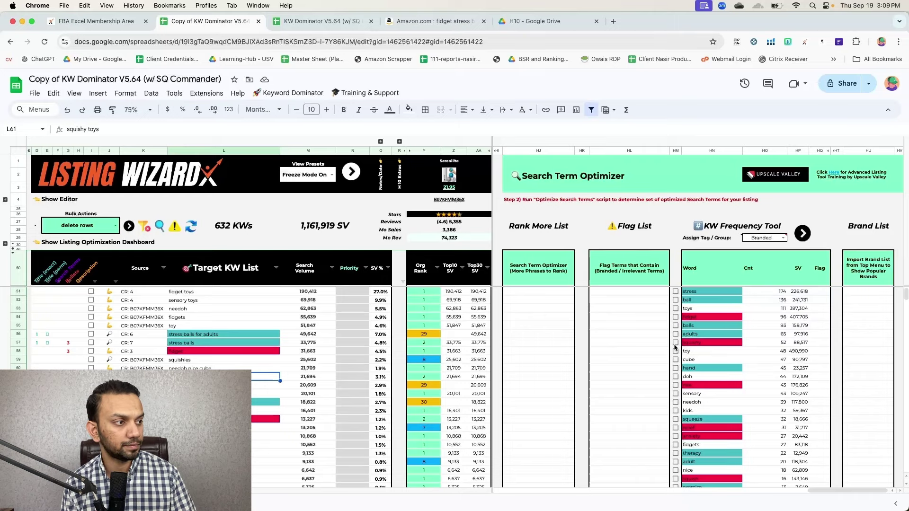
pyautogui.click(675, 317)
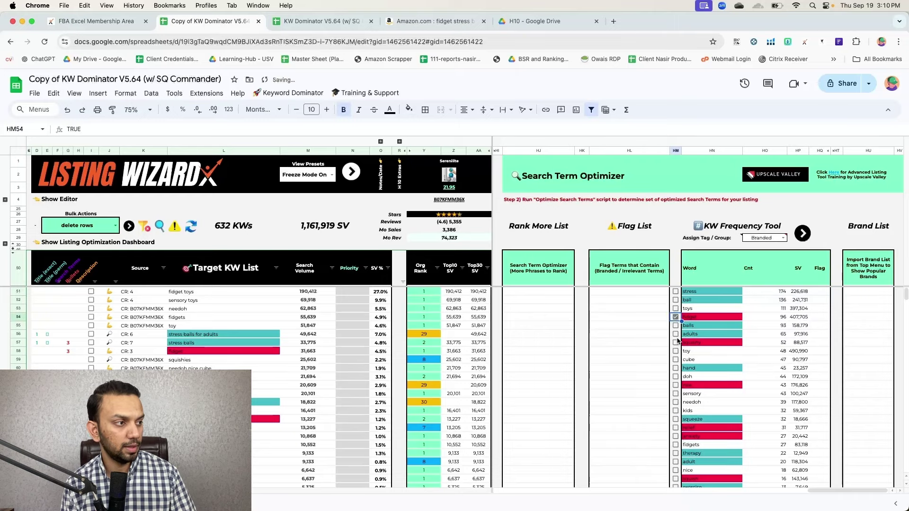
pyautogui.click(675, 308)
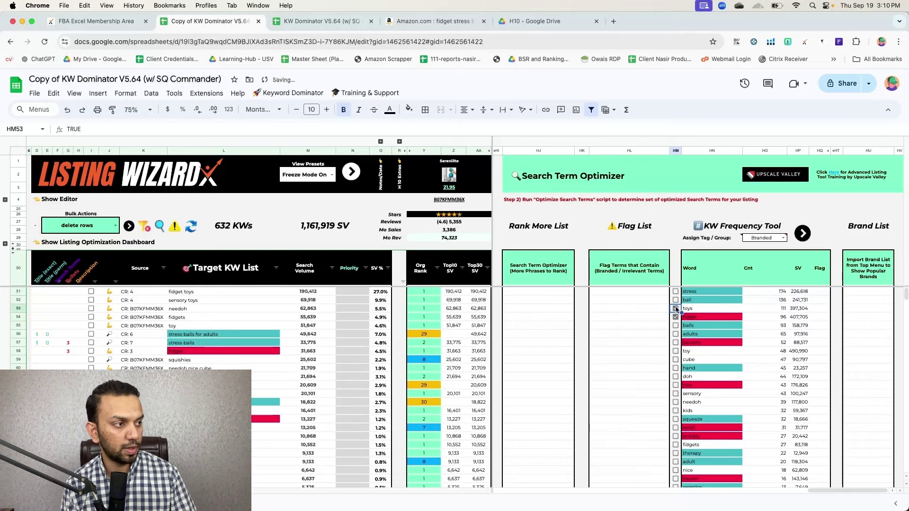
pyautogui.click(675, 342)
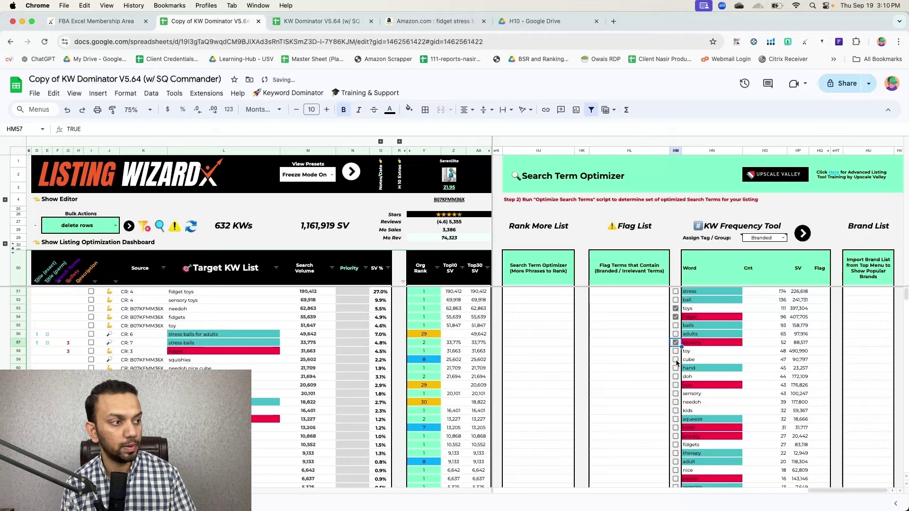
pyautogui.click(675, 359)
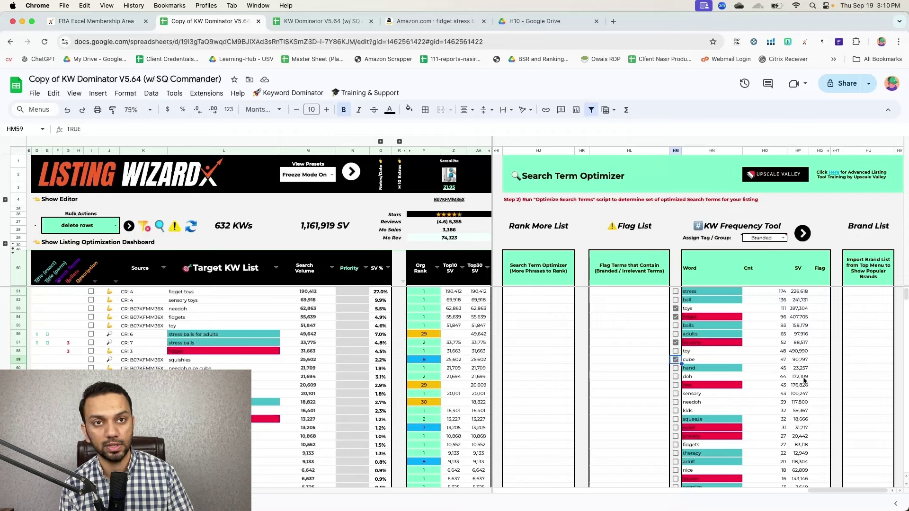
pyautogui.click(675, 385)
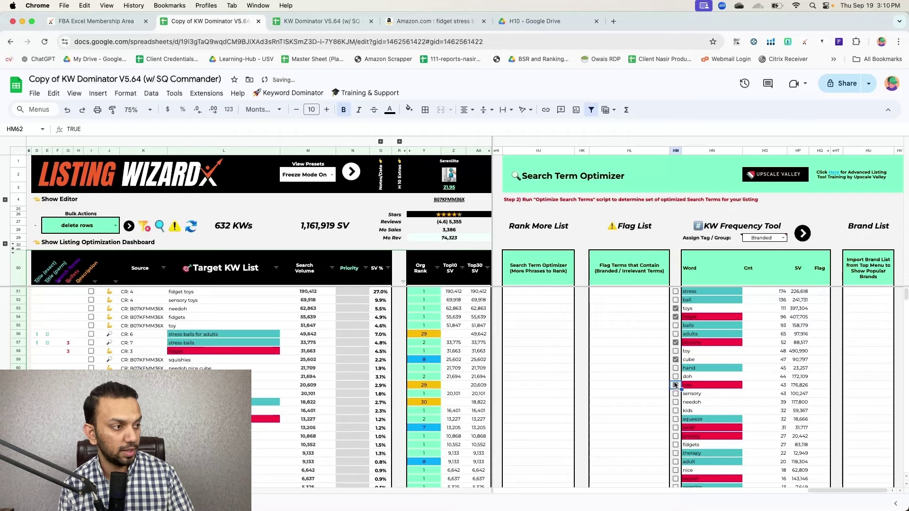
pyautogui.click(675, 376)
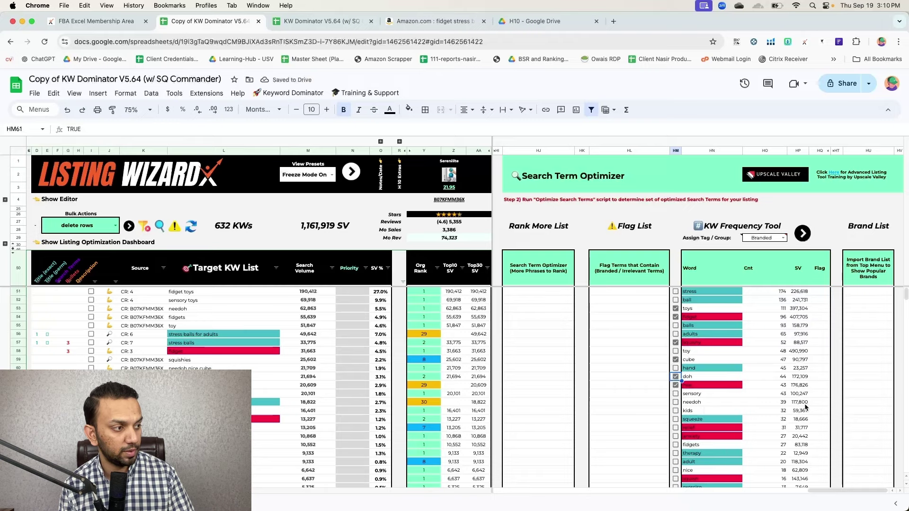
pyautogui.click(675, 403)
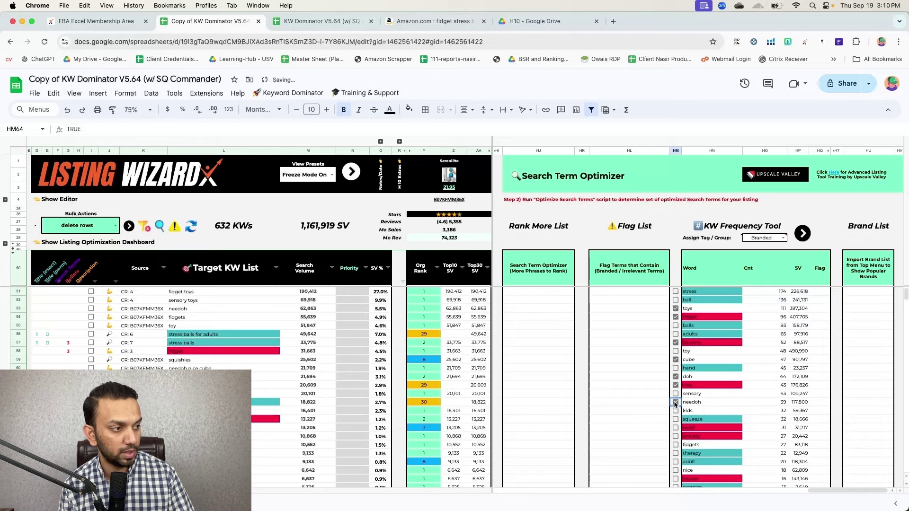
# Review the remaining frequency words and set the KW Frequency Tool's assigned tag group to Negative for the ticked words
pyautogui.scroll(-5, 680, 427)
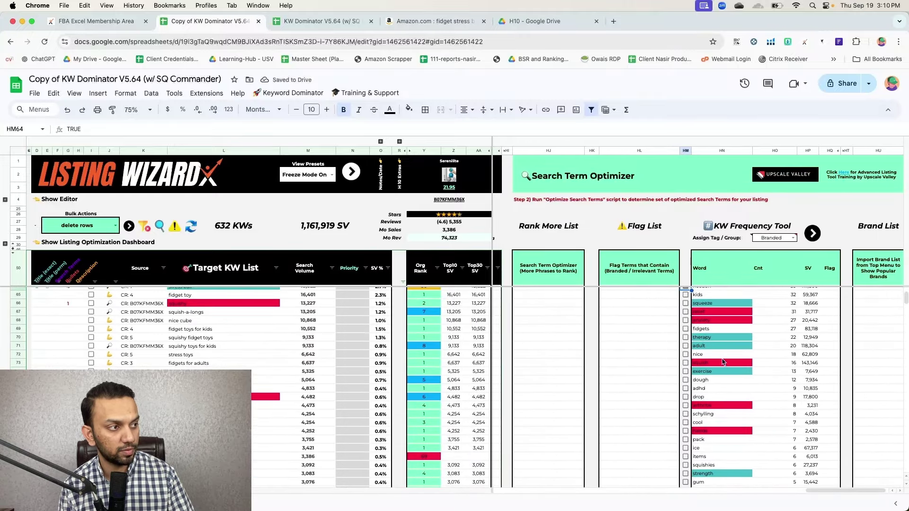
pyautogui.scroll(5, 722, 362)
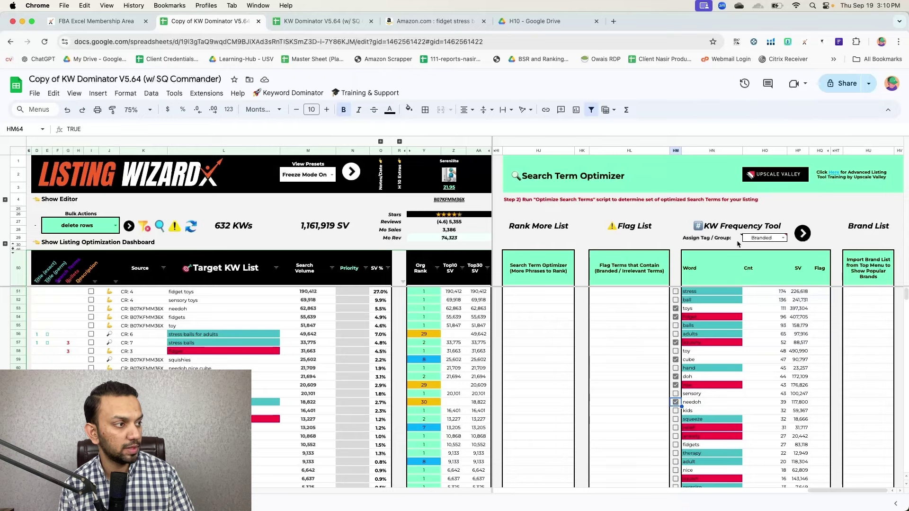
pyautogui.click(780, 240)
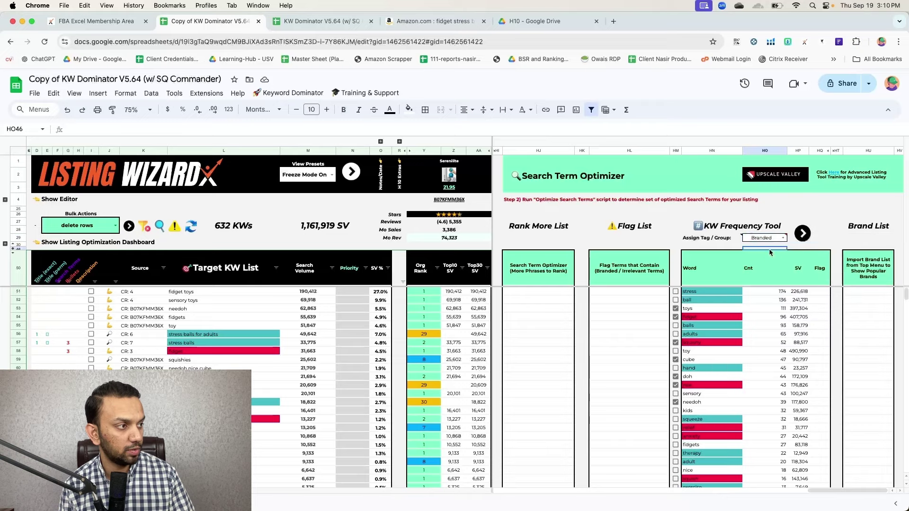
pyautogui.click(782, 240)
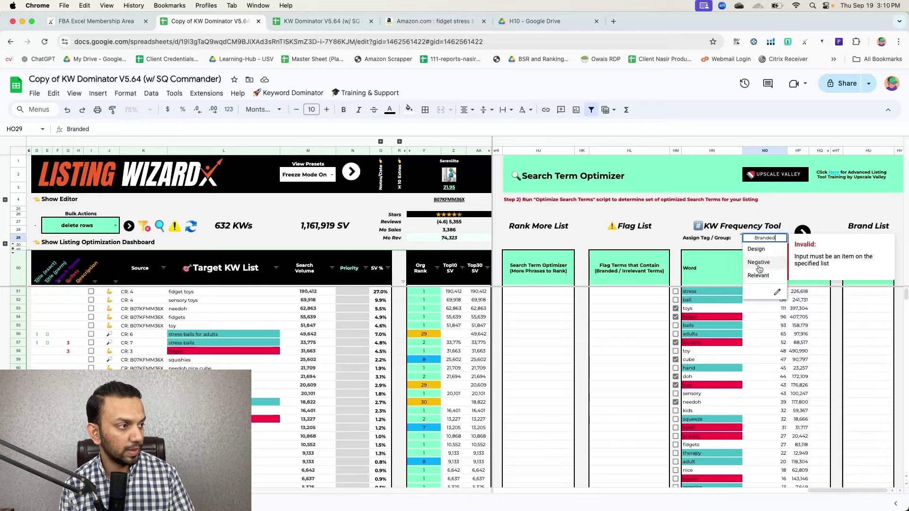
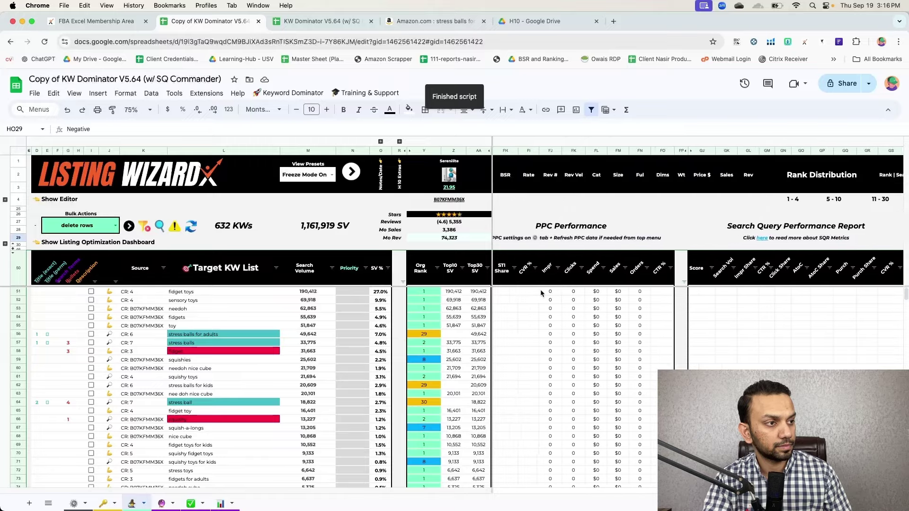
# Expand the Notes/Date columns beside the target keyword list to check the assigned tags, and briefly open and close the H10 Extras columns
pyautogui.hscroll(-2, 530, 287)
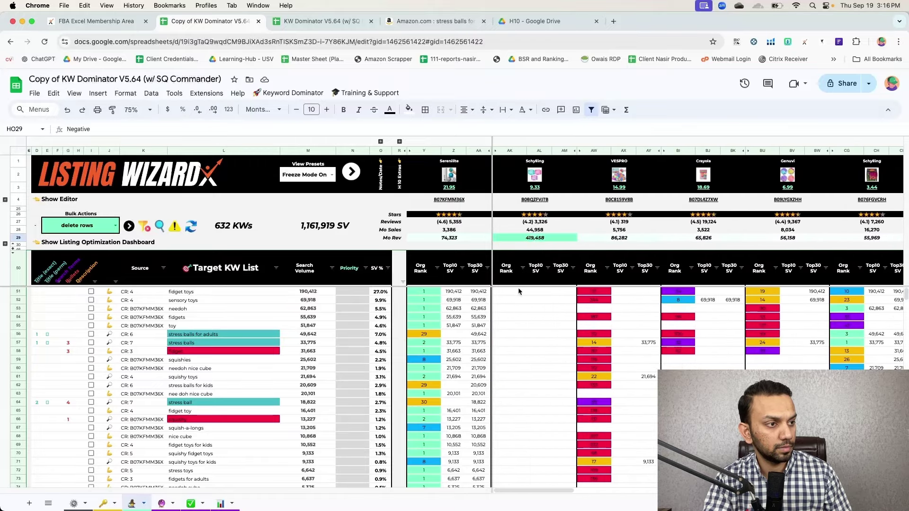
pyautogui.click(381, 142)
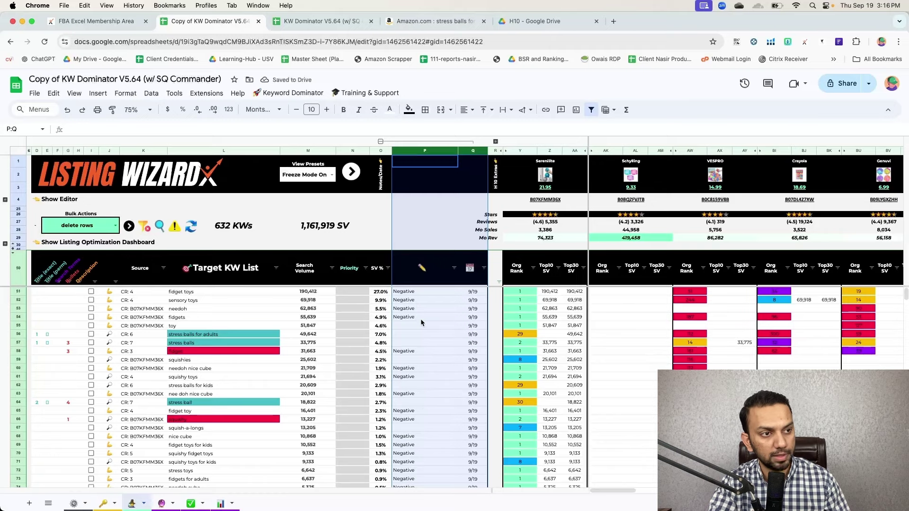
pyautogui.click(495, 141)
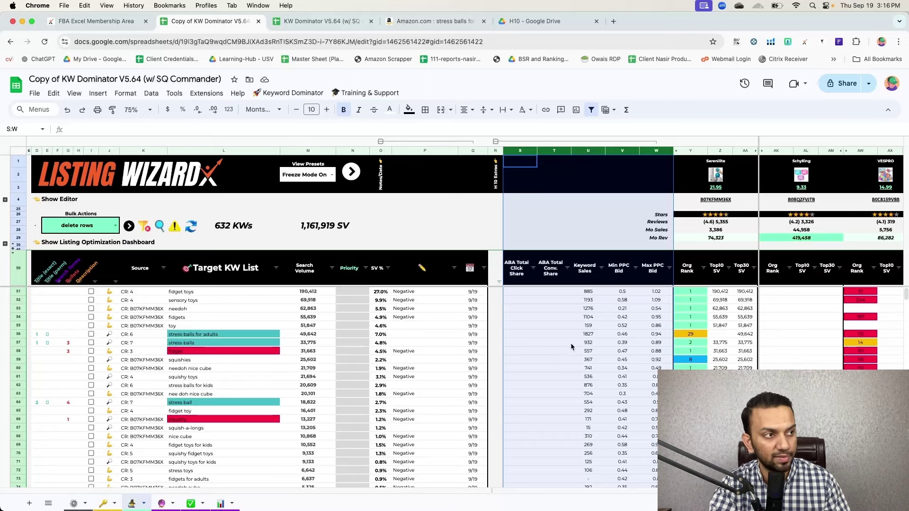
pyautogui.click(495, 141)
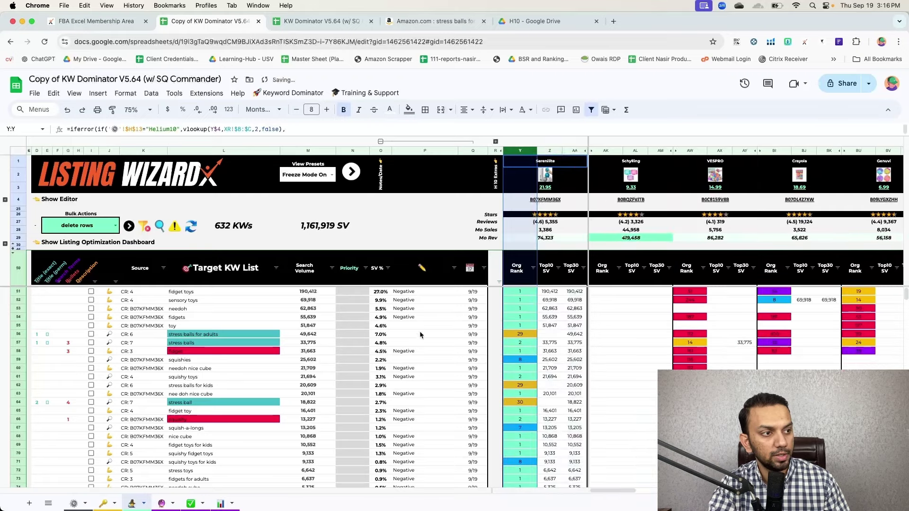
# Sort the target keyword list by its tag column from Z to A to group the Negative keywords first
pyautogui.click(453, 268)
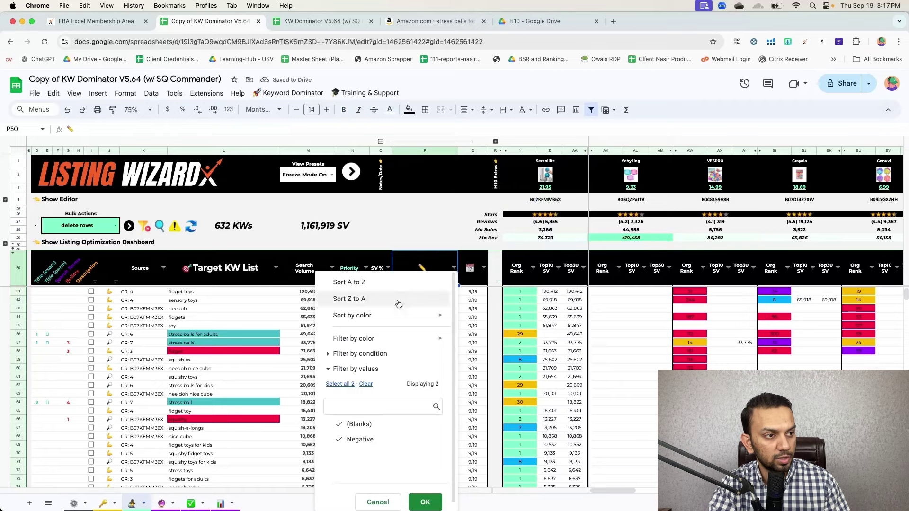
pyautogui.moveTo(391, 318)
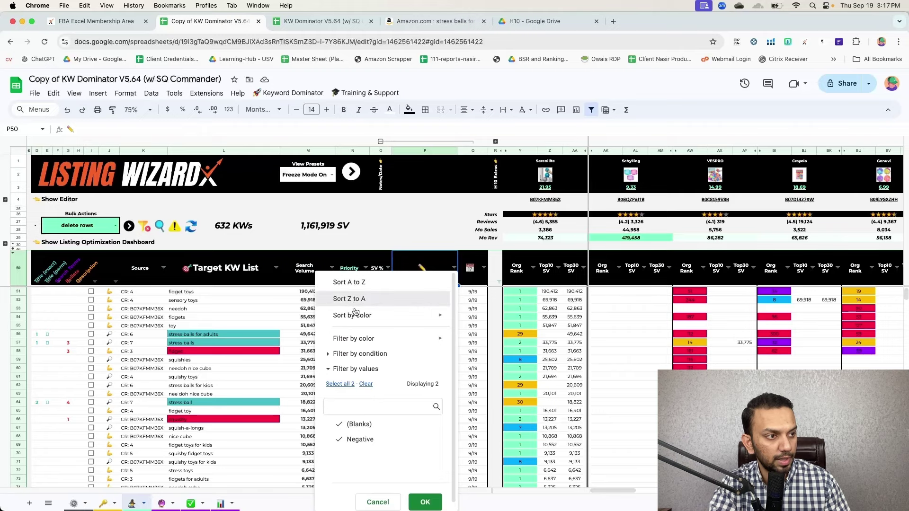
pyautogui.click(374, 300)
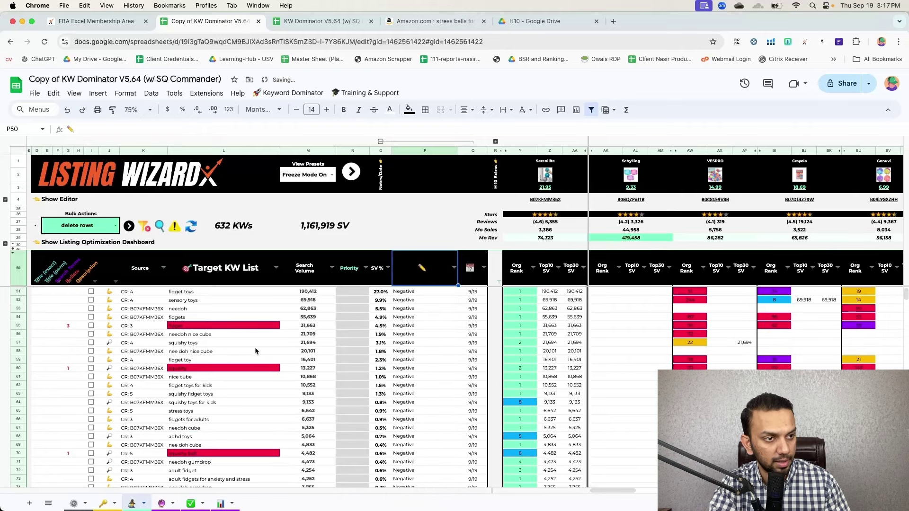
# Tick the Negative-tagged keywords in rows 51 to 154 of the target keyword list, starting from fidget toys
pyautogui.click(92, 292)
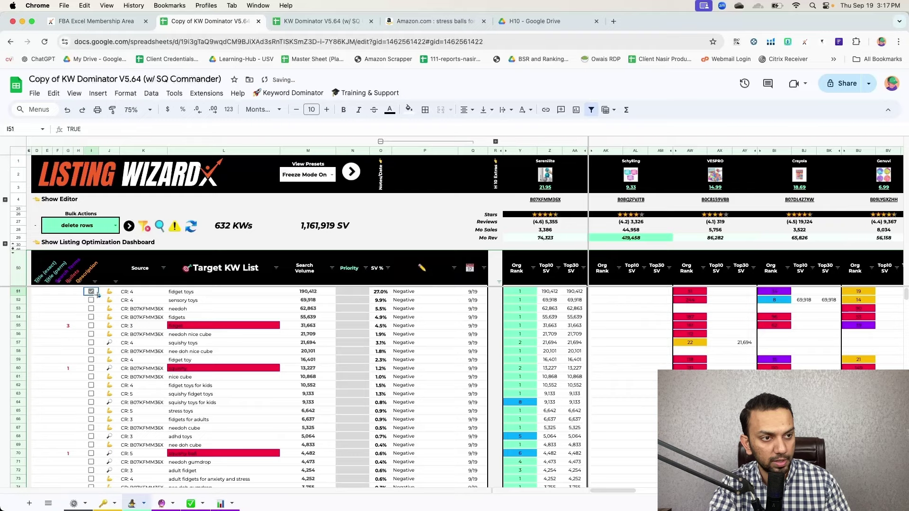
pyautogui.moveTo(98, 296); pyautogui.dragTo(100, 502)
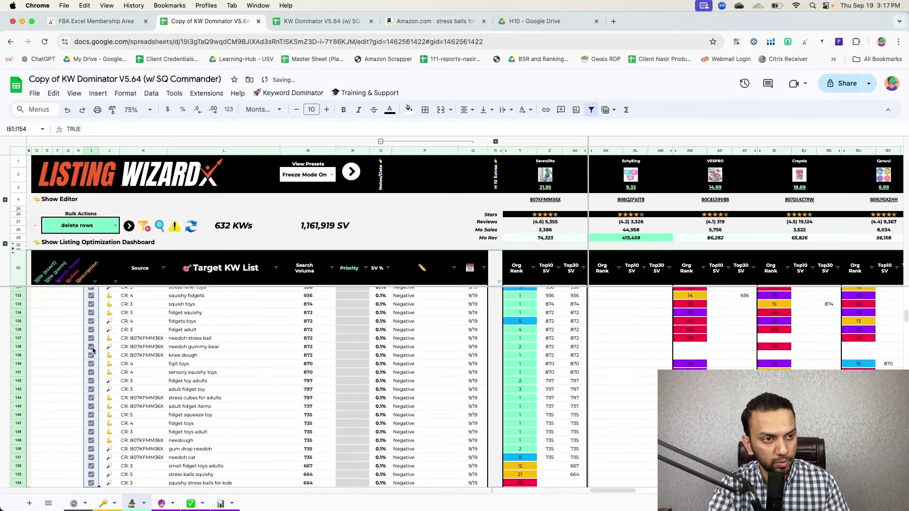
pyautogui.scroll(15, 92, 331)
pyautogui.scroll(2, 92, 310)
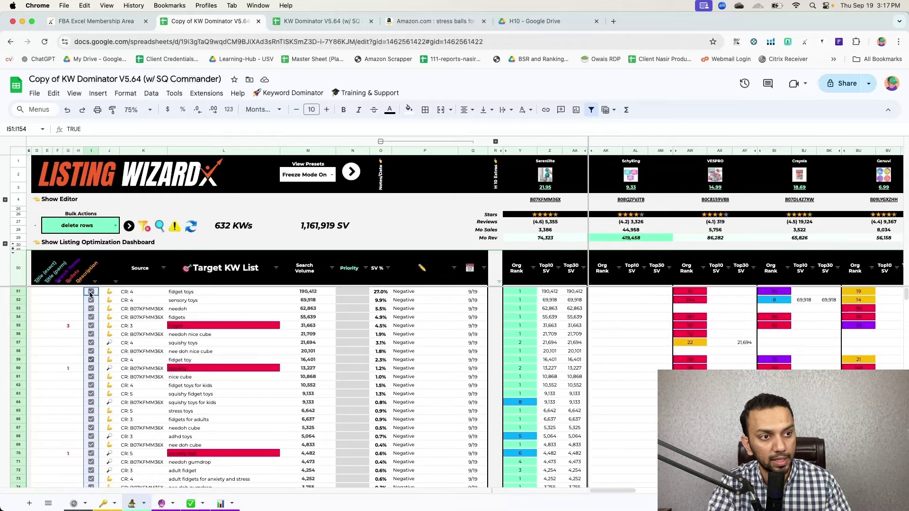
# Run the delete rows bulk action on the ticked Negative keywords
pyautogui.click(98, 227)
pyautogui.click(98, 227)
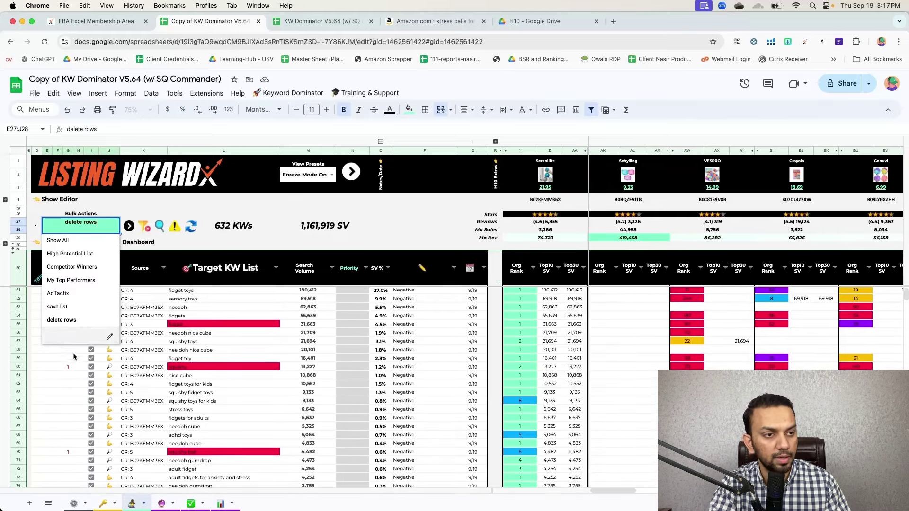
pyautogui.scroll(-1, 78, 360)
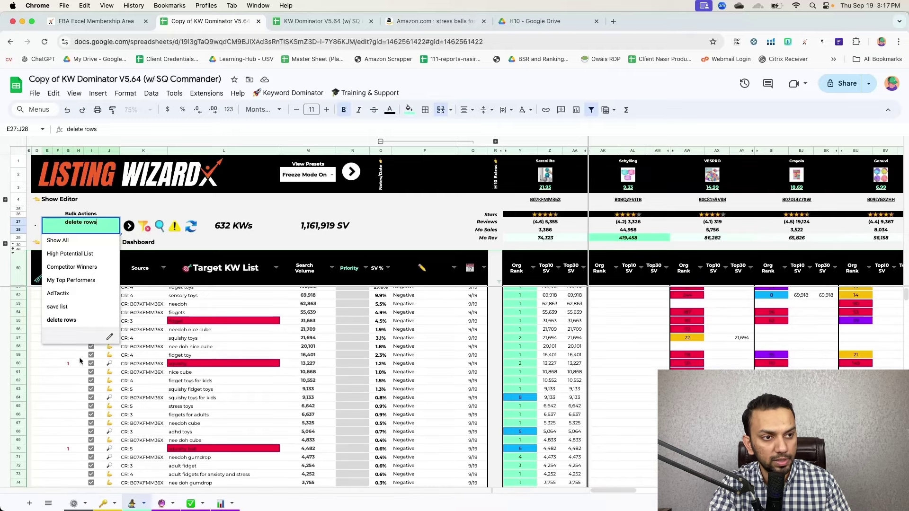
pyautogui.click(79, 369)
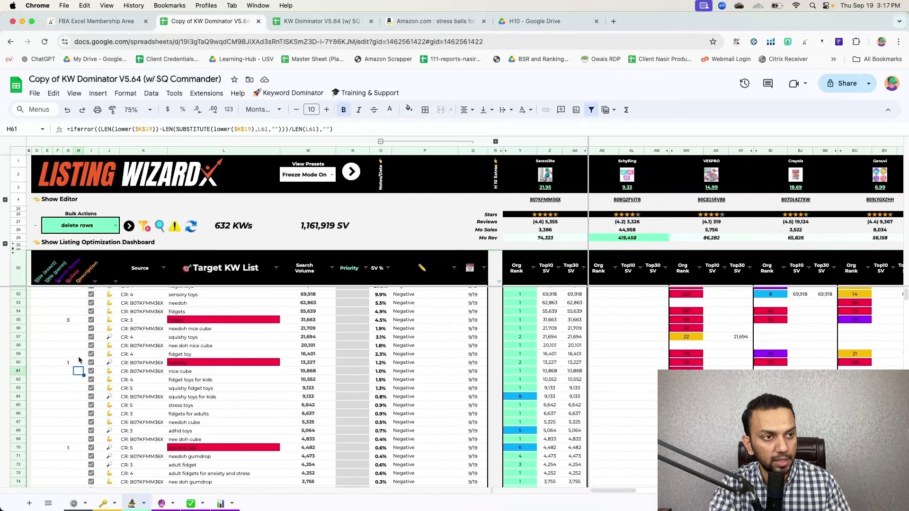
pyautogui.click(129, 226)
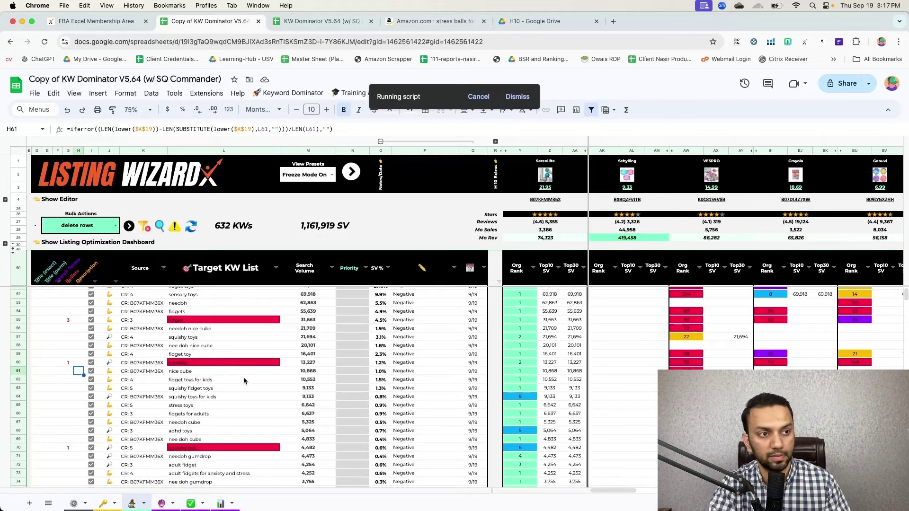
# Check the products in Amazon's hand therapy stress ball results, and run Brand Lister to fill the Listing Wizard's Brand List
pyautogui.scroll(-10, 243, 379)
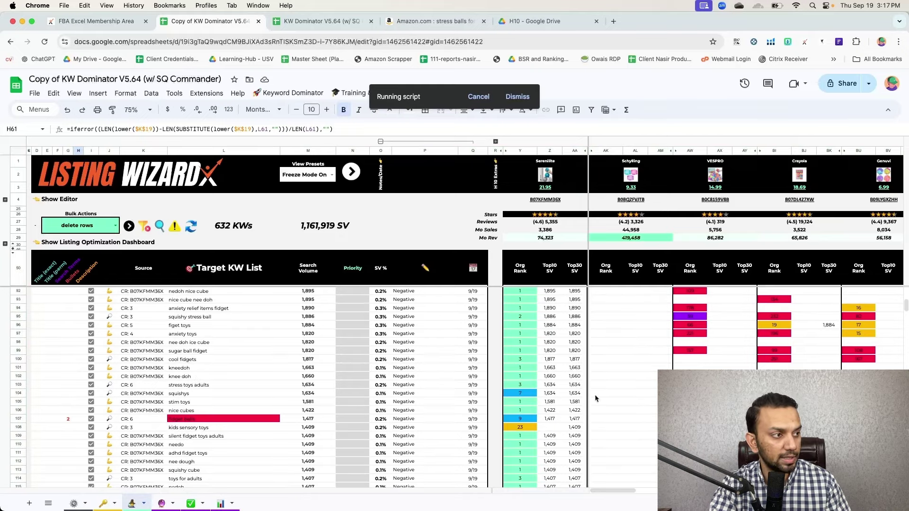
pyautogui.hscroll(5, 596, 398)
pyautogui.hscroll(10, 746, 326)
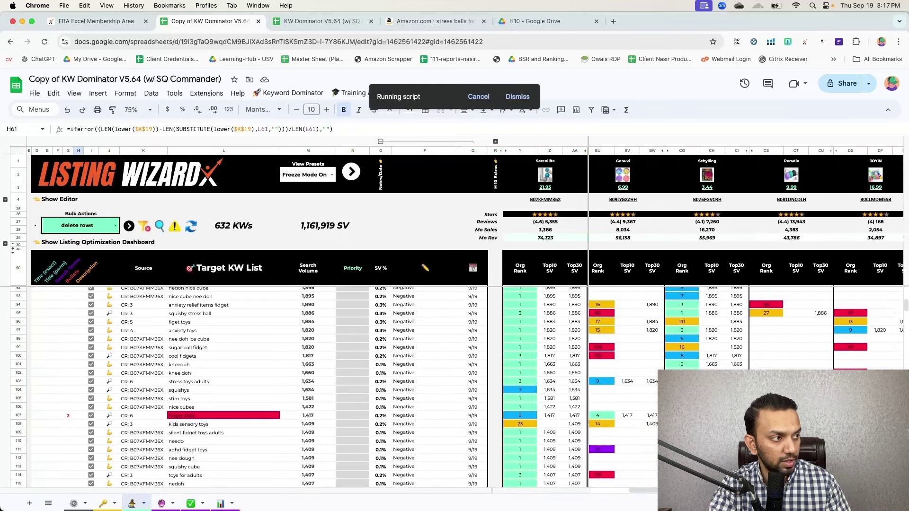
pyautogui.hscroll(10, 306, 340)
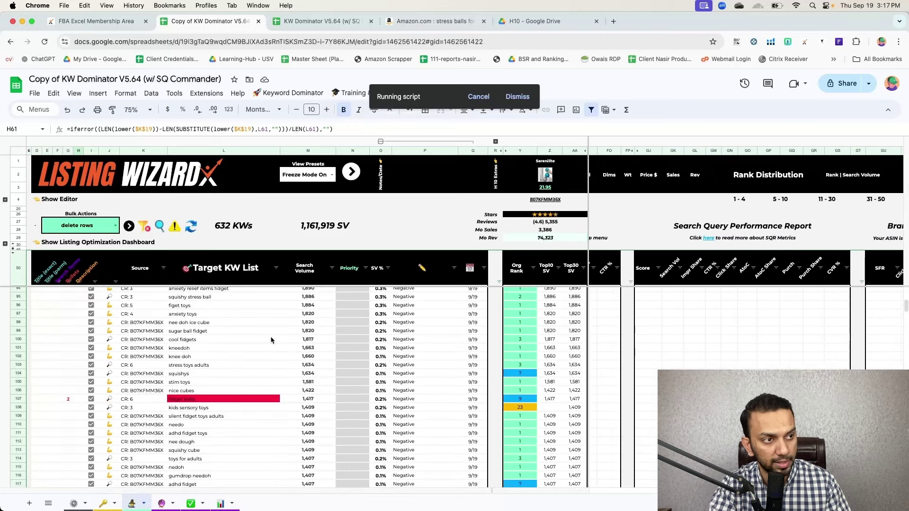
pyautogui.hscroll(5, 271, 336)
pyautogui.hscroll(2, 745, 313)
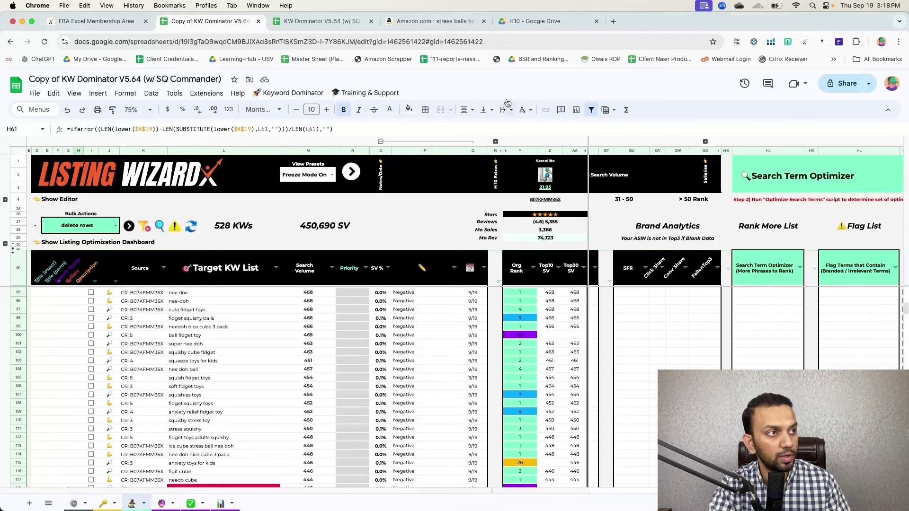
pyautogui.click(441, 24)
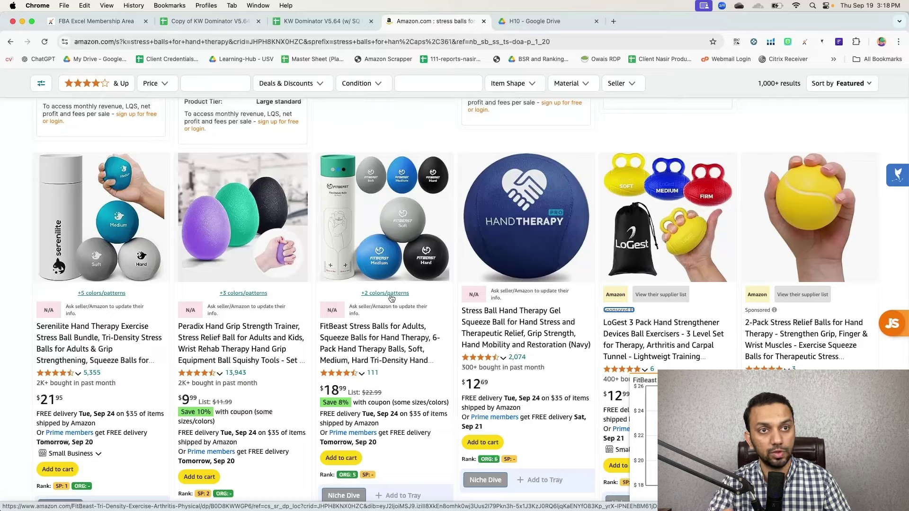
pyautogui.click(208, 21)
pyautogui.click(290, 93)
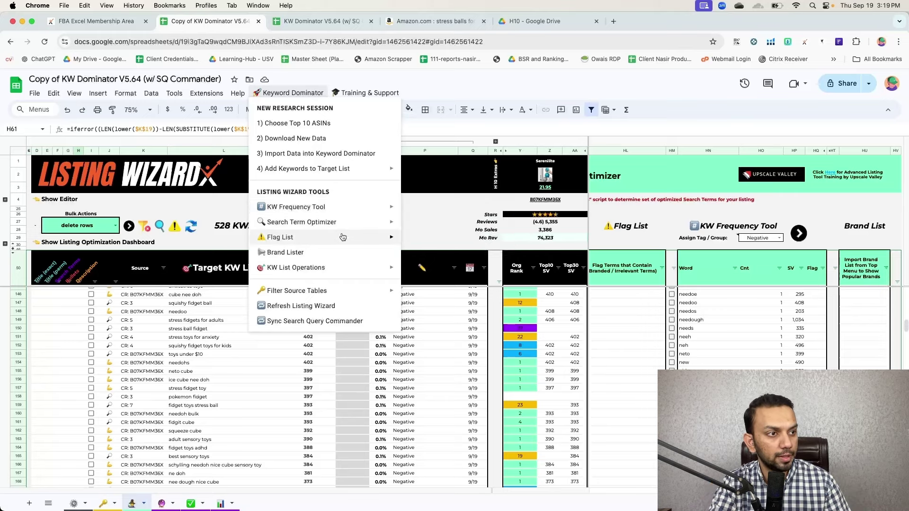
pyautogui.click(290, 253)
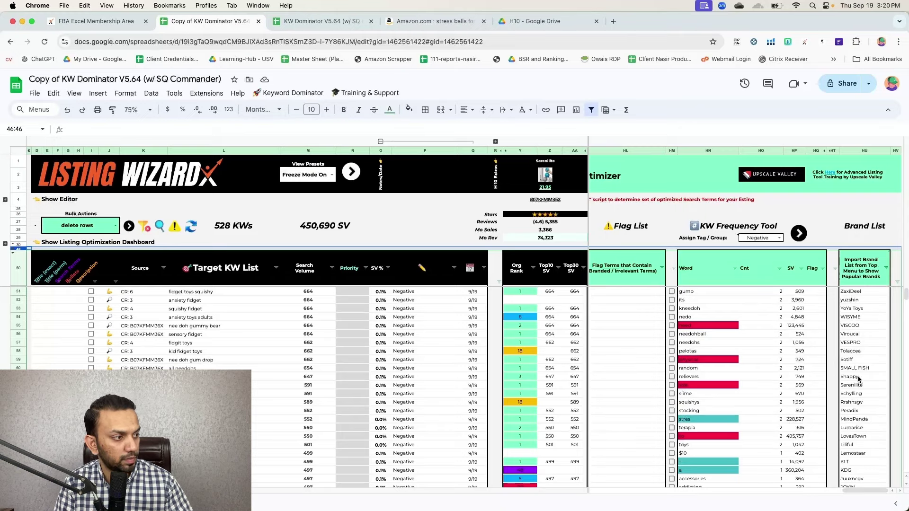
# Review the imported Brand List, checking competitor brands such as Schylling, Serenilite and MindPanda
pyautogui.click(854, 394)
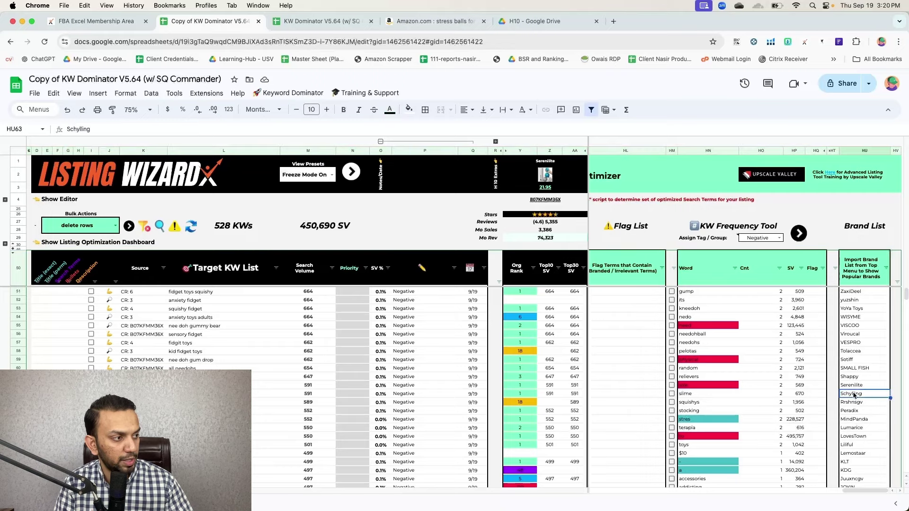
pyautogui.click(853, 387)
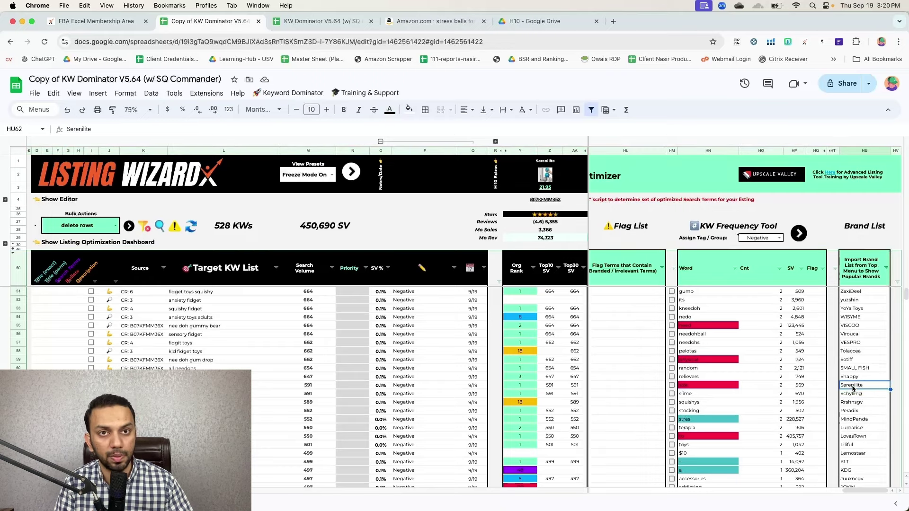
pyautogui.click(854, 419)
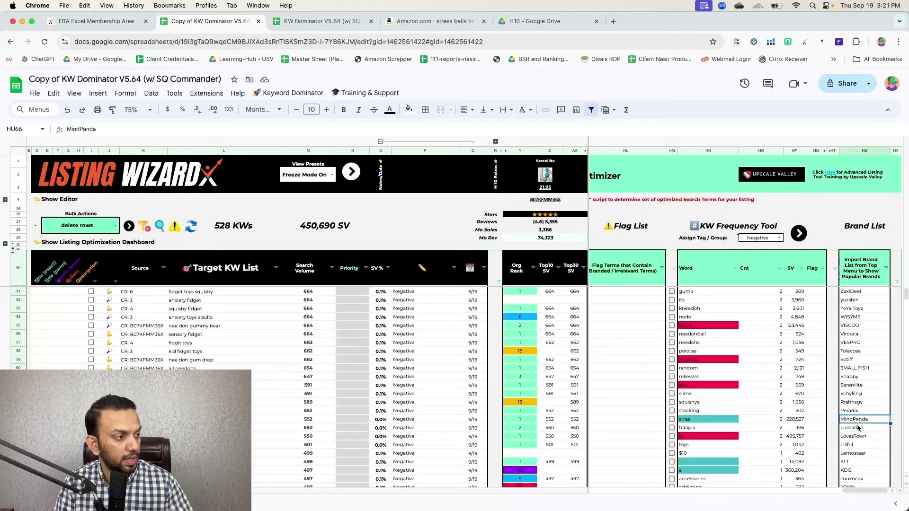
pyautogui.scroll(-3, 858, 461)
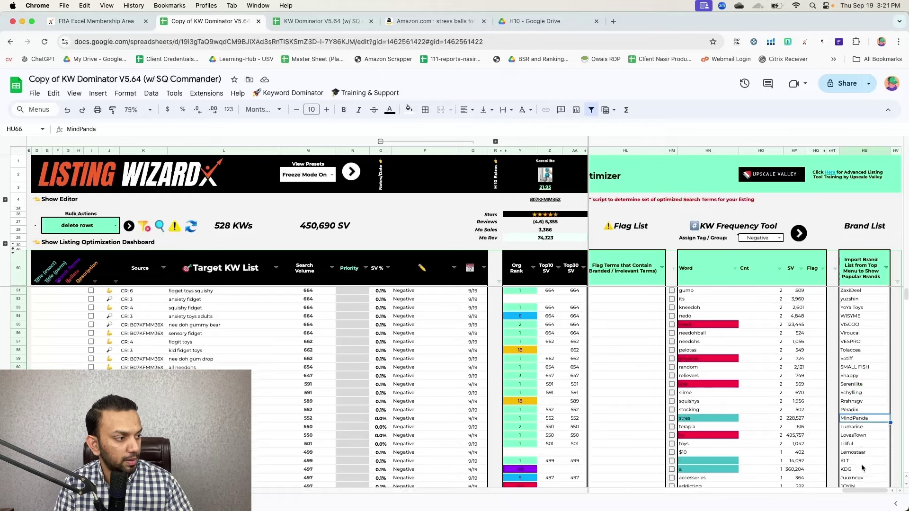
pyautogui.scroll(-1, 859, 465)
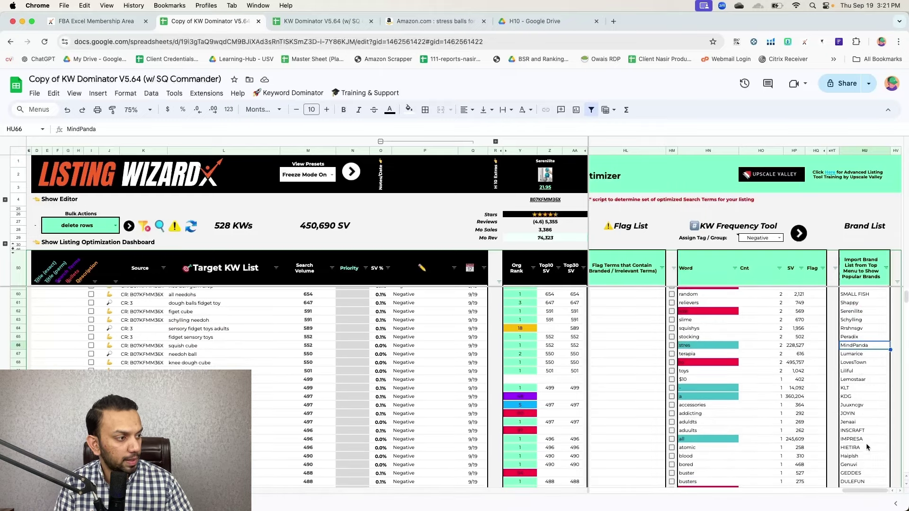
pyautogui.scroll(1, 859, 441)
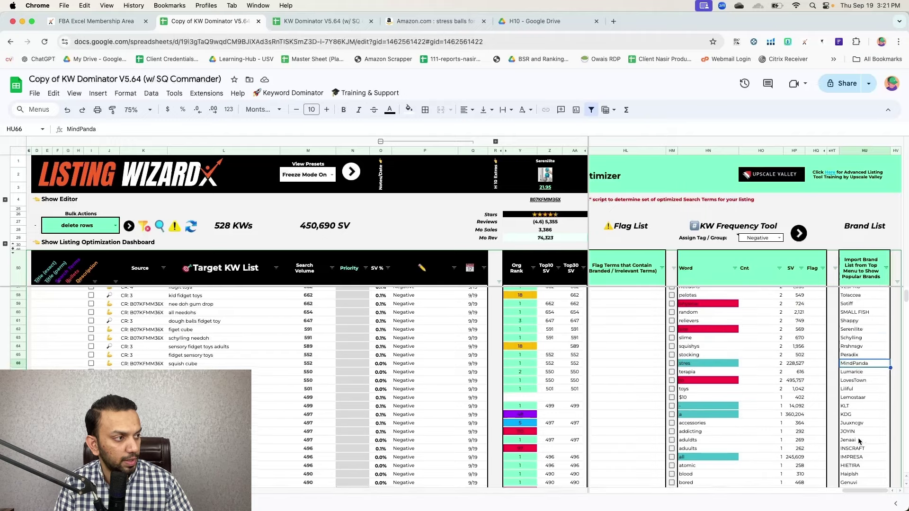
pyautogui.scroll(3, 857, 302)
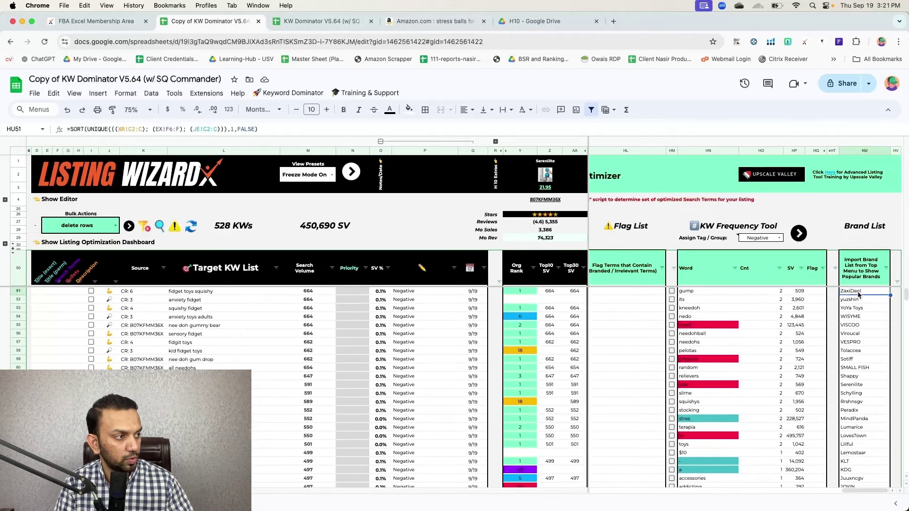
# Copy the entire Brand List, from ZaxiDeel down to AAWFHRIE
pyautogui.click(859, 292)
pyautogui.hotkey('shift', 'Down')
pyautogui.hotkey('shift', 'Down')
pyautogui.hotkey('shift', 'Down')
pyautogui.hotkey('shift', 'Down')
pyautogui.hotkey('shift', 'Down')
pyautogui.hotkey('shift', 'Down')
pyautogui.hotkey('shift', 'Down')
pyautogui.hotkey('shift', 'Down')
pyautogui.hotkey('shift', 'Down')
pyautogui.hotkey('shift', 'Down')
pyautogui.hotkey('shift', 'Down')
pyautogui.hotkey('shift', 'Down')
pyautogui.hotkey('shift', 'Down')
pyautogui.hotkey('shift', 'Down')
pyautogui.hotkey('shift', 'Down')
pyautogui.hotkey('shift', 'Down')
pyautogui.hotkey('shift', 'Down')
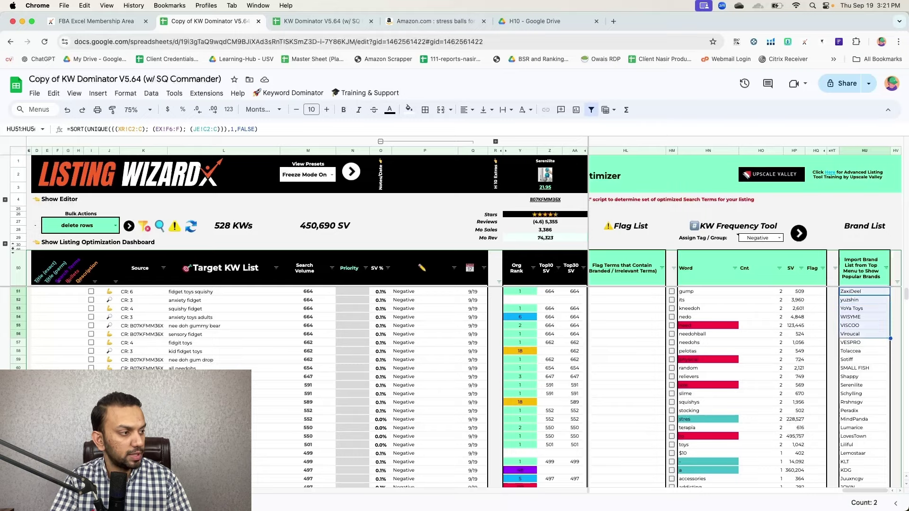
pyautogui.hotkey('shift', 'Down')
pyautogui.hotkey('shift', 'Down')
pyautogui.hotkey('shift', 'Down')
pyautogui.hotkey('shift', 'Down')
pyautogui.hotkey('shift', 'Down')
pyautogui.hotkey('shift', 'Down')
pyautogui.hotkey('shift', 'Down')
pyautogui.hotkey('shift', 'Down')
pyautogui.hotkey('shift', 'Down')
pyautogui.hotkey('shift', 'Down')
pyautogui.hotkey('shift', 'Down')
pyautogui.hotkey('shift', 'Down')
pyautogui.hotkey('shift', 'Down')
pyautogui.hotkey('shift', 'Down')
pyautogui.hotkey('shift', 'Down')
pyautogui.hotkey('shift', 'Down')
pyautogui.hotkey('shift', 'Down')
pyautogui.hotkey('shift', 'Down')
pyautogui.hotkey('shift', 'Down')
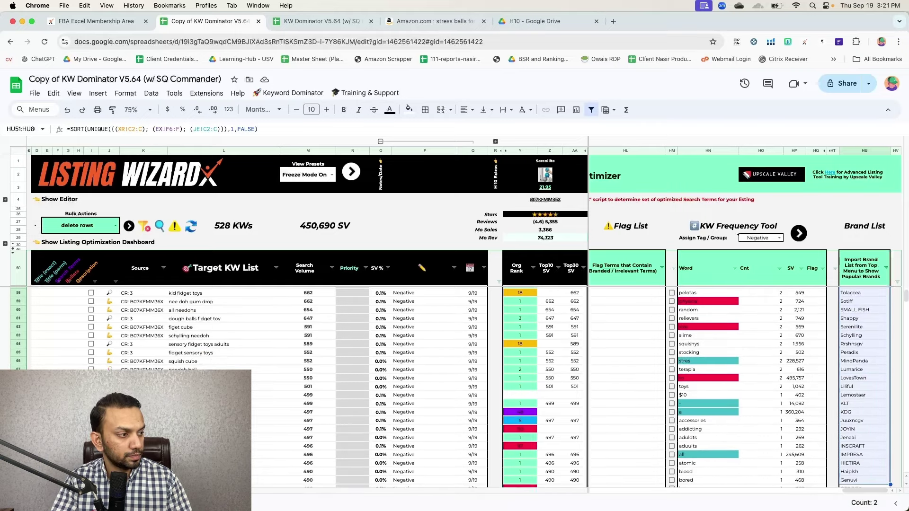
pyautogui.hotkey('shift', 'Down')
pyautogui.hotkey('shift', 'Down')
pyautogui.hotkey('shift', 'Down')
pyautogui.hotkey('shift', 'Down')
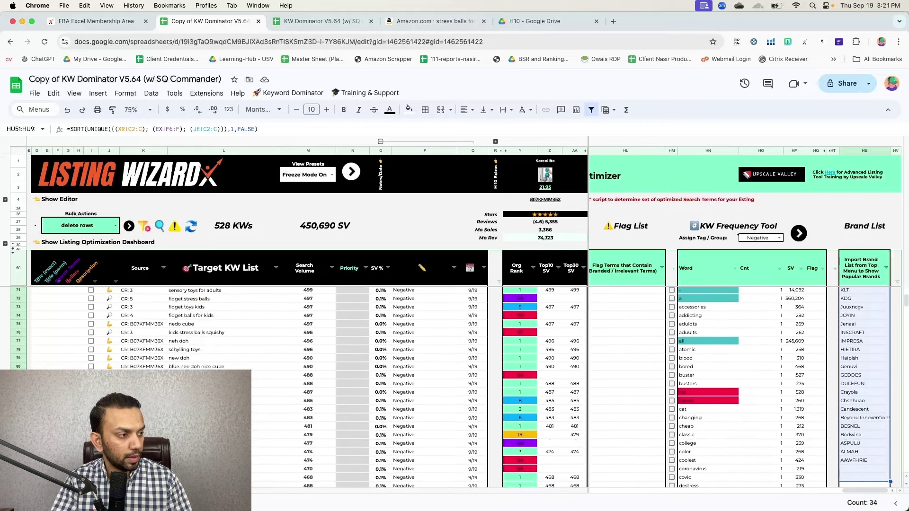
pyautogui.press('super+c')
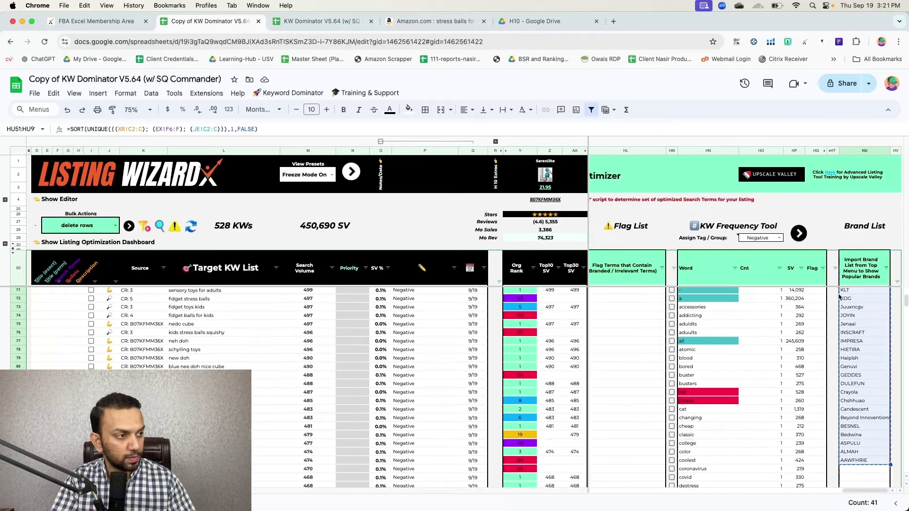
# Paste the copied brand names as values only into the Flag List's Flag Terms that Contain column, starting at row 51
pyautogui.hscroll(-5, 595, 317)
pyautogui.scroll(5, 594, 317)
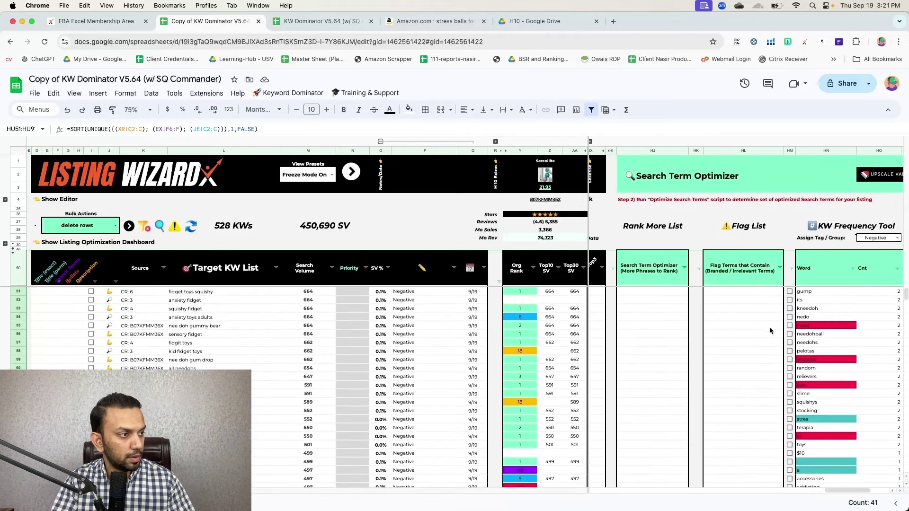
pyautogui.rightClick(721, 291)
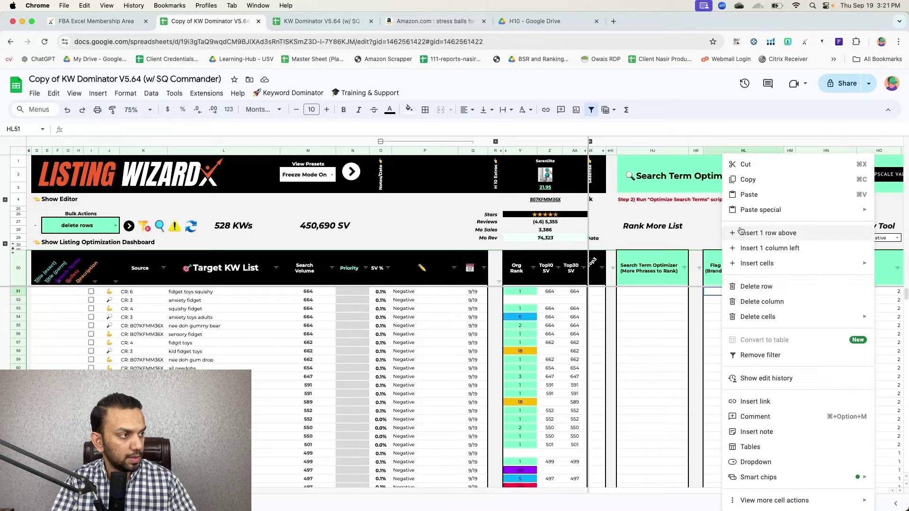
pyautogui.moveTo(745, 211)
pyautogui.click(662, 214)
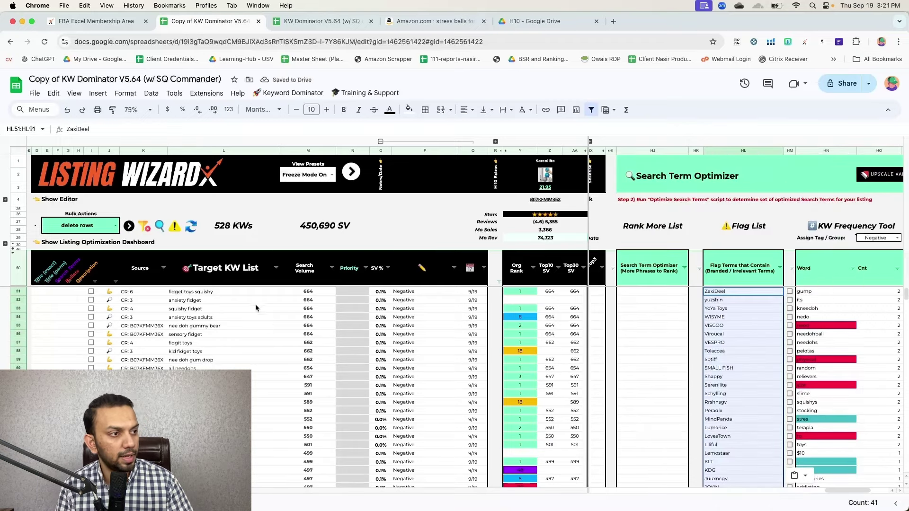
# Flag the target keywords that contain the listed brand terms, and check the flag column, briefly expanding and collapsing the H10 Extras columns
pyautogui.click(175, 229)
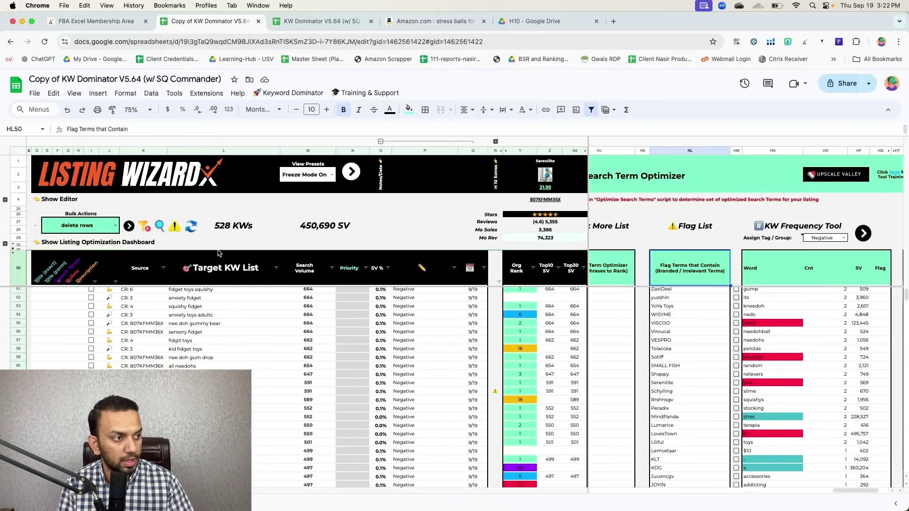
pyautogui.hscroll(-4, 722, 336)
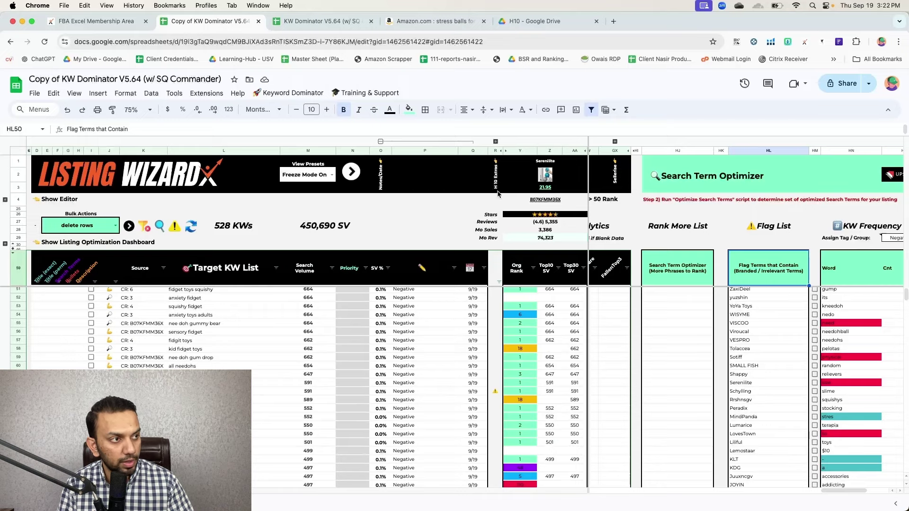
pyautogui.click(495, 142)
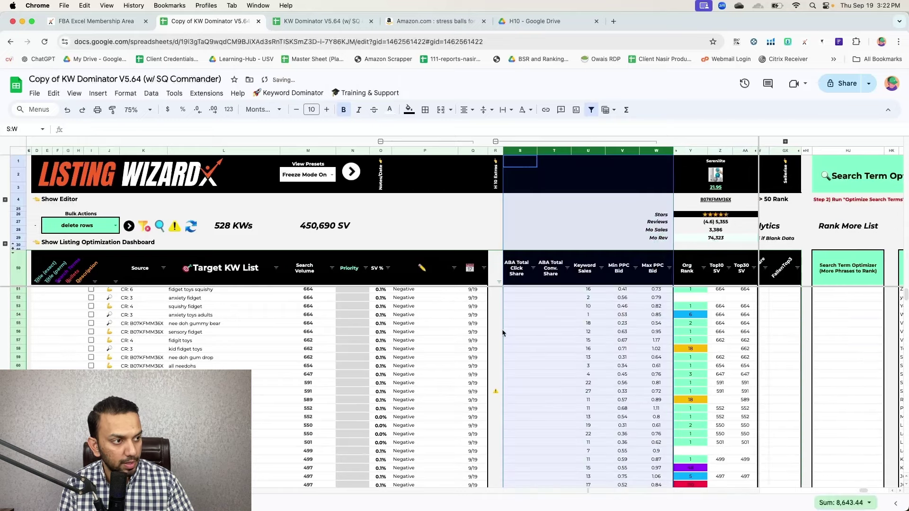
pyautogui.click(495, 142)
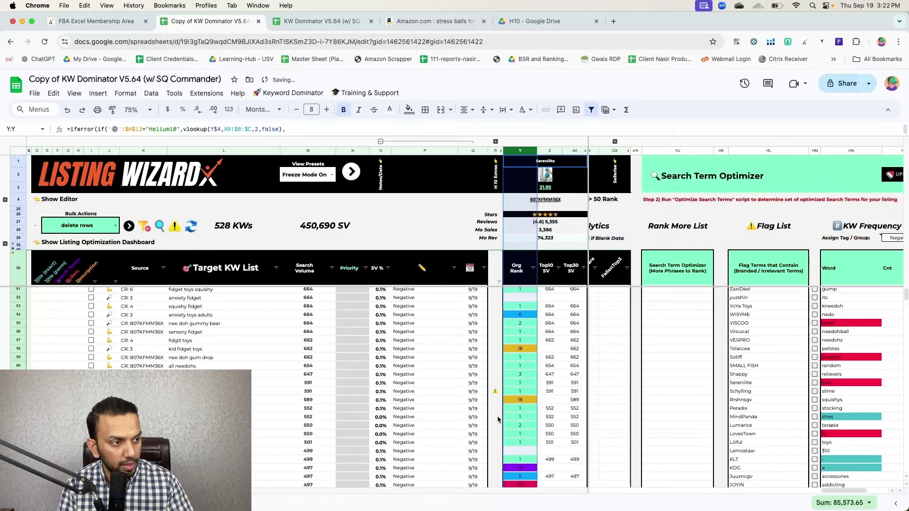
# Filter the target keywords to only the rows carrying the warning flag, and tick the checkbox of "schylling needoh"
pyautogui.click(495, 392)
pyautogui.click(497, 282)
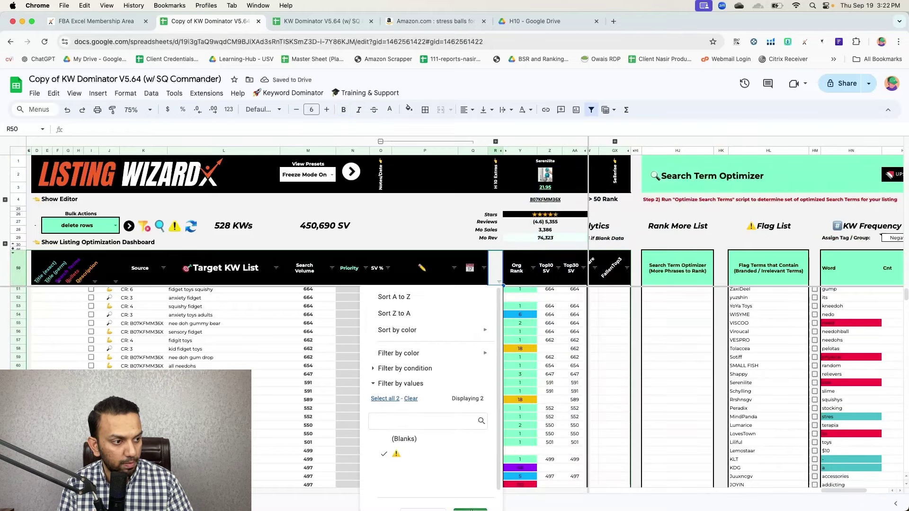
pyautogui.click(469, 509)
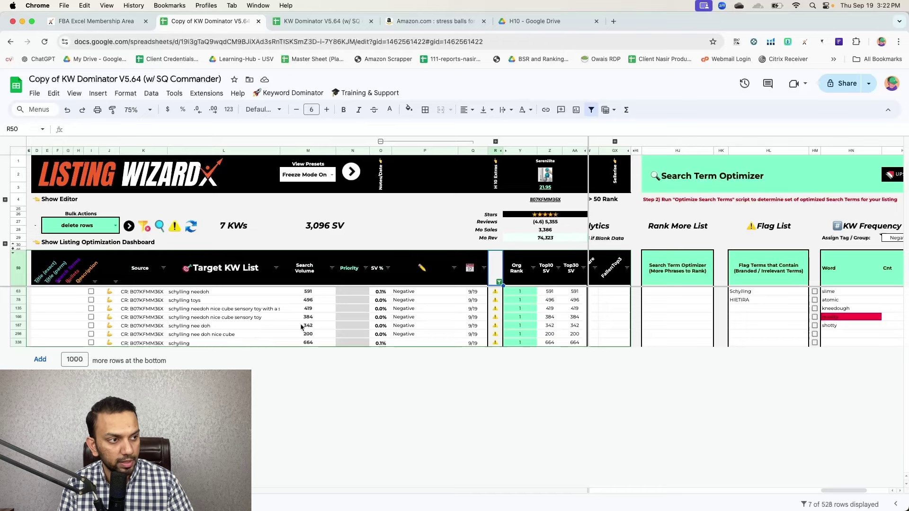
pyautogui.click(91, 291)
pyautogui.moveTo(91, 291); pyautogui.dragTo(92, 344)
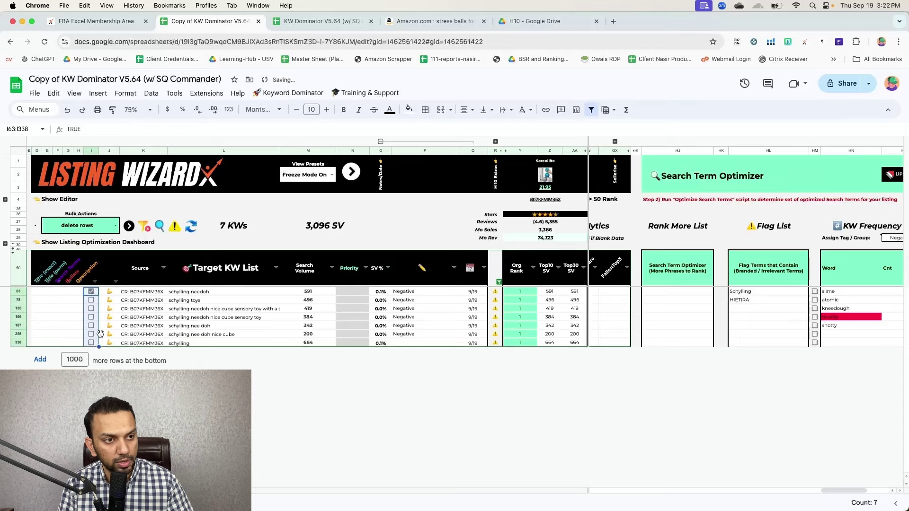
pyautogui.click(306, 327)
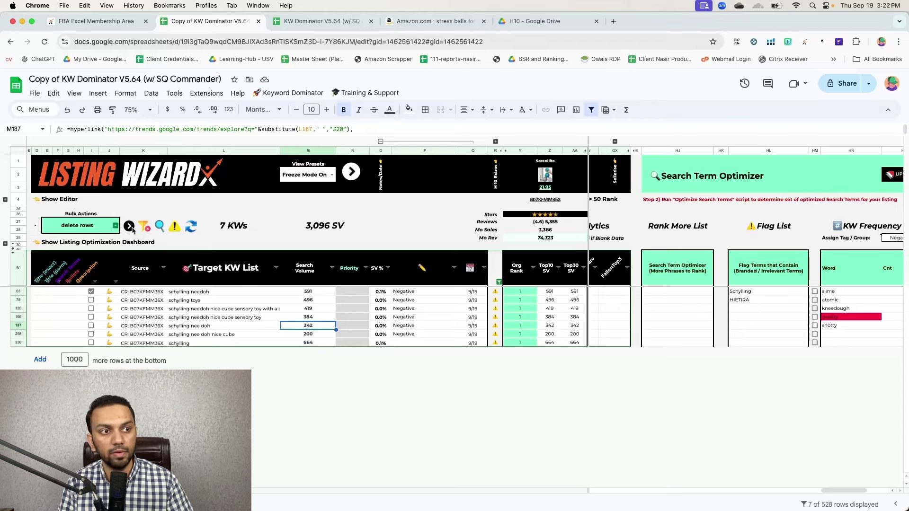
# Include both flagged and blank rows in the flag column filter again, and switch to the Cerebro sheet
pyautogui.click(498, 283)
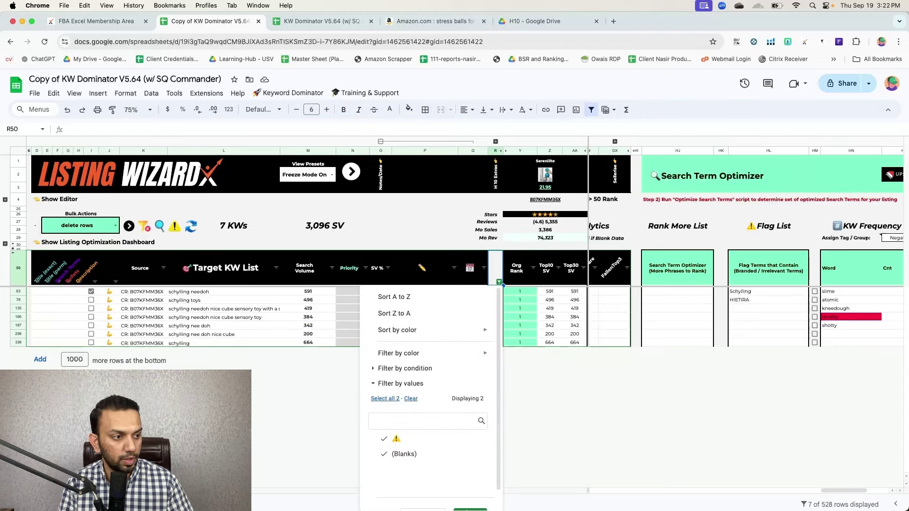
pyautogui.moveTo(478, 509)
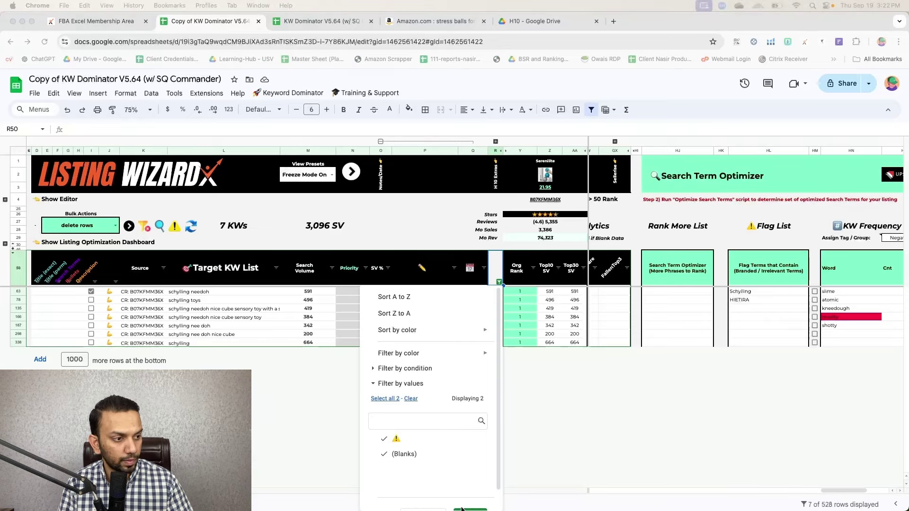
pyautogui.scroll(-1, 464, 506)
pyautogui.click(468, 498)
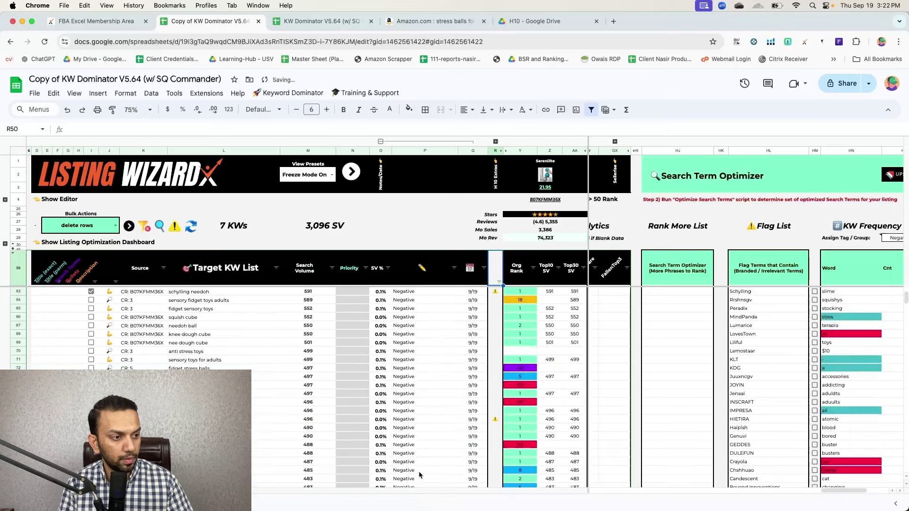
pyautogui.hscroll(5, 440, 364)
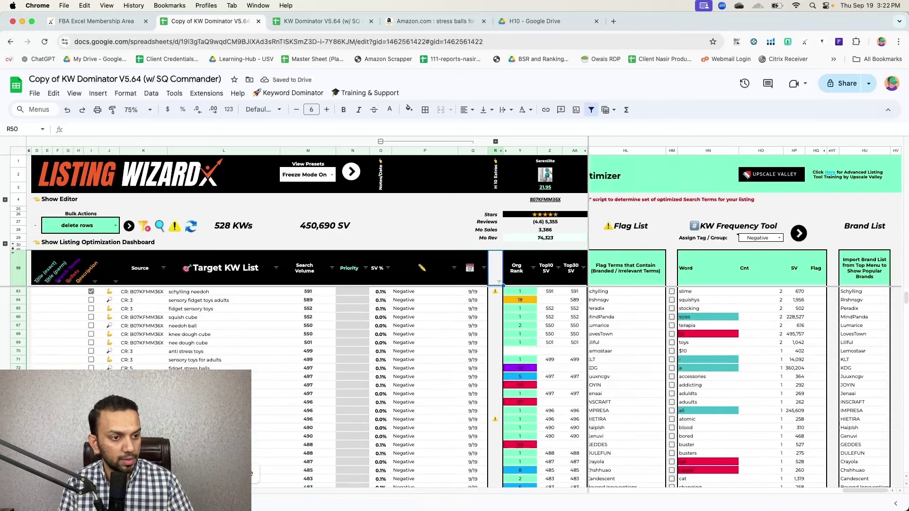
pyautogui.hotkey('alt', 'Down')
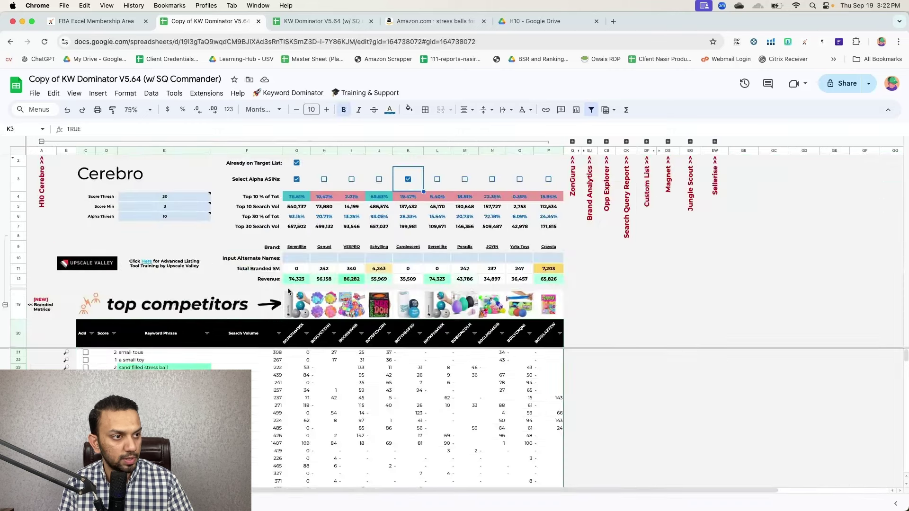
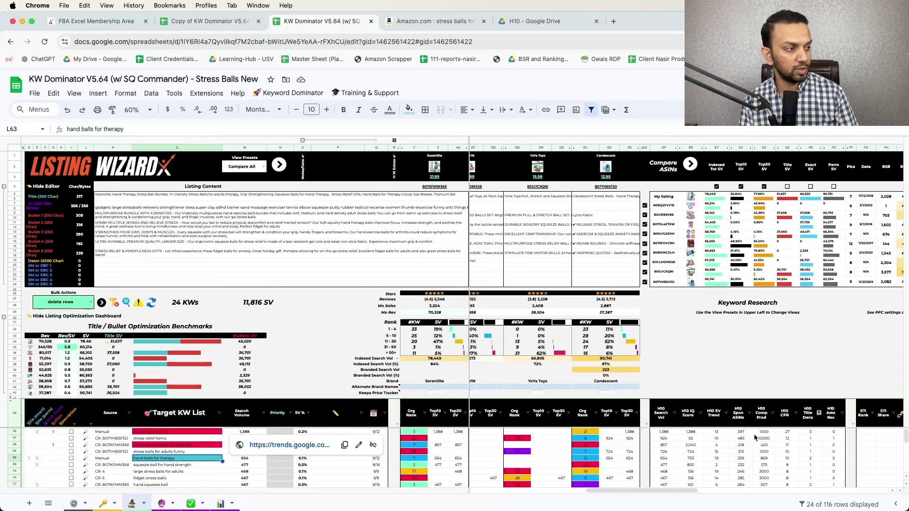
# In the Stress Balls New spreadsheet, reset the H10 Title Dens filter to all values and collapse the Listing Optimization Dashboard
pyautogui.click(818, 413)
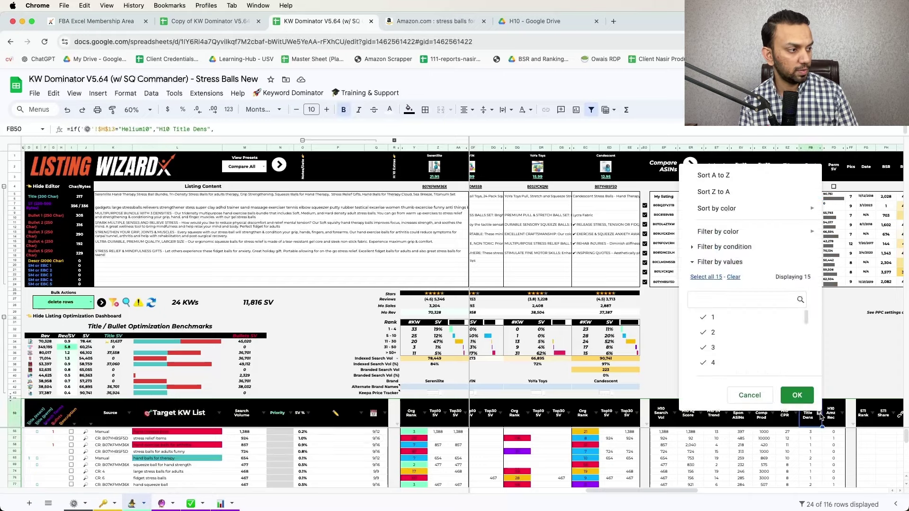
pyautogui.click(710, 276)
pyautogui.click(796, 395)
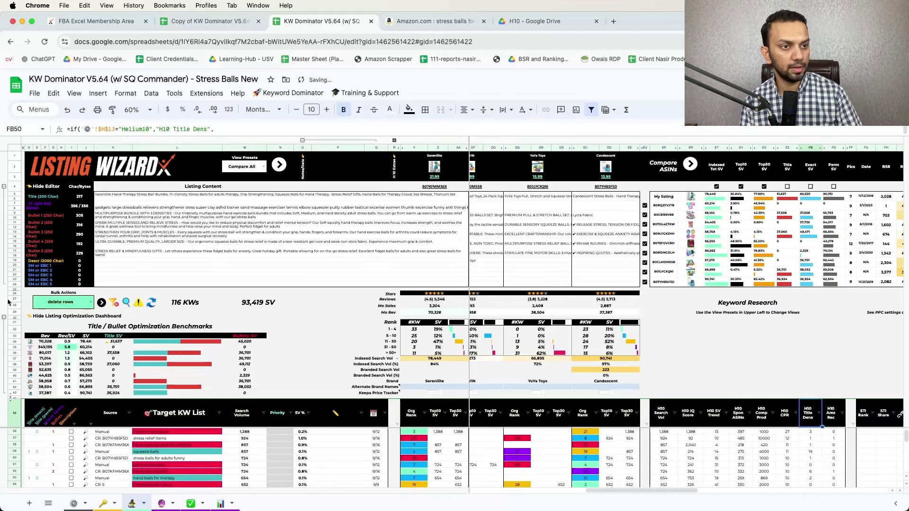
pyautogui.click(4, 318)
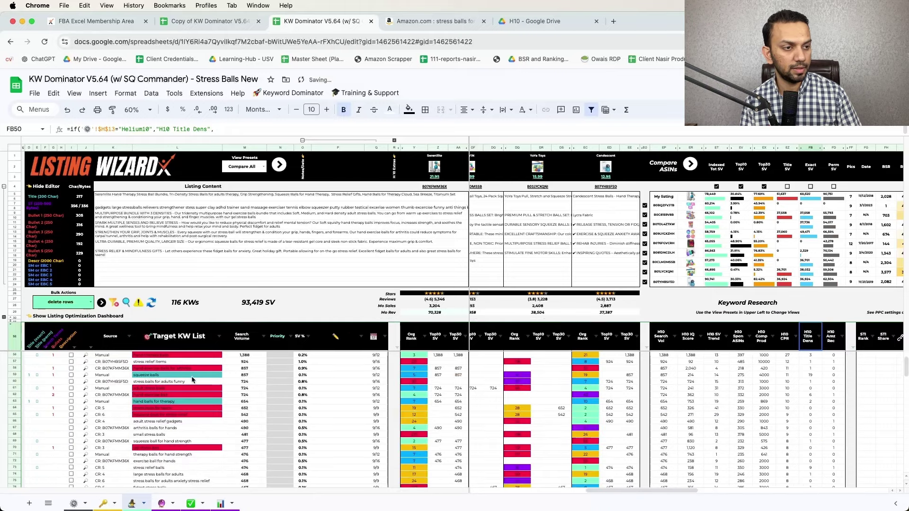
# Sort the Target KW List by white fill color so the unhighlighted keywords come first
pyautogui.scroll(2, 184, 355)
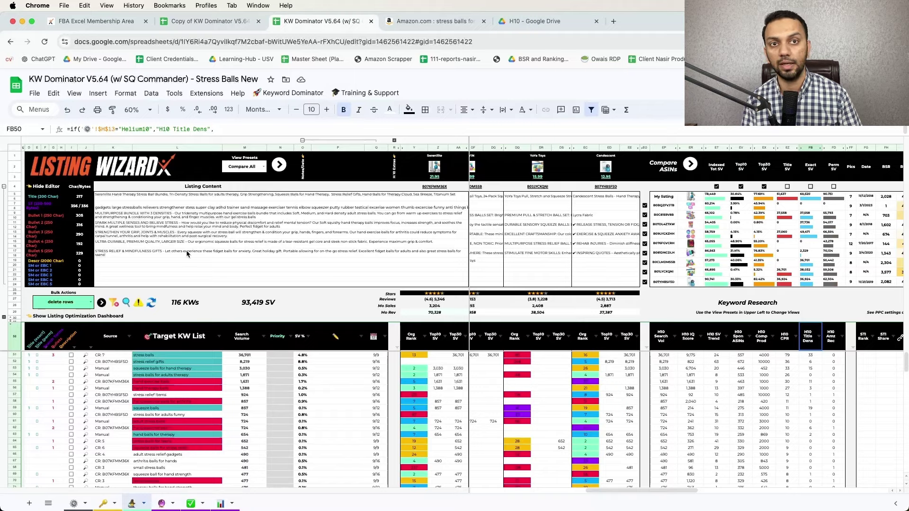
pyautogui.hscroll(-10, 203, 397)
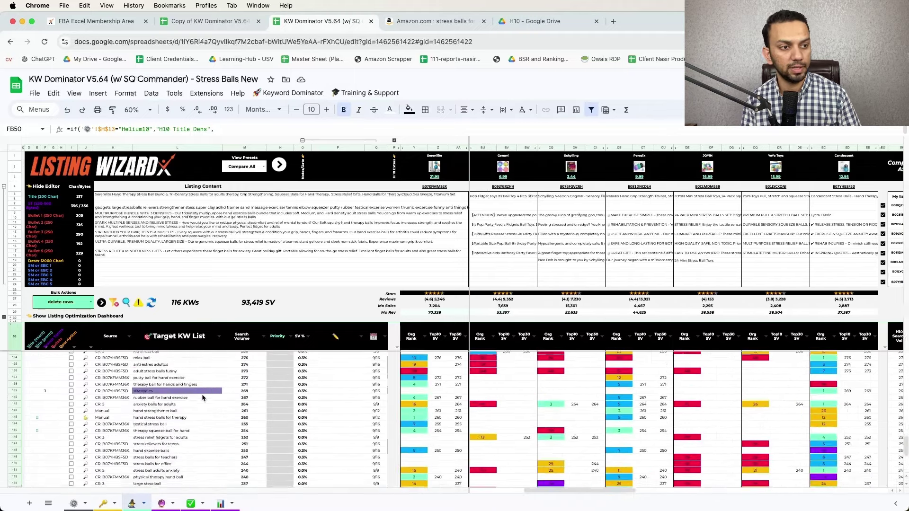
pyautogui.scroll(-15, 202, 396)
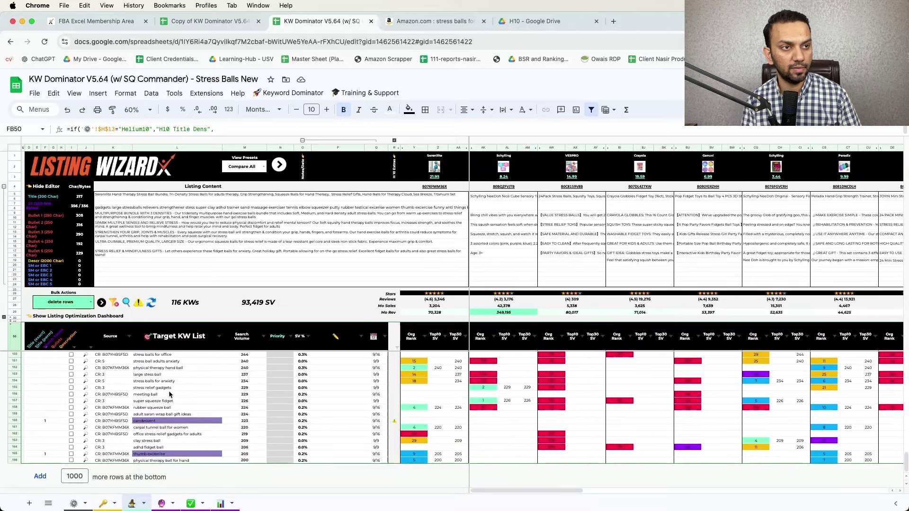
pyautogui.scroll(15, 169, 395)
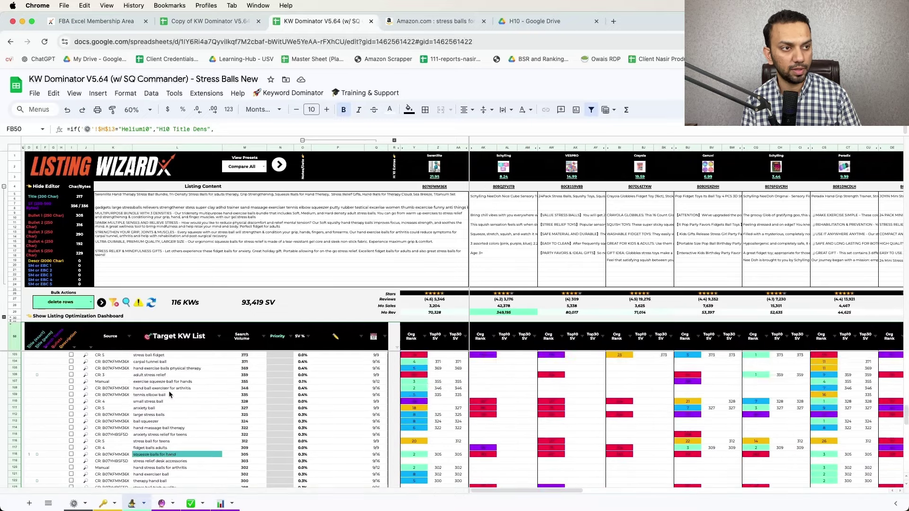
pyautogui.click(219, 338)
pyautogui.click(219, 338)
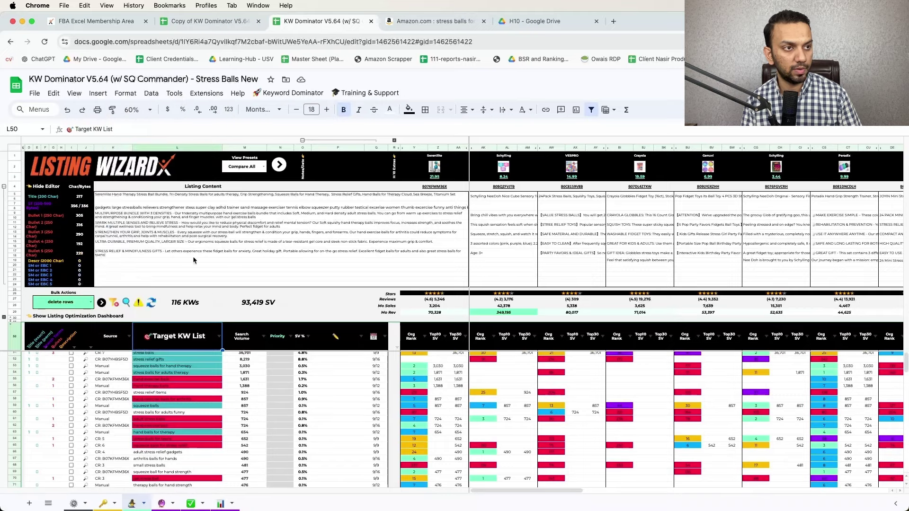
pyautogui.click(219, 338)
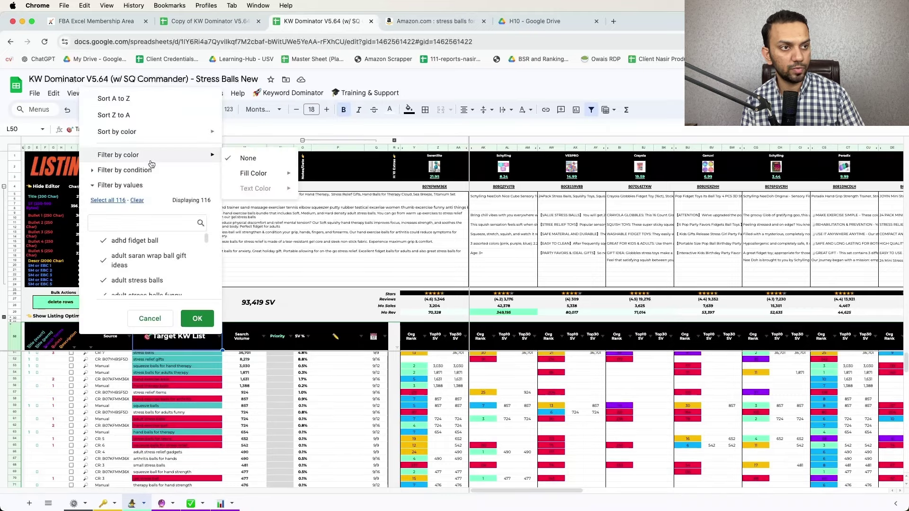
pyautogui.moveTo(141, 133)
pyautogui.moveTo(259, 138)
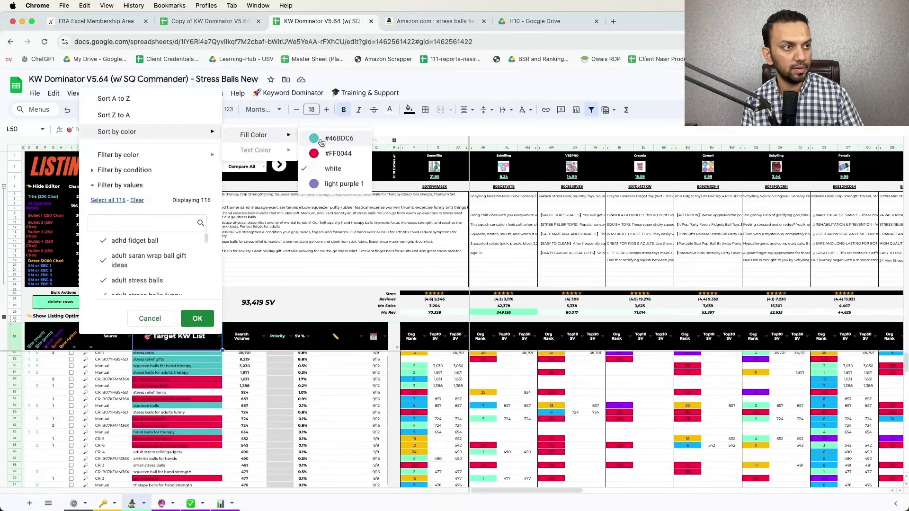
pyautogui.click(327, 165)
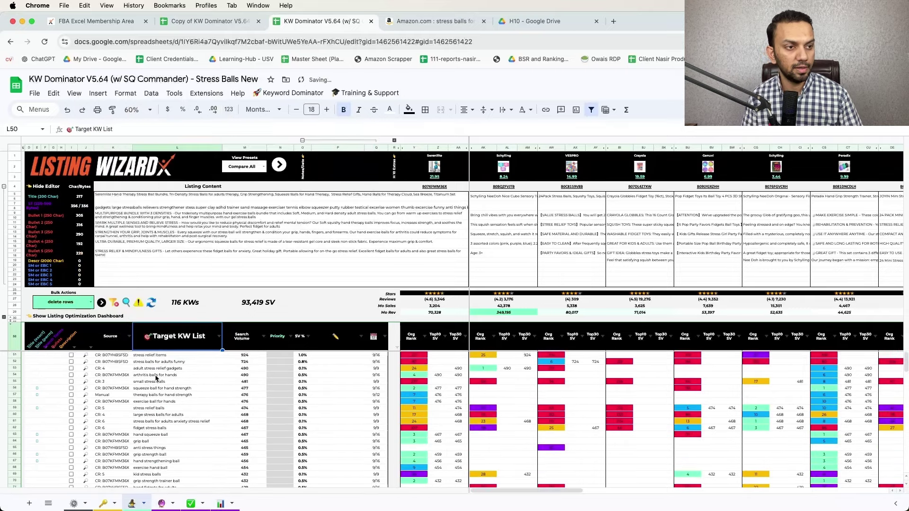
# Copy all unhighlighted target keywords, from "stress relief items" in L51 down to "physical therapy ball for hand" in L145
pyautogui.click(156, 358)
pyautogui.hotkey('shift', 'Down')
pyautogui.hotkey('shift', 'Down')
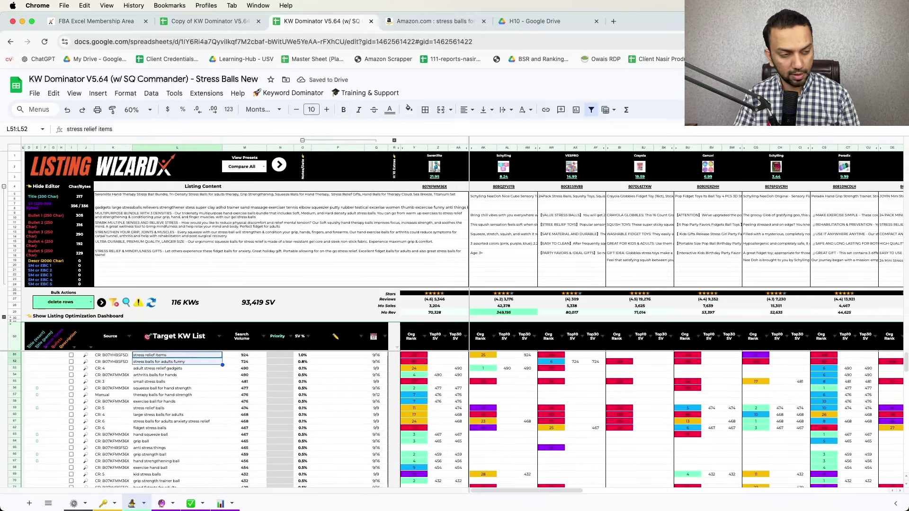
pyautogui.hotkey('shift', 'Down')
pyautogui.hotkey('shift', 'Down')
pyautogui.hotkey('shift', 'Down')
pyautogui.hotkey('shift', 'Down')
pyautogui.hotkey('shift', 'Down')
pyautogui.hotkey('shift', 'Down')
pyautogui.hotkey('shift', 'Down')
pyautogui.hotkey('shift', 'Down')
pyautogui.hotkey('shift', 'Down')
pyautogui.hotkey('shift', 'Down')
pyautogui.hotkey('shift', 'Down')
pyautogui.hotkey('shift', 'Down')
pyautogui.hotkey('shift', 'Down')
pyautogui.hotkey('shift', 'Down')
pyautogui.hotkey('shift', 'Down')
pyautogui.hotkey('shift', 'Down')
pyautogui.hotkey('shift', 'Down')
pyautogui.hotkey('shift', 'Down')
pyautogui.hotkey('shift', 'Down')
pyautogui.hotkey('shift', 'Down')
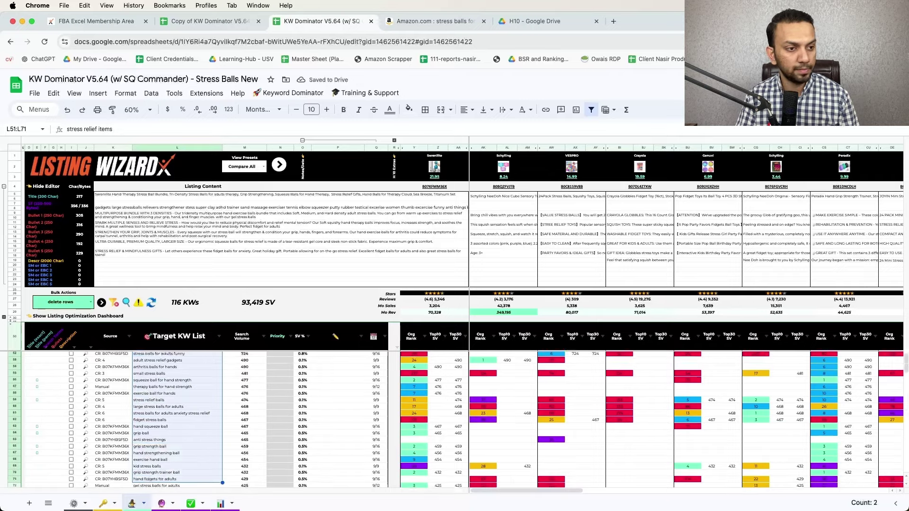
pyautogui.hotkey('shift', 'Down')
pyautogui.hotkey('shift', 'Down')
pyautogui.hotkey('shift', 'Down')
pyautogui.hotkey('shift', 'Down')
pyautogui.hotkey('shift', 'Down')
pyautogui.hotkey('shift', 'Down')
pyautogui.hotkey('shift', 'Down')
pyautogui.hotkey('shift', 'Down')
pyautogui.hotkey('shift', 'Down')
pyautogui.hotkey('shift', 'Down')
pyautogui.hotkey('shift', 'Down')
pyautogui.hotkey('shift', 'Down')
pyautogui.hotkey('shift', 'Down')
pyautogui.hotkey('shift', 'Down')
pyautogui.hotkey('shift', 'Down')
pyautogui.hotkey('shift', 'Down')
pyautogui.hotkey('shift', 'Down')
pyautogui.hotkey('shift', 'Down')
pyautogui.hotkey('shift', 'Down')
pyautogui.hotkey('shift', 'Down')
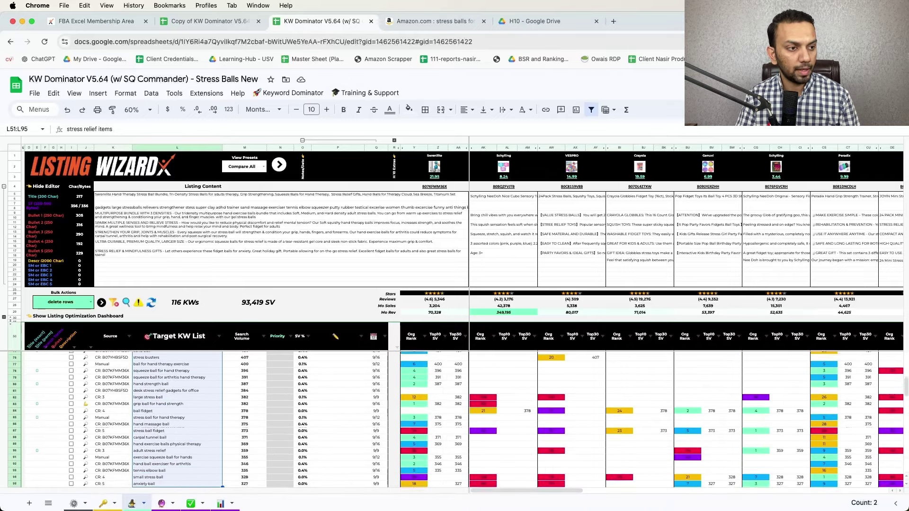
pyautogui.hotkey('shift', 'Down')
pyautogui.hotkey('shift', 'Down')
pyautogui.hotkey('shift', 'Down')
pyautogui.hotkey('shift', 'Down')
pyautogui.hotkey('shift', 'Down')
pyautogui.hotkey('shift', 'Down')
pyautogui.hotkey('shift', 'Down')
pyautogui.hotkey('shift', 'Down')
pyautogui.hotkey('shift', 'Down')
pyautogui.hotkey('shift', 'Down')
pyautogui.hotkey('shift', 'Down')
pyautogui.hotkey('shift', 'Down')
pyautogui.hotkey('shift', 'Down')
pyautogui.hotkey('shift', 'Down')
pyautogui.hotkey('shift', 'Down')
pyautogui.hotkey('shift', 'Down')
pyautogui.hotkey('shift', 'Down')
pyautogui.hotkey('shift', 'Down')
pyautogui.hotkey('shift', 'Down')
pyautogui.hotkey('shift', 'Down')
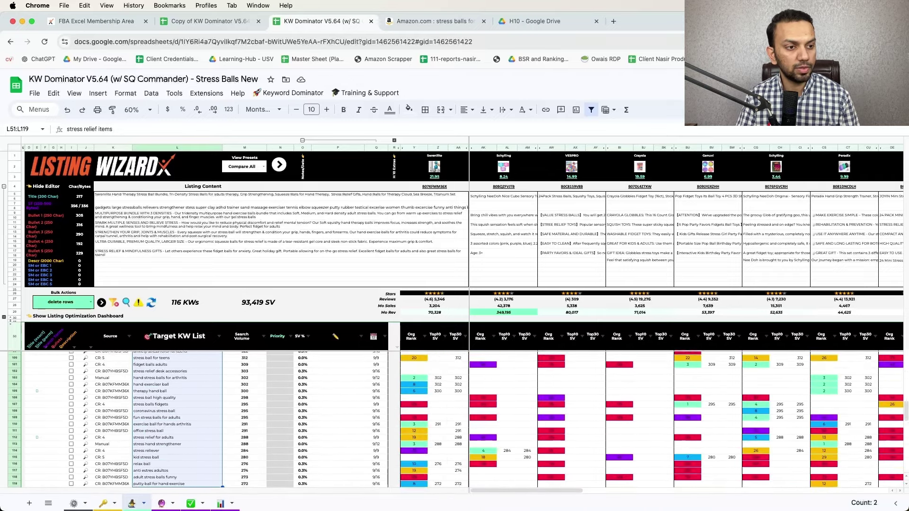
pyautogui.hotkey('shift', 'Down')
pyautogui.hotkey('shift', 'Down')
pyautogui.hotkey('shift', 'Down')
pyautogui.hotkey('shift', 'Down')
pyautogui.hotkey('shift', 'Down')
pyautogui.hotkey('shift', 'Down')
pyautogui.hotkey('shift', 'Down')
pyautogui.hotkey('shift', 'Down')
pyautogui.hotkey('shift', 'Down')
pyautogui.hotkey('shift', 'Down')
pyautogui.hotkey('shift', 'Down')
pyautogui.hotkey('shift', 'Down')
pyautogui.hotkey('shift', 'Down')
pyautogui.hotkey('shift', 'Down')
pyautogui.hotkey('shift', 'Down')
pyautogui.hotkey('shift', 'Down')
pyautogui.hotkey('shift', 'Down')
pyautogui.hotkey('shift', 'Down')
pyautogui.hotkey('shift', 'Down')
pyautogui.hotkey('shift', 'Down')
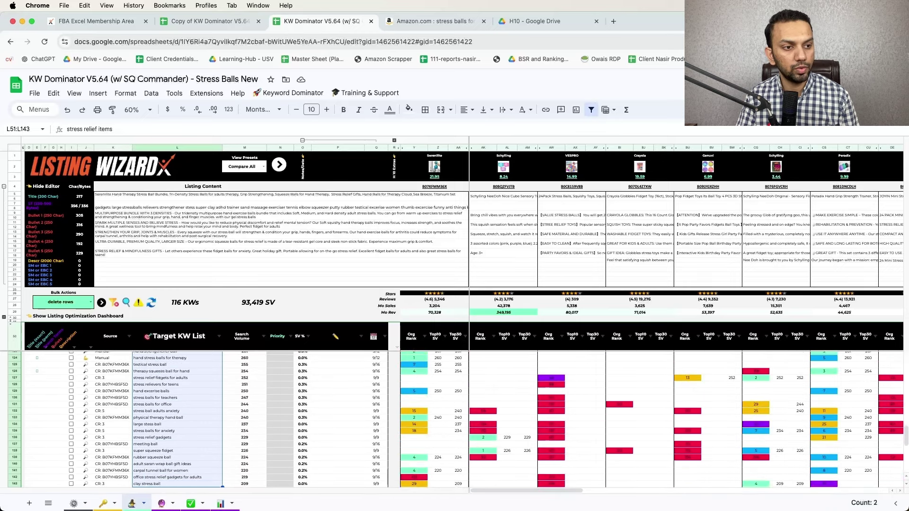
pyautogui.hotkey('shift', 'Up')
pyautogui.hotkey('shift', 'Up')
pyautogui.hotkey('shift', 'Up')
pyautogui.hotkey('shift', 'Up')
pyautogui.hotkey('shift', 'Up')
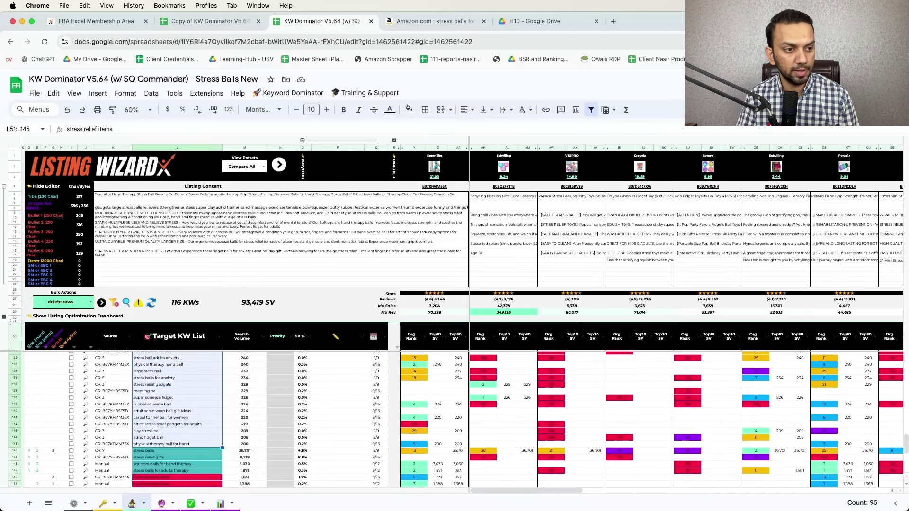
pyautogui.hotkey('shift', 'Down')
pyautogui.press('super+c')
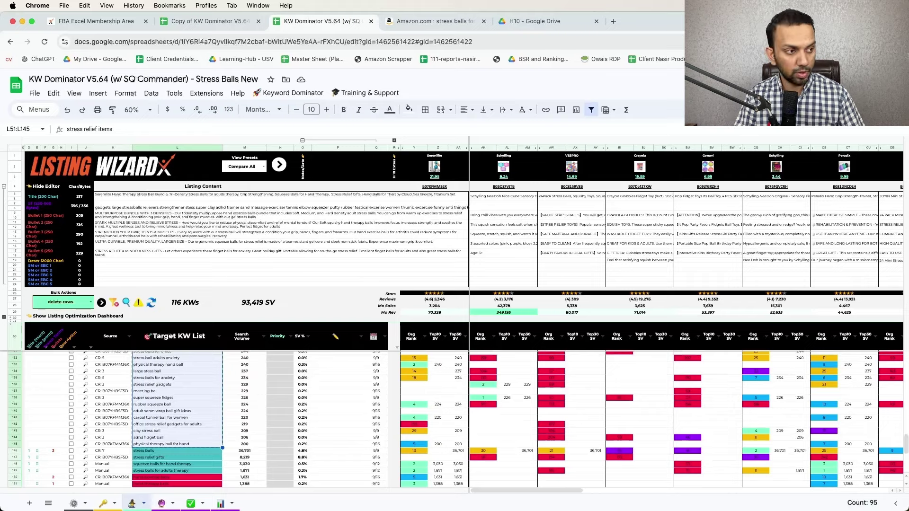
# Paste the copied keywords as values only into the Rank More List's Search Term Optimizer column, starting at row 51
pyautogui.hscroll(15, 687, 409)
pyautogui.scroll(-3, 687, 410)
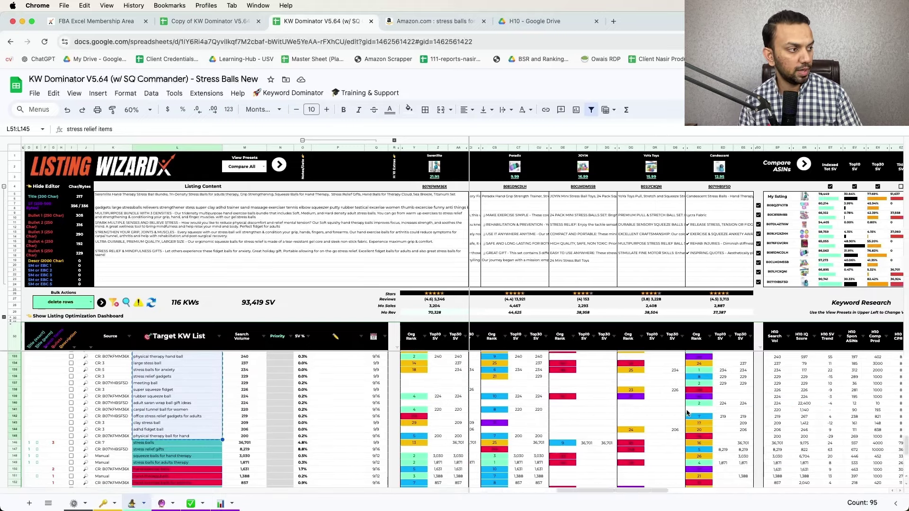
pyautogui.hscroll(15, 687, 410)
pyautogui.scroll(-3, 687, 411)
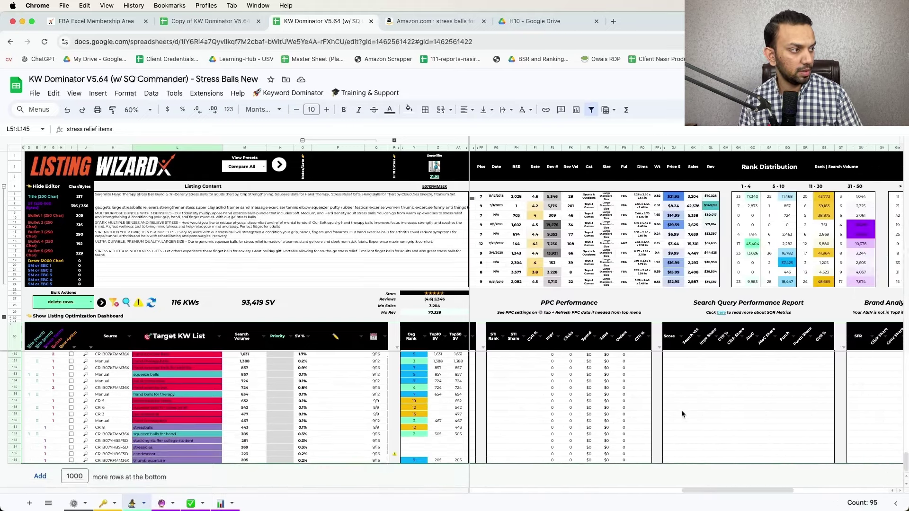
pyautogui.hscroll(2, 683, 412)
pyautogui.scroll(15, 738, 398)
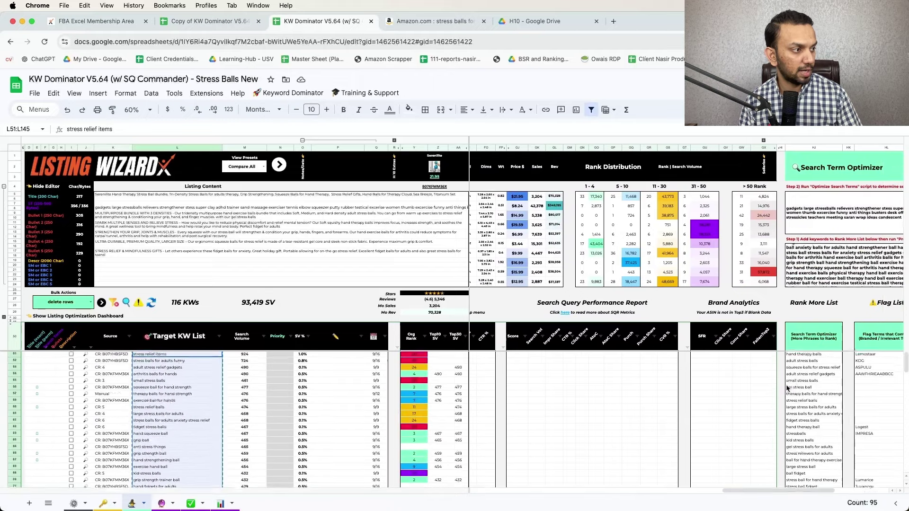
pyautogui.hscroll(3, 737, 382)
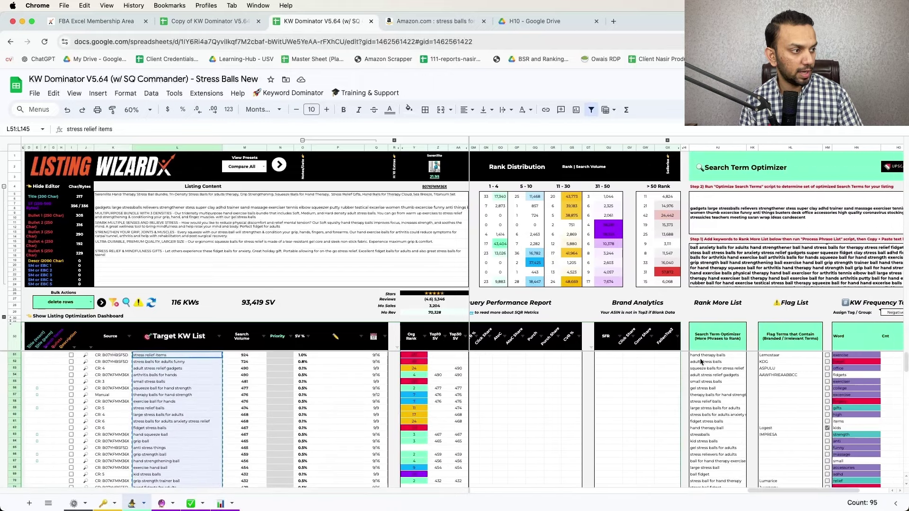
pyautogui.rightClick(699, 357)
pyautogui.moveTo(698, 214)
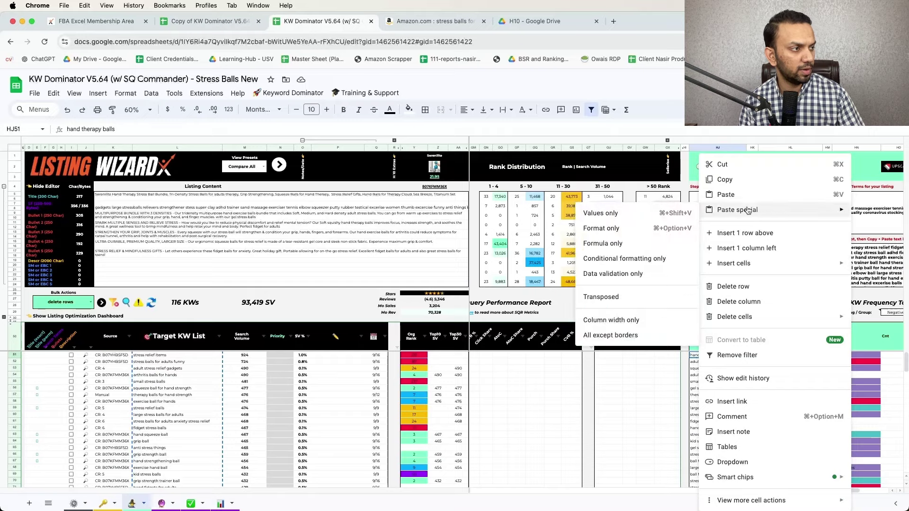
pyautogui.click(618, 217)
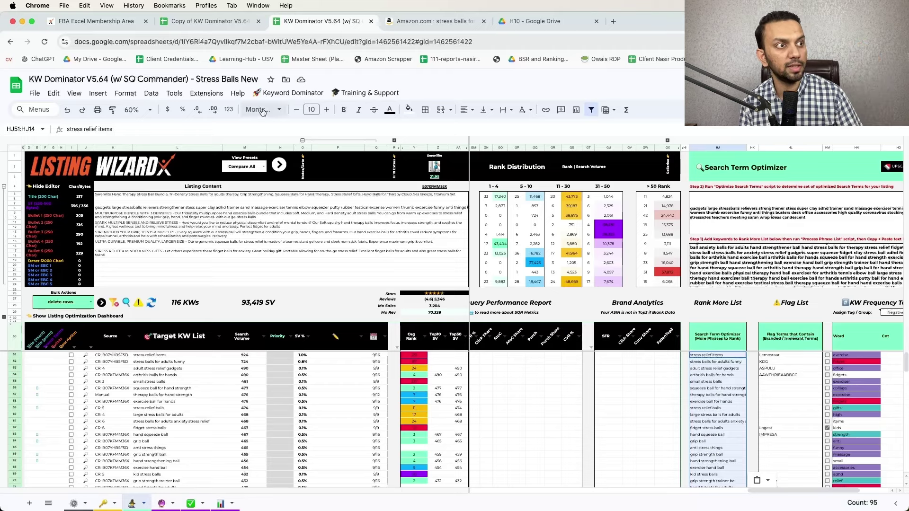
# Run the Search Term Optimizer's Process Phrase List script on the keywords in the Rank More List
pyautogui.click(279, 94)
pyautogui.moveTo(324, 223)
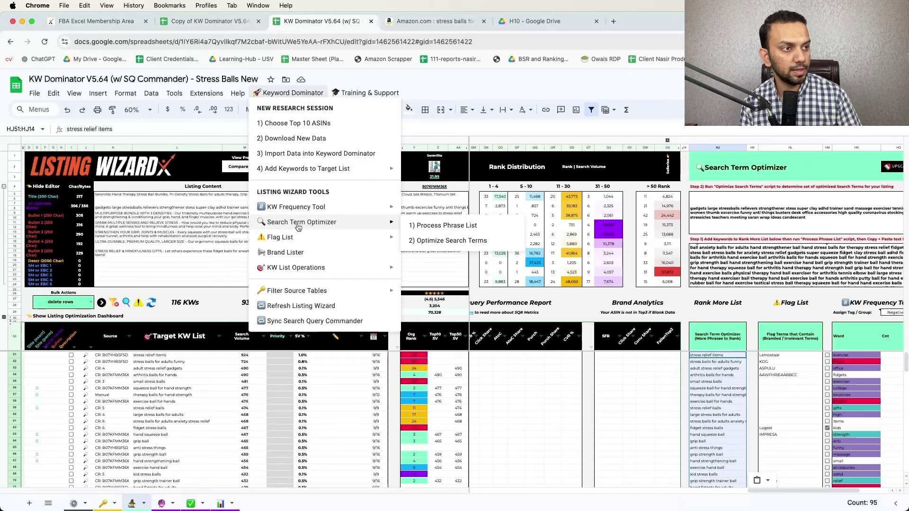
pyautogui.click(446, 226)
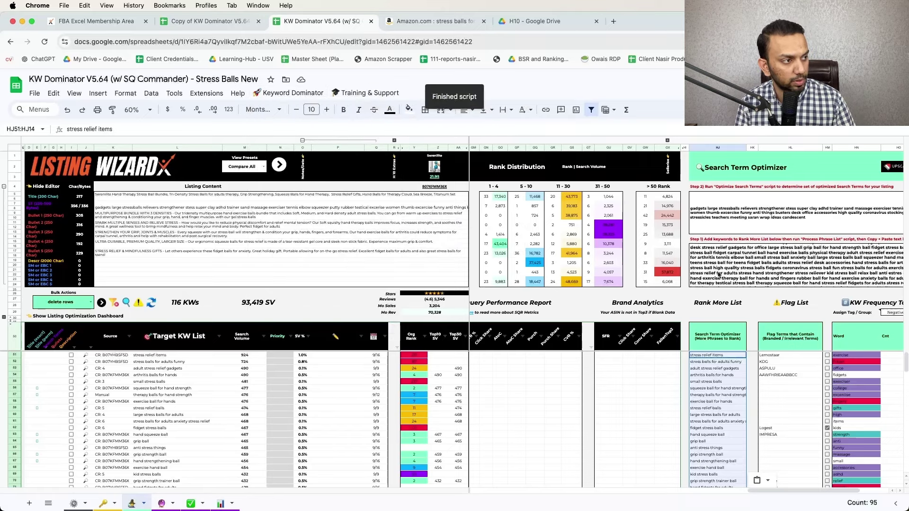
# Copy the processed phrase text block and paste it as values only into the listing's search terms row at K7
pyautogui.click(720, 255)
pyautogui.scroll(-1, 739, 265)
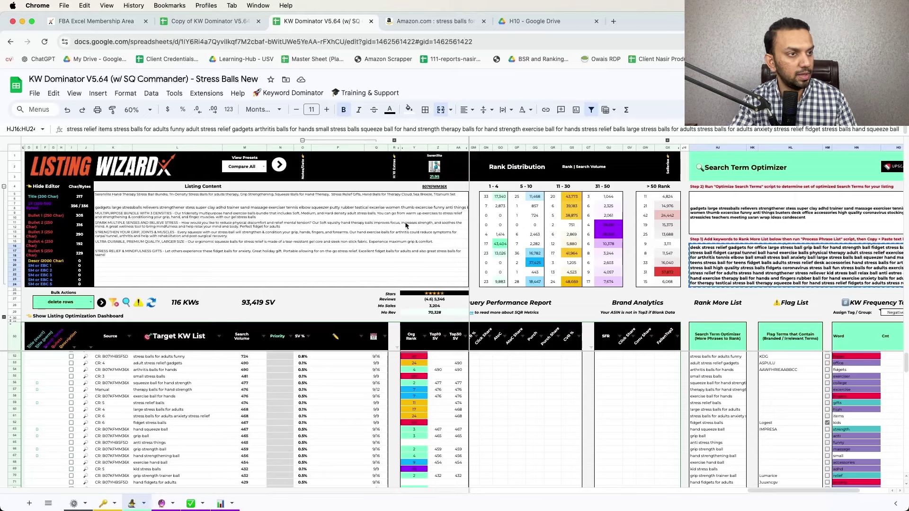
pyautogui.scroll(1, 99, 214)
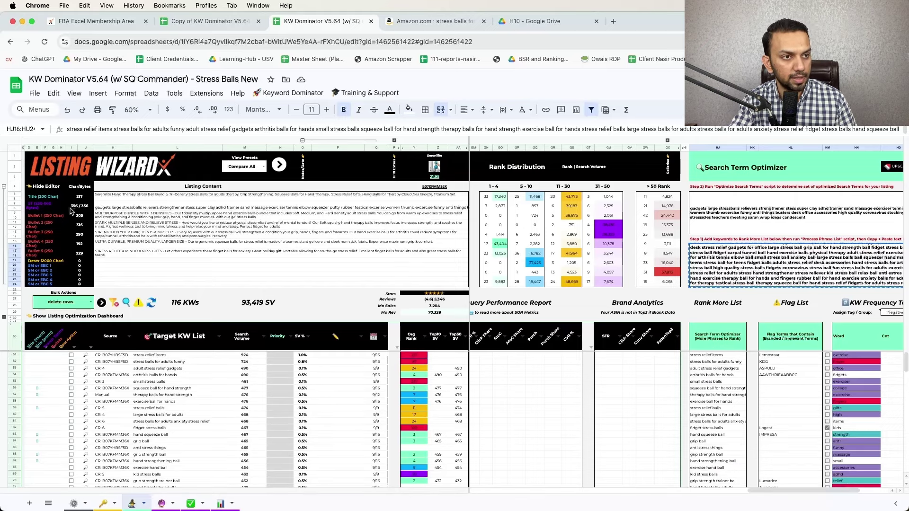
pyautogui.click(113, 211)
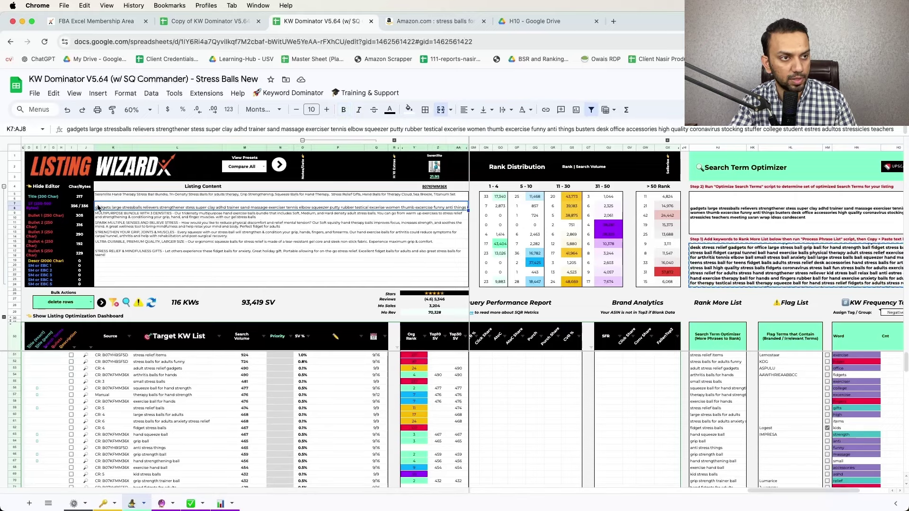
pyautogui.rightClick(104, 209)
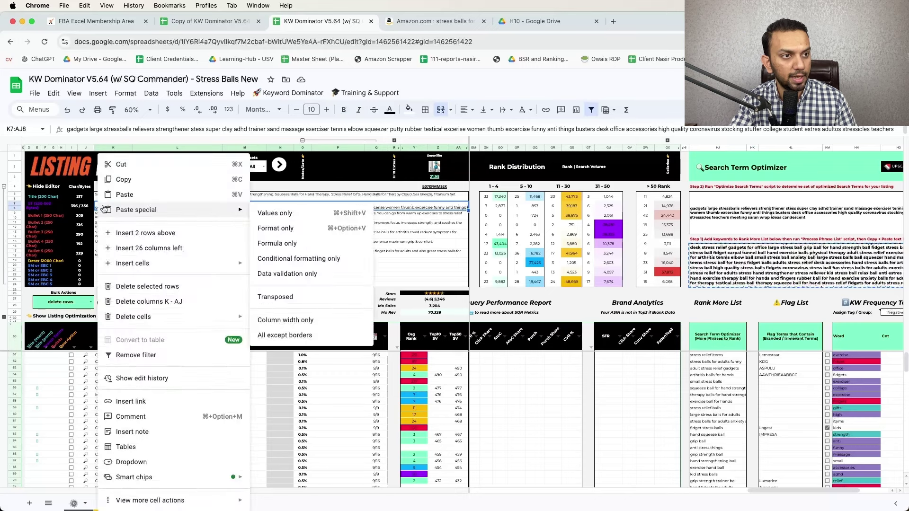
pyautogui.click(303, 216)
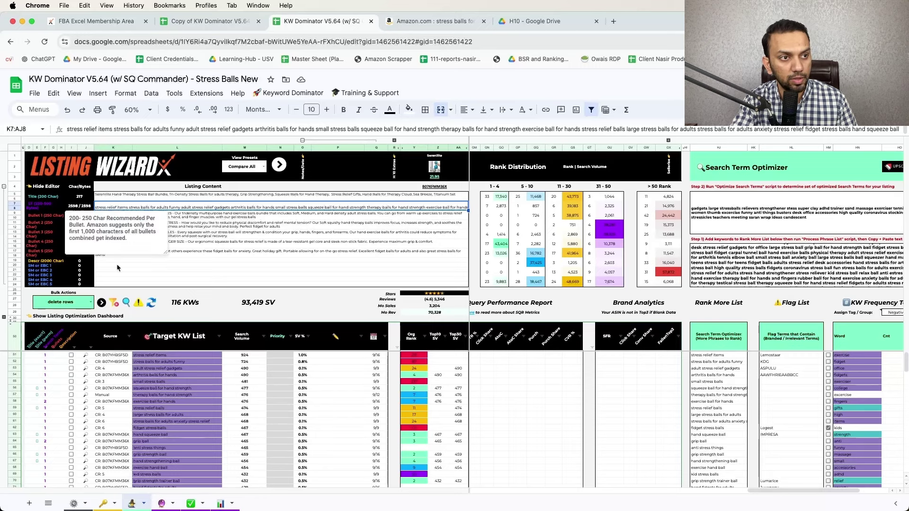
pyautogui.click(202, 276)
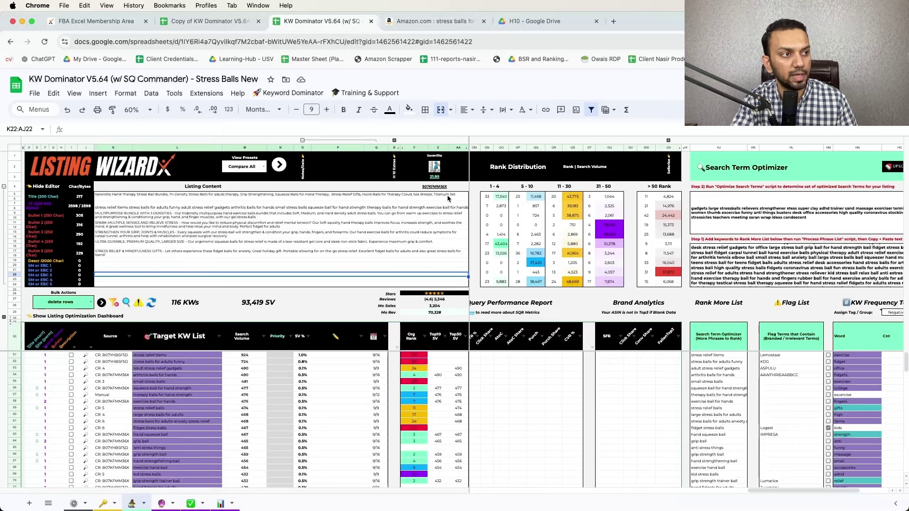
# Shorten the listing title in K5 by removing "Cloud, Sea Breeze, Titanium Set", so it ends with "Hand Balls for Therapy"
pyautogui.doubleClick(420, 196)
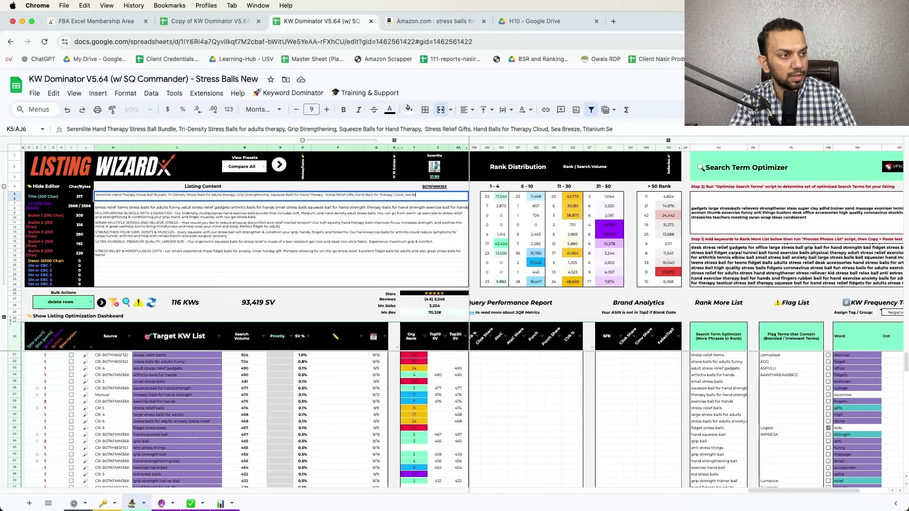
pyautogui.hotkey('alt', 'BackSpace')
pyautogui.hotkey('alt', 'BackSpace')
pyautogui.hotkey('alt', 'BackSpace')
pyautogui.hotkey('alt', 'BackSpace')
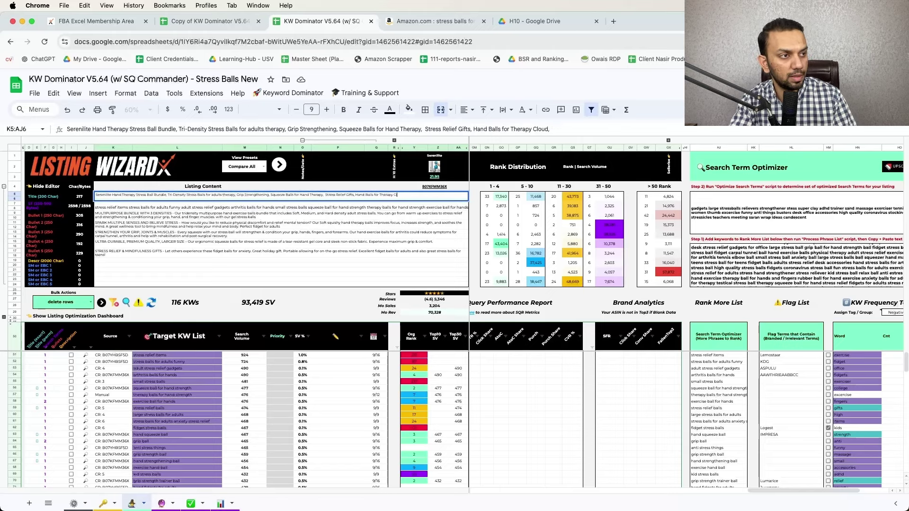
pyautogui.press('Return')
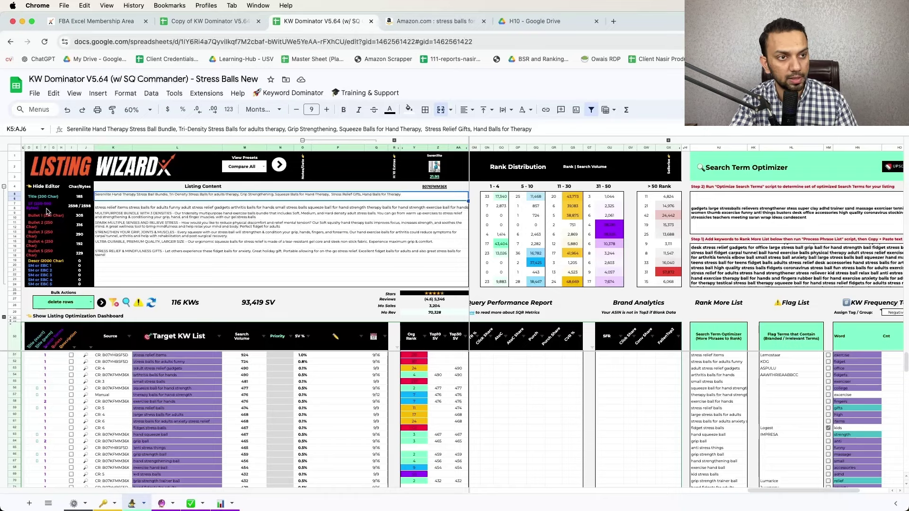
# Run the Optimize Search Terms script on the phrase text in the search terms row
pyautogui.moveTo(47, 211)
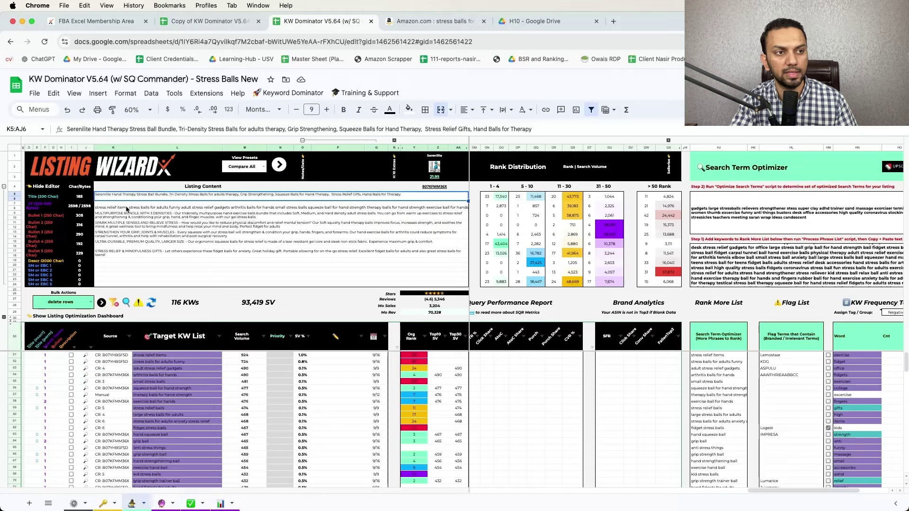
pyautogui.moveTo(76, 207)
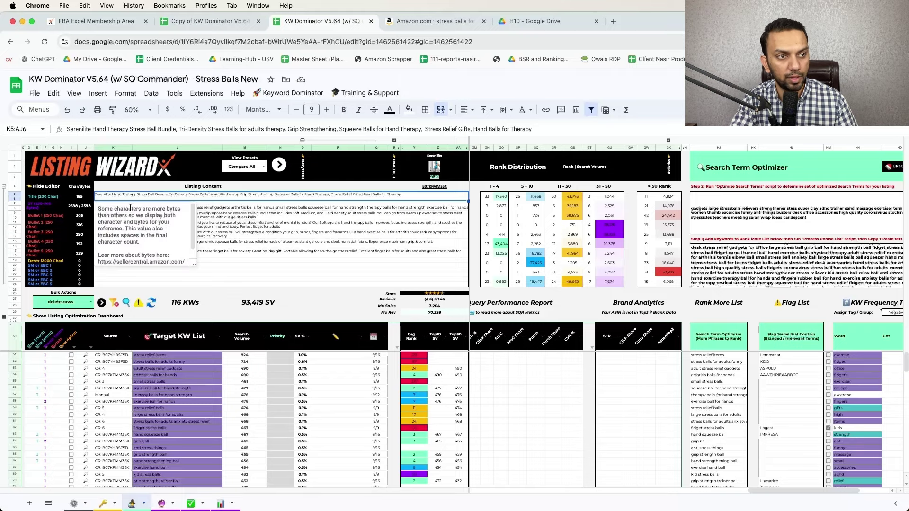
pyautogui.click(225, 208)
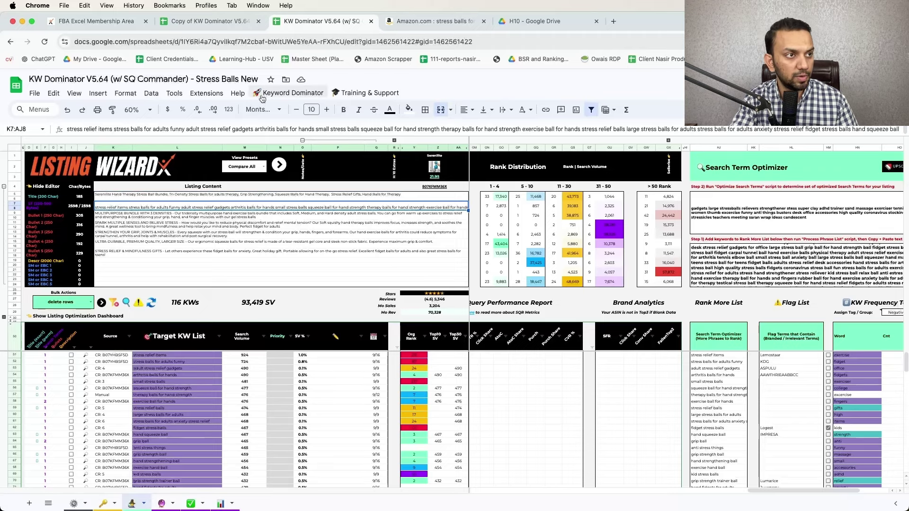
pyautogui.click(291, 93)
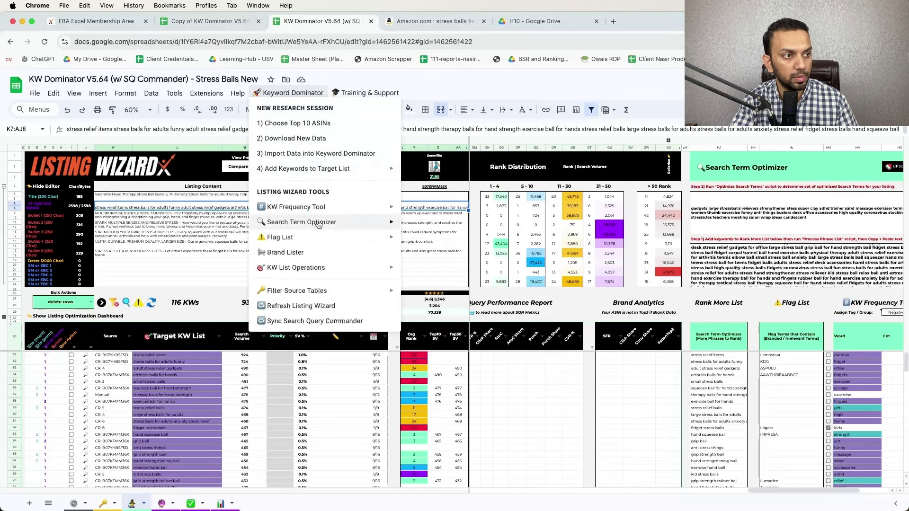
pyautogui.moveTo(321, 223)
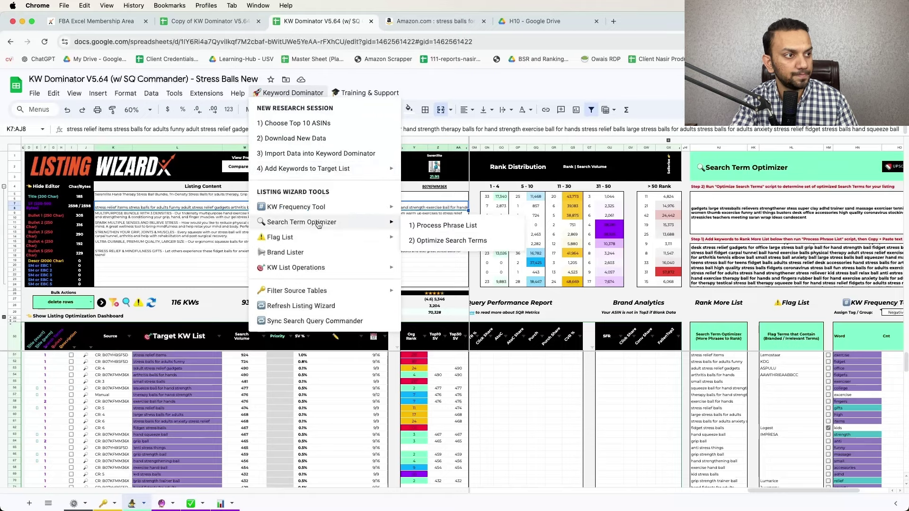
pyautogui.click(431, 243)
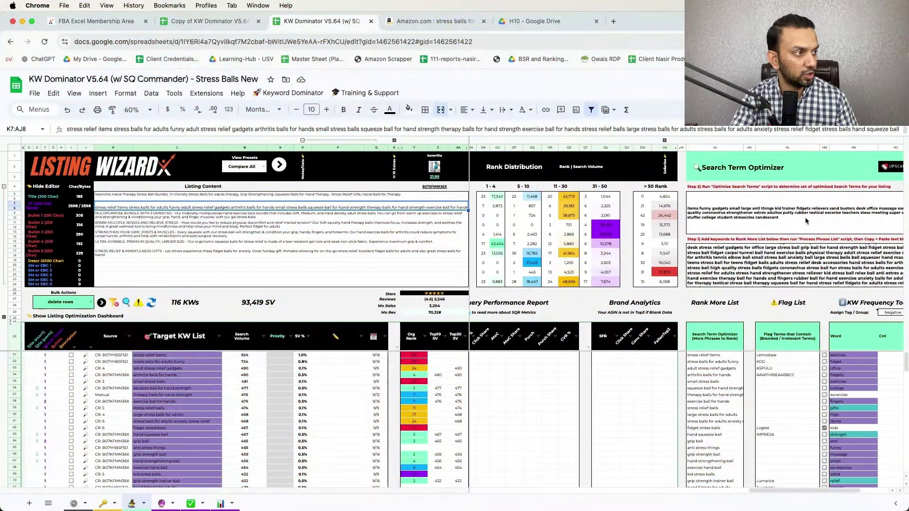
# Copy the optimized search terms from the Search Term Optimizer and paste them as values only into the search terms row at K7
pyautogui.hscroll(2, 804, 217)
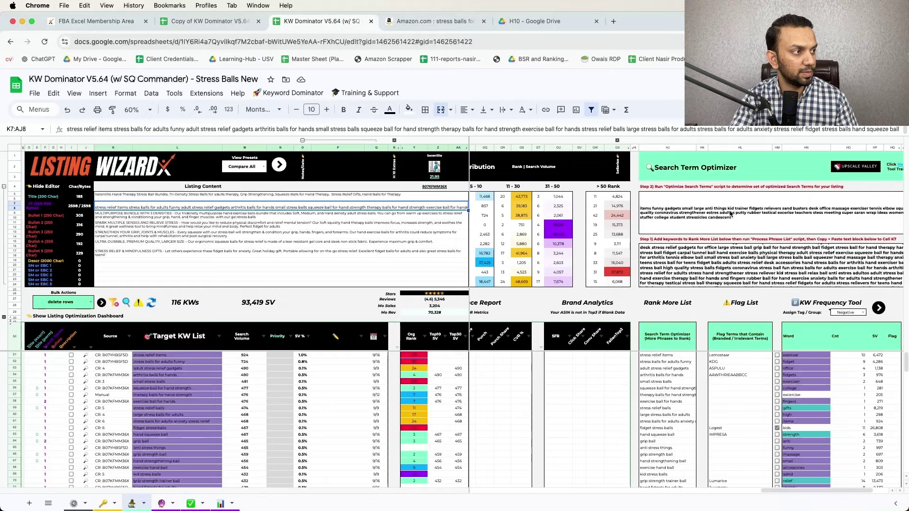
pyautogui.click(705, 214)
pyautogui.press('super+c')
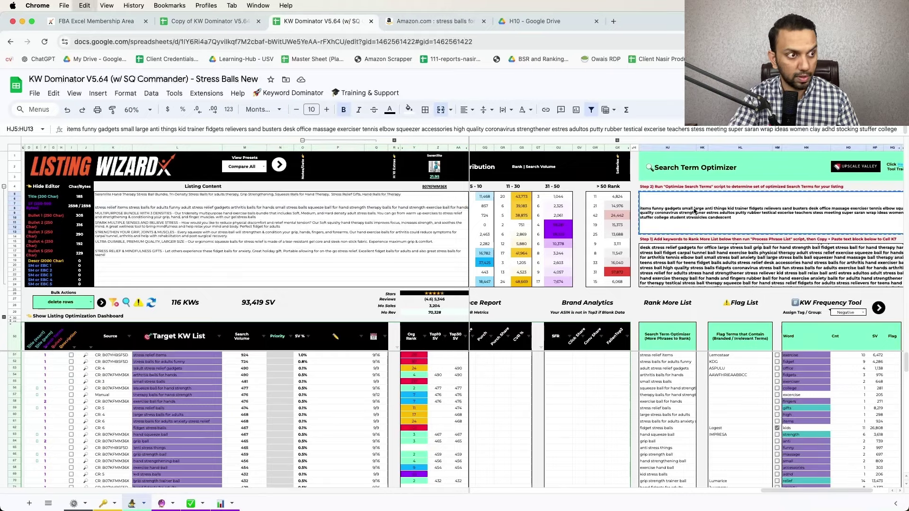
pyautogui.rightClick(112, 208)
pyautogui.moveTo(112, 209)
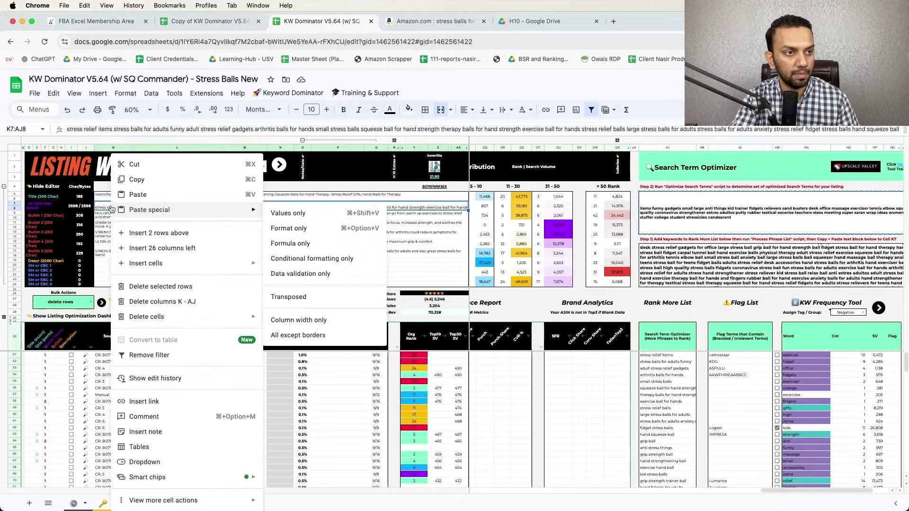
pyautogui.click(301, 213)
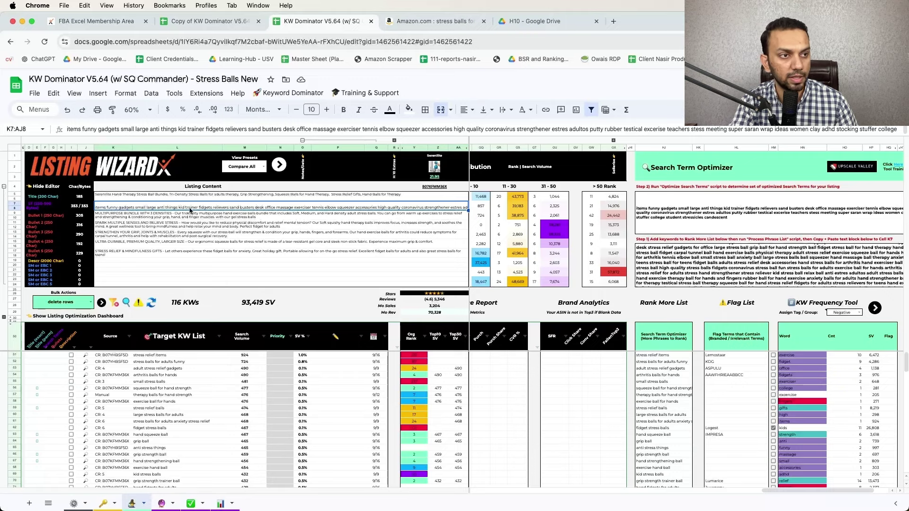
# Expand the Listing Optimization Dashboard and inspect its Title / Bullet Optimization Benchmarks
pyautogui.hscroll(1, 259, 241)
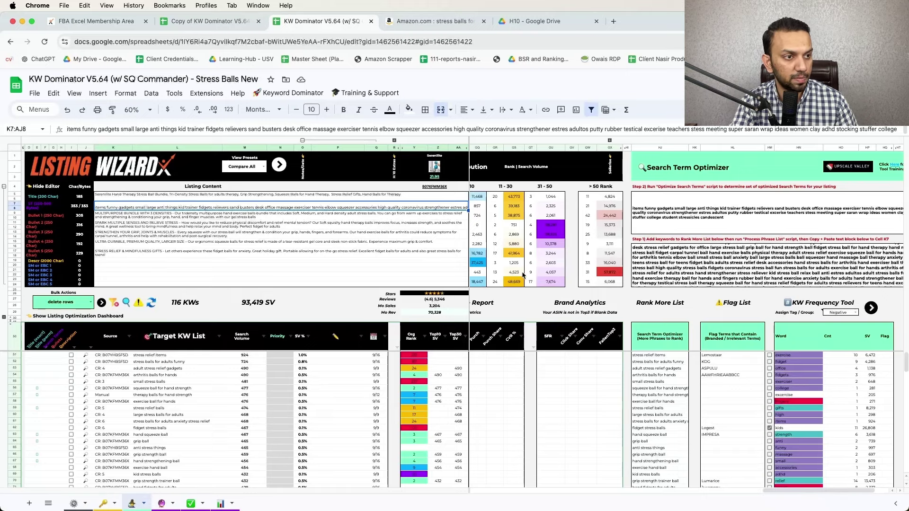
pyautogui.click(6, 319)
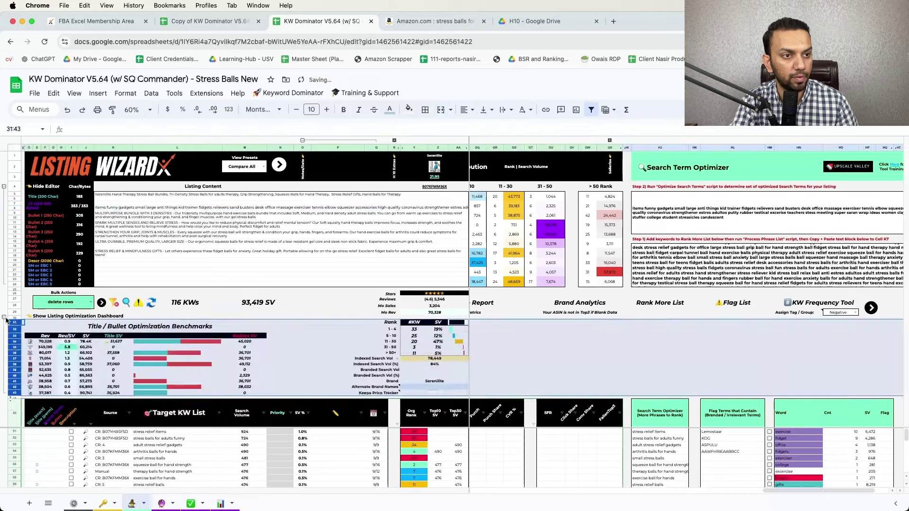
pyautogui.click(117, 341)
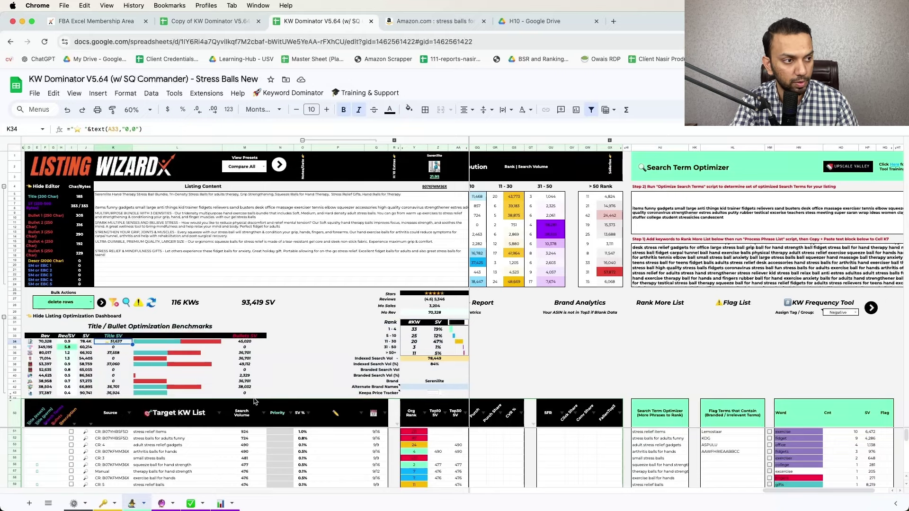
pyautogui.moveTo(373, 391)
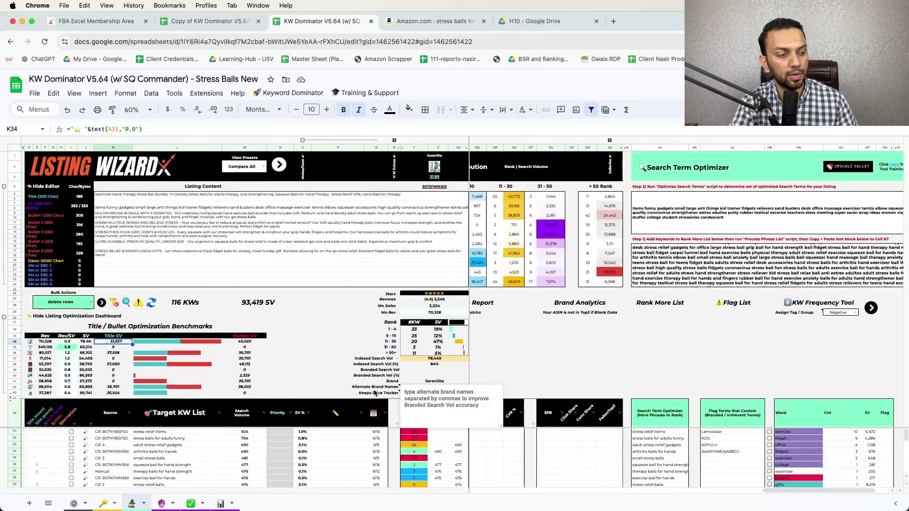
pyautogui.click(341, 440)
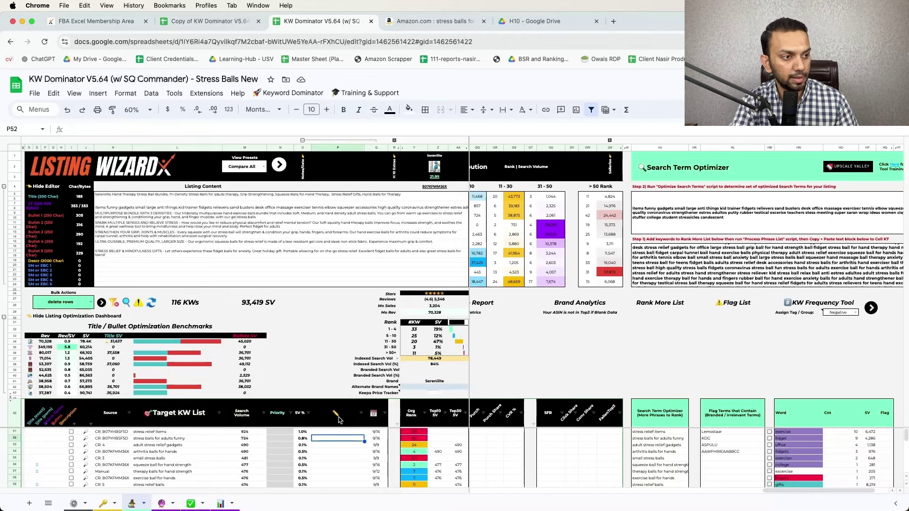